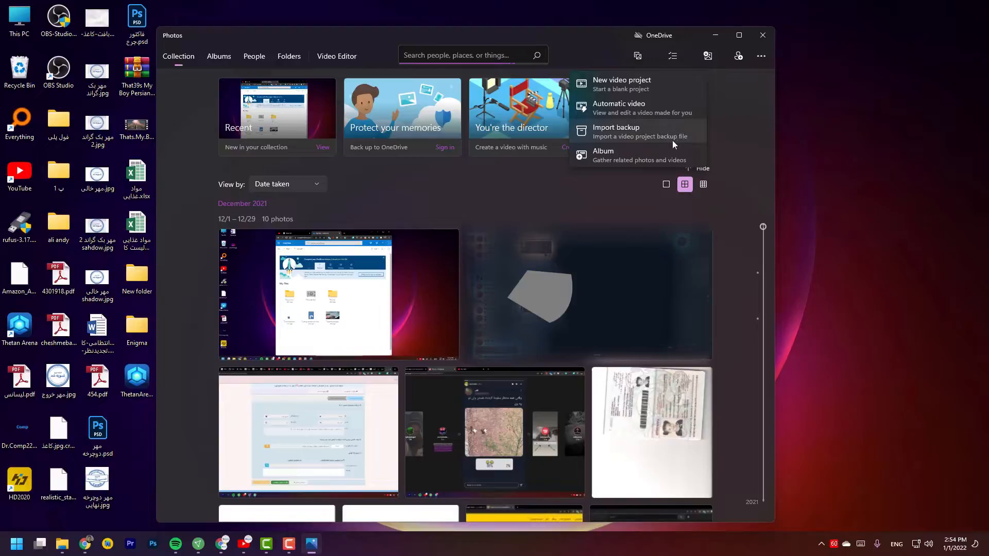
Start a new album and select the December 2021 OneDrive page screenshot, both handwritten note photos and the purple desktop screenshot
left_click(622, 156)
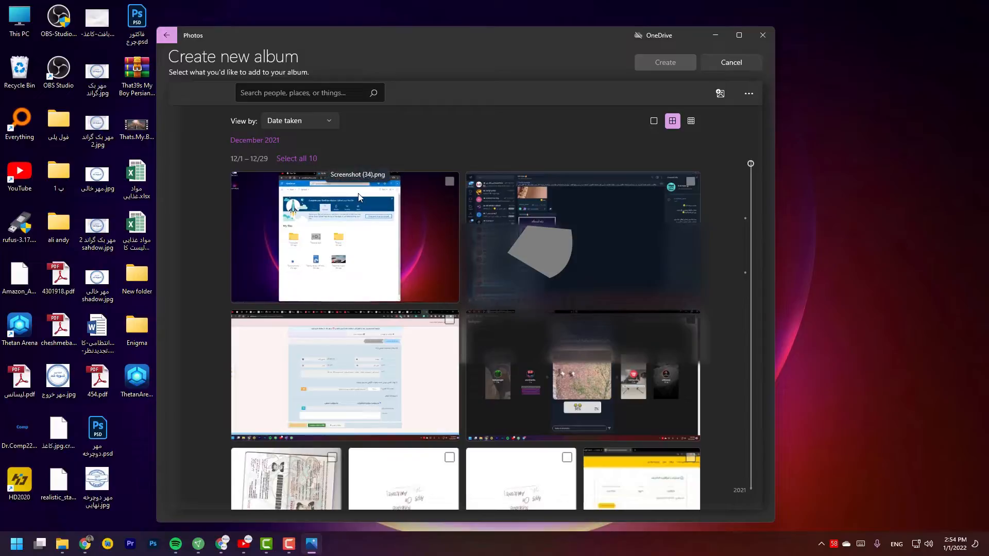
left_click(364, 230)
scroll(364, 230, "down", 1)
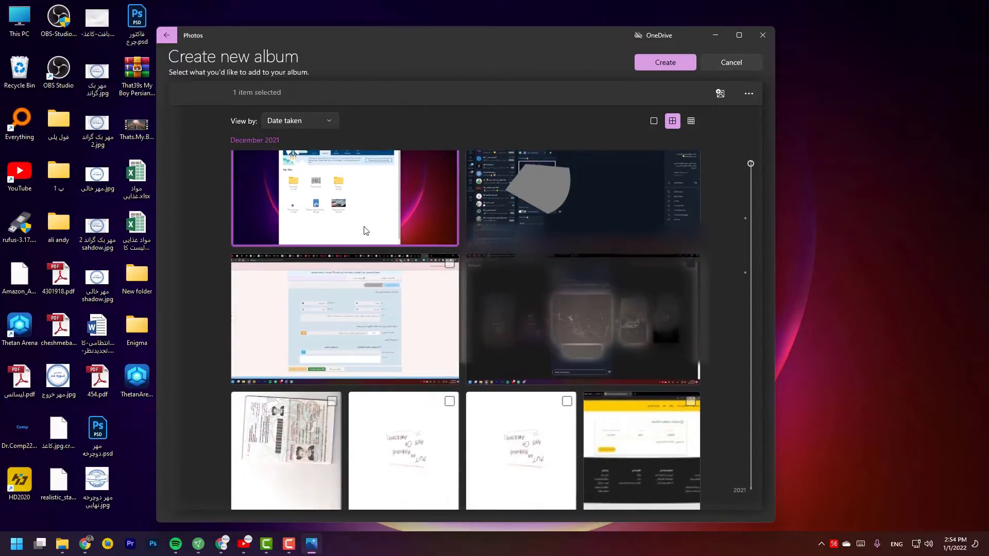
scroll(397, 293, "down", 3)
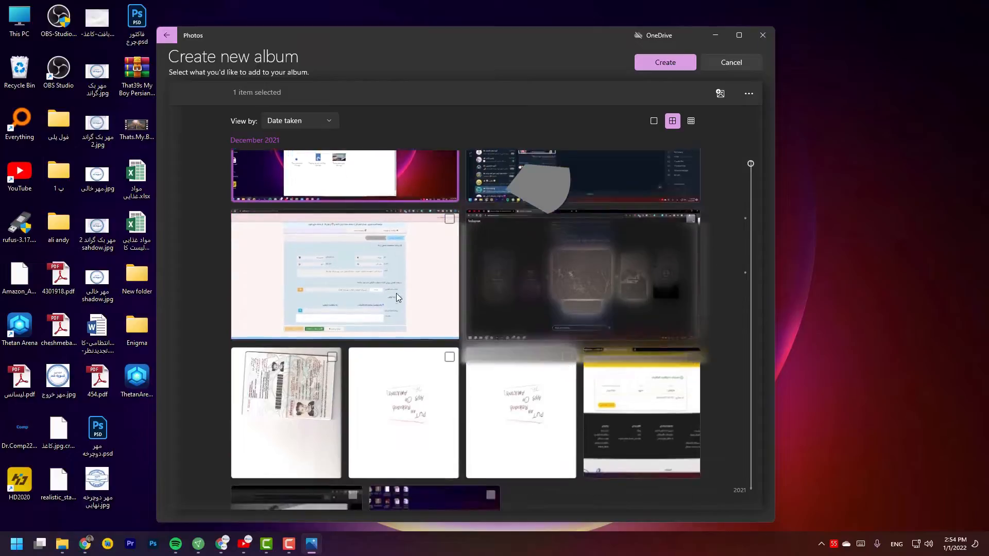
scroll(456, 328, "down", 2)
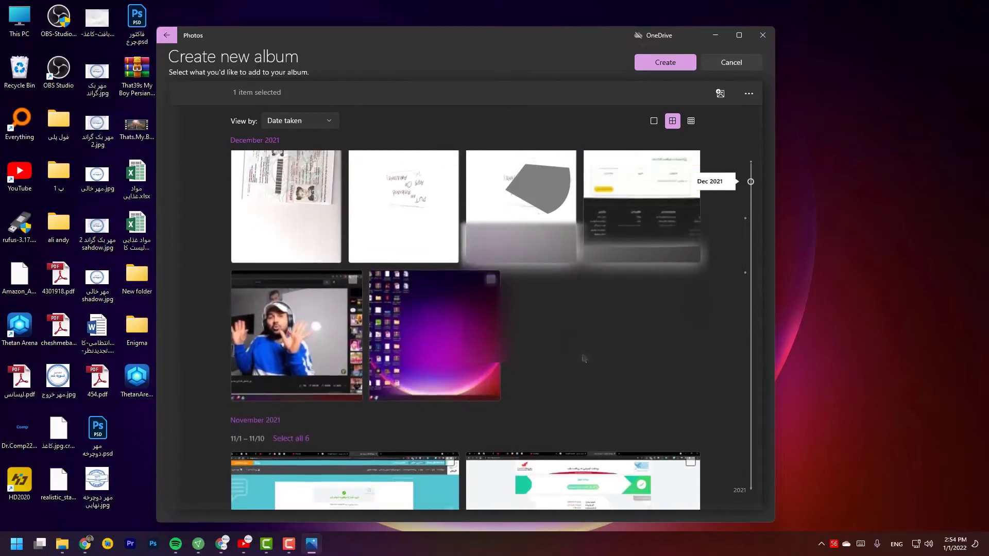
left_click(456, 328)
scroll(438, 315, "up", 2)
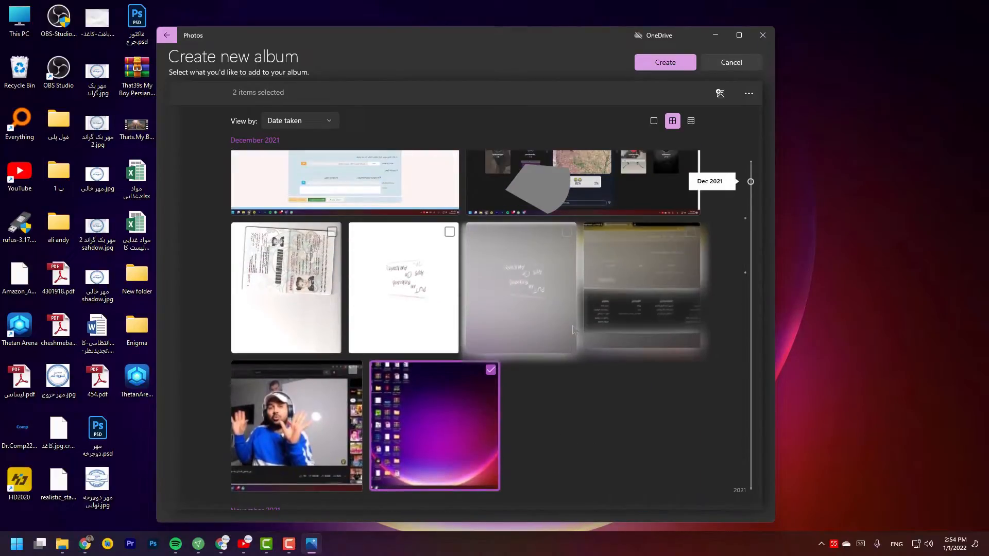
left_click(420, 297)
Add the November 2021 photo of the man in front of the red wall to the album selection
scroll(503, 336, "down", 9)
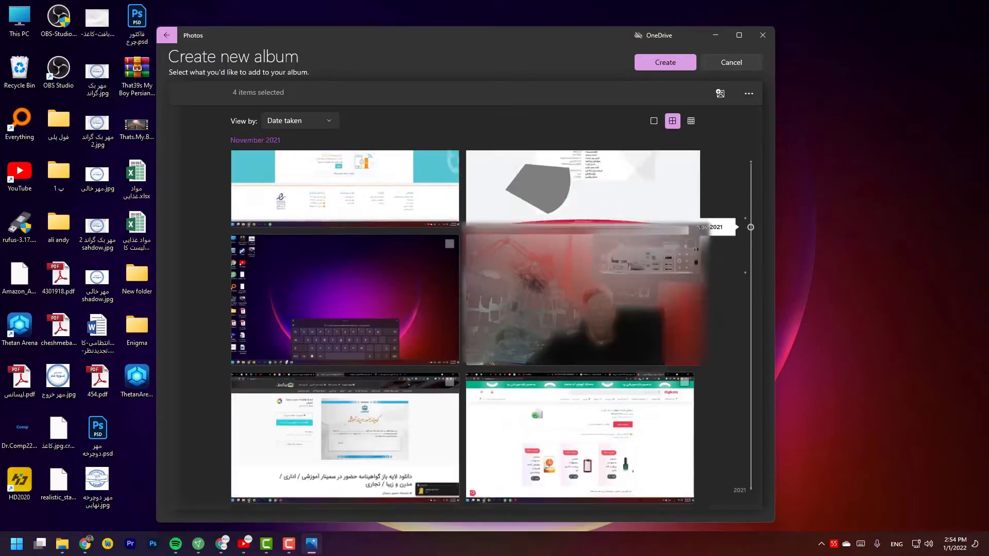
scroll(479, 340, "up", 1)
left_click(531, 330)
scroll(537, 333, "down", 2)
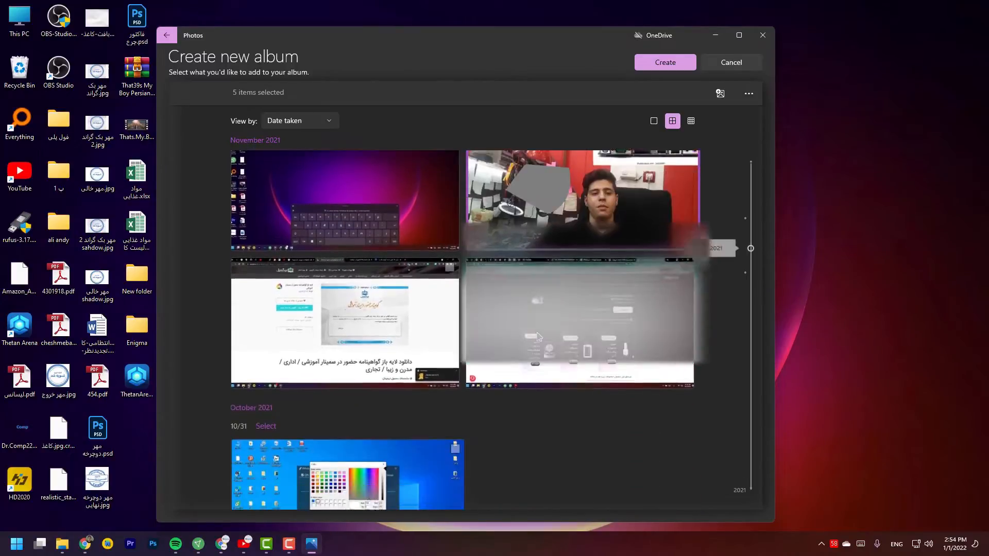
scroll(538, 337, "down", 3)
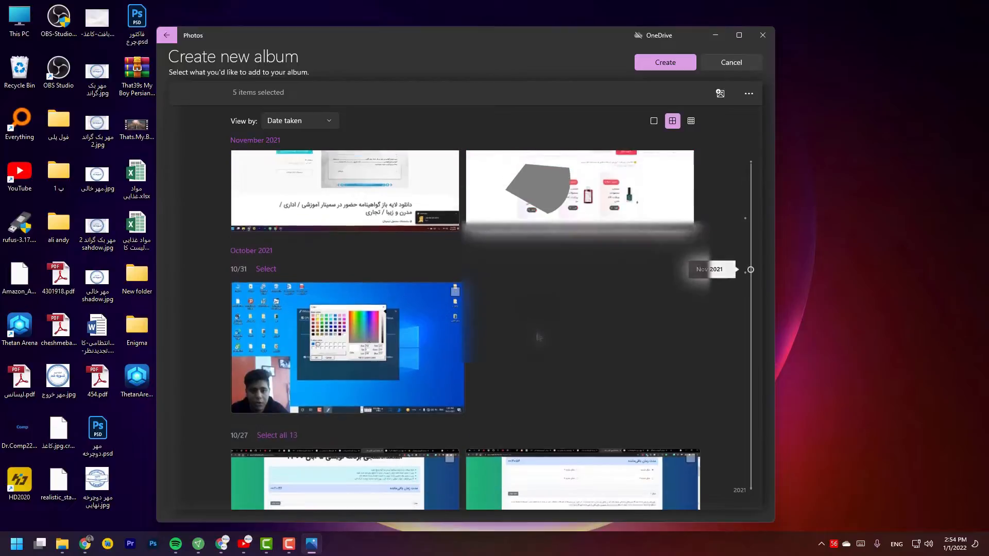
scroll(538, 337, "down", 5)
left_click(528, 278)
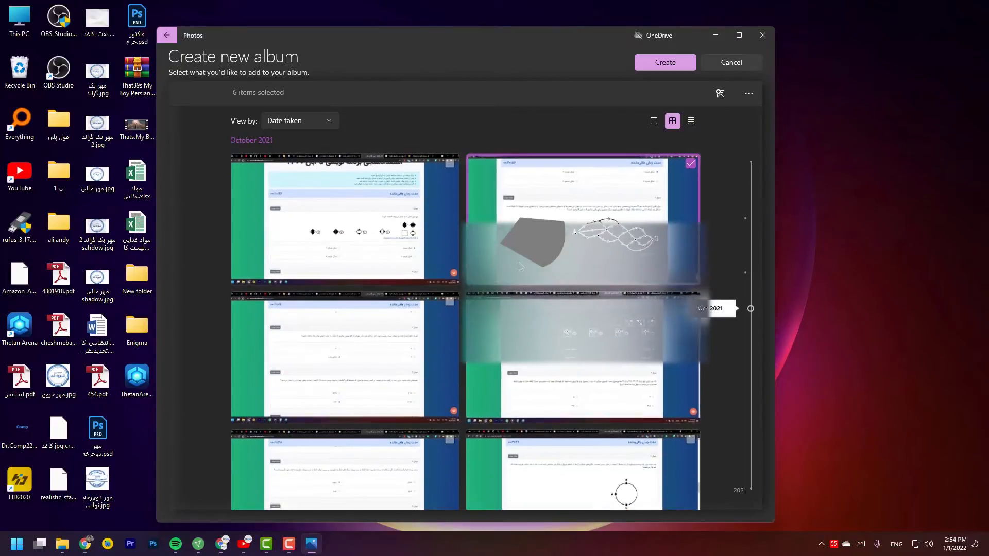
scroll(526, 315, "down", 2)
scroll(527, 315, "up", 5)
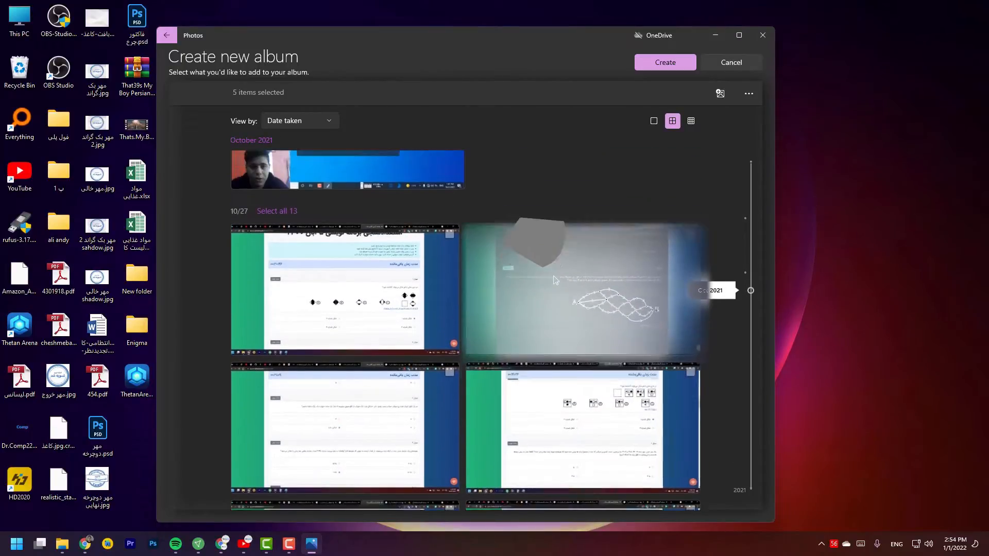
left_click(555, 280)
Add the November 2021 desktop screenshot showing the on-screen keyboard to the album selection
scroll(555, 280, "up", 2)
left_click(421, 271)
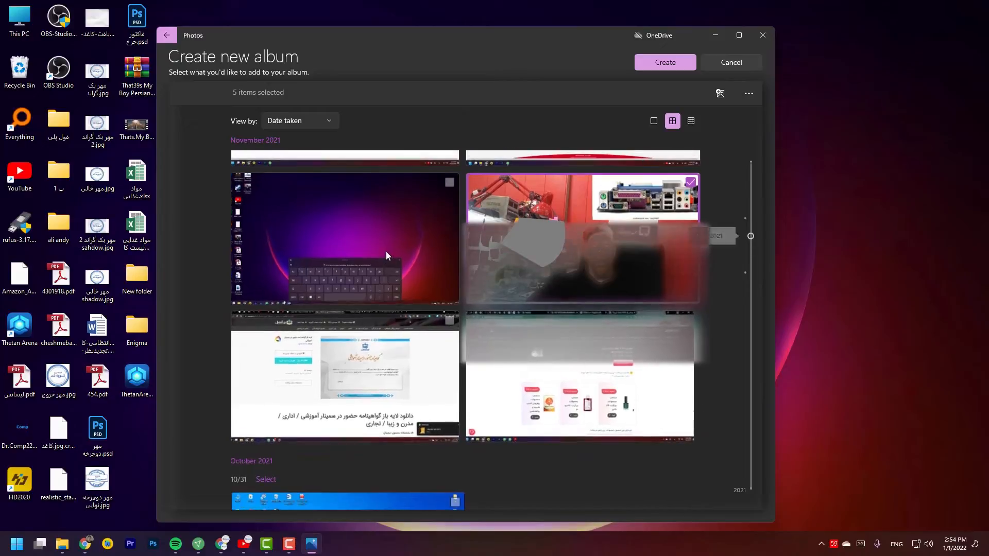
scroll(422, 272, "up", 4)
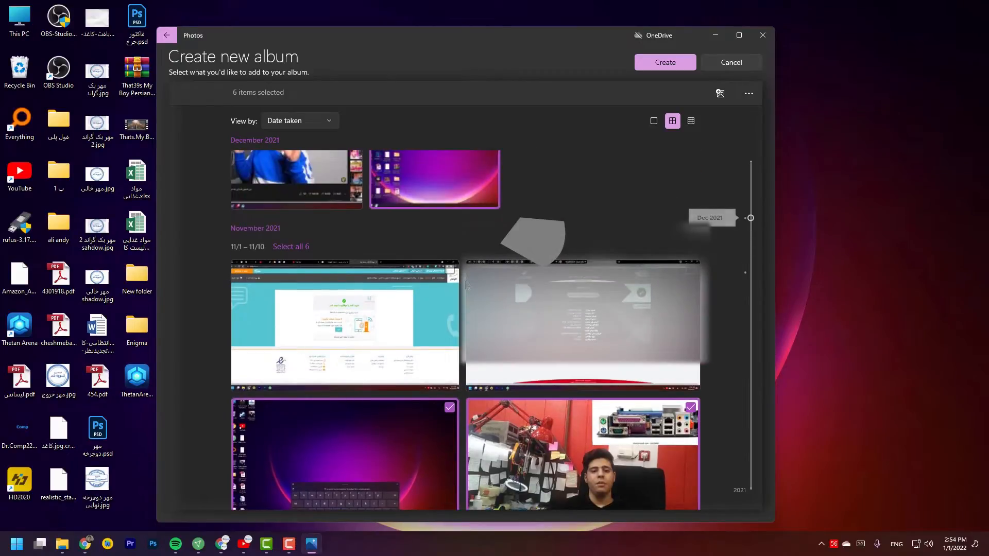
Add the October 2021 Dr.Comp logo screenshot and a coffee support page screenshot to the album selection
scroll(470, 292, "down", 2)
scroll(470, 291, "down", 8)
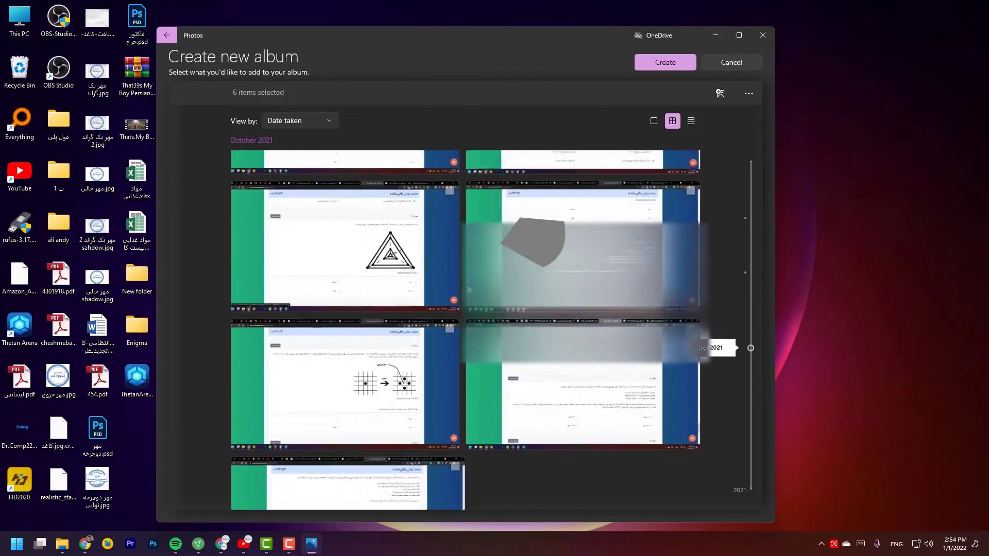
scroll(471, 292, "down", 2)
left_click(508, 288)
scroll(507, 296, "down", 3)
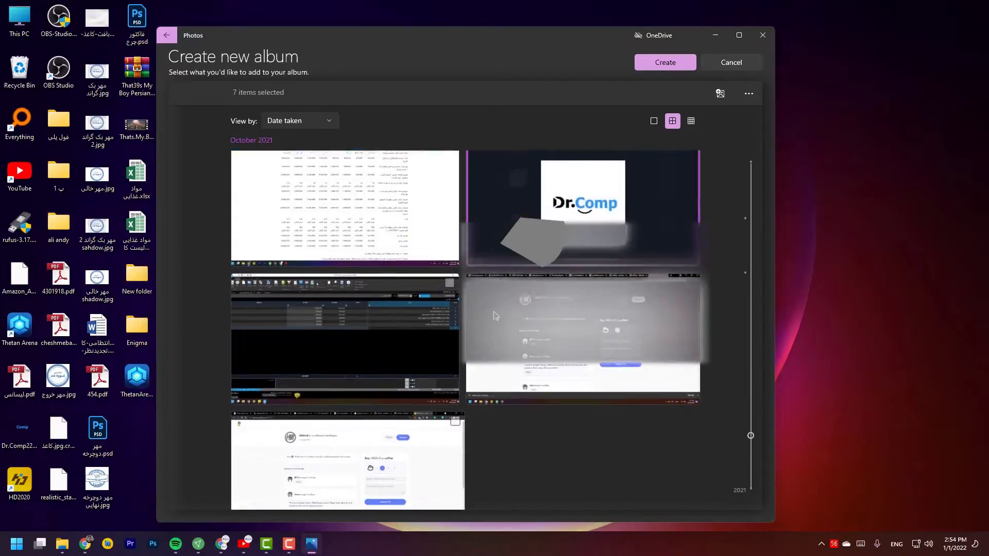
scroll(614, 391, "up", 1)
scroll(592, 397, "down", 1)
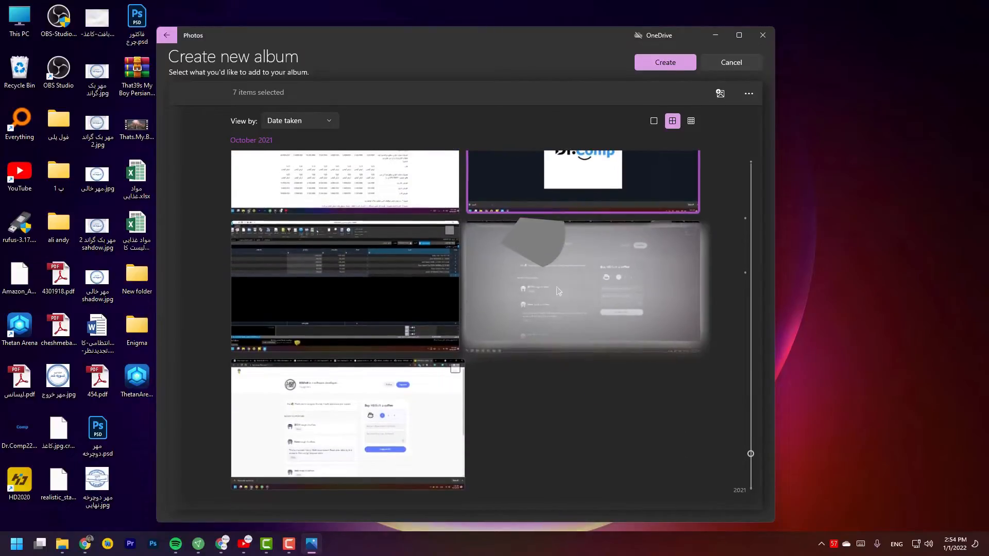
left_click(597, 346)
Review the selection back up to December 2021 and create the album from the selected photos
scroll(597, 363, "up", 5)
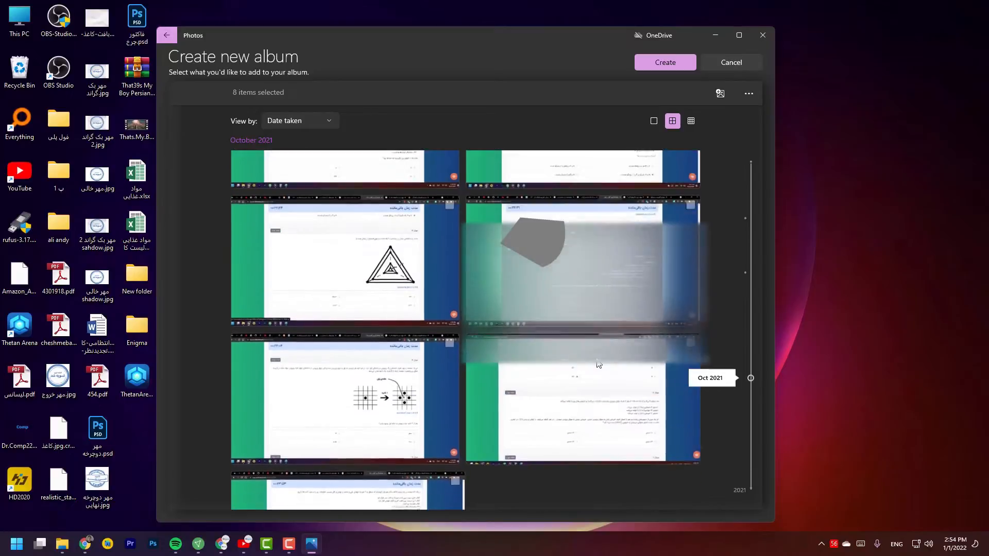
scroll(597, 359, "up", 10)
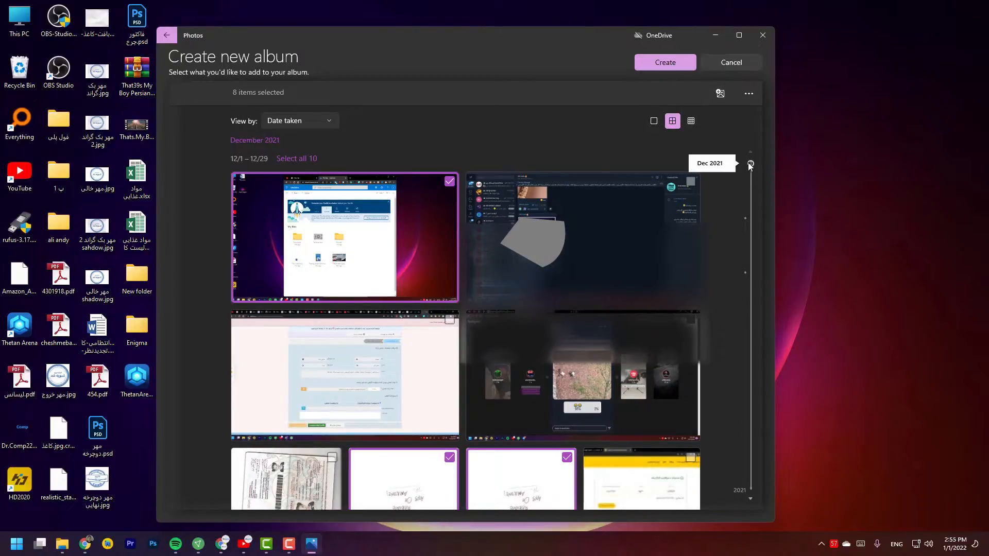
mouse_move(750, 163)
left_mouse_down()
mouse_move(750, 480)
mouse_move(741, 165)
left_mouse_up()
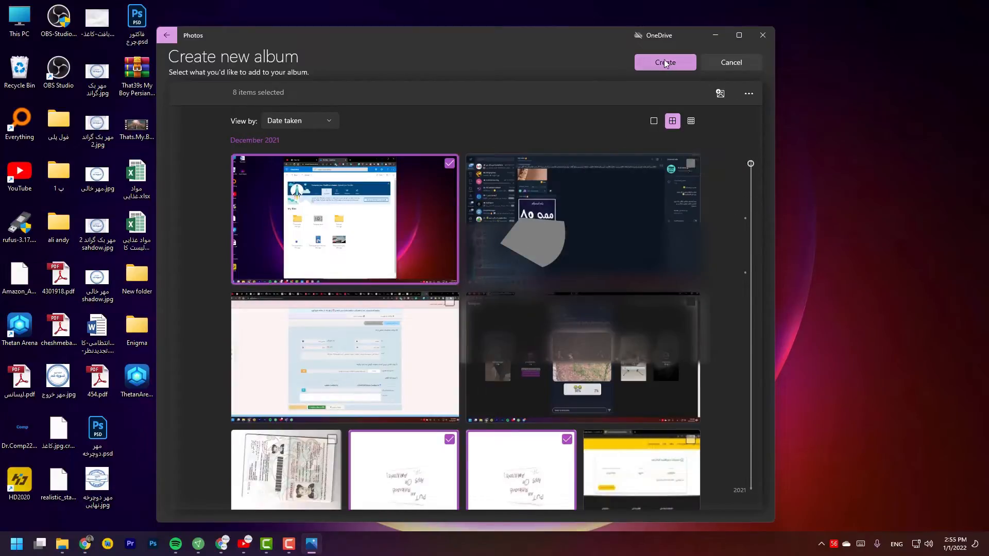
left_click(665, 63)
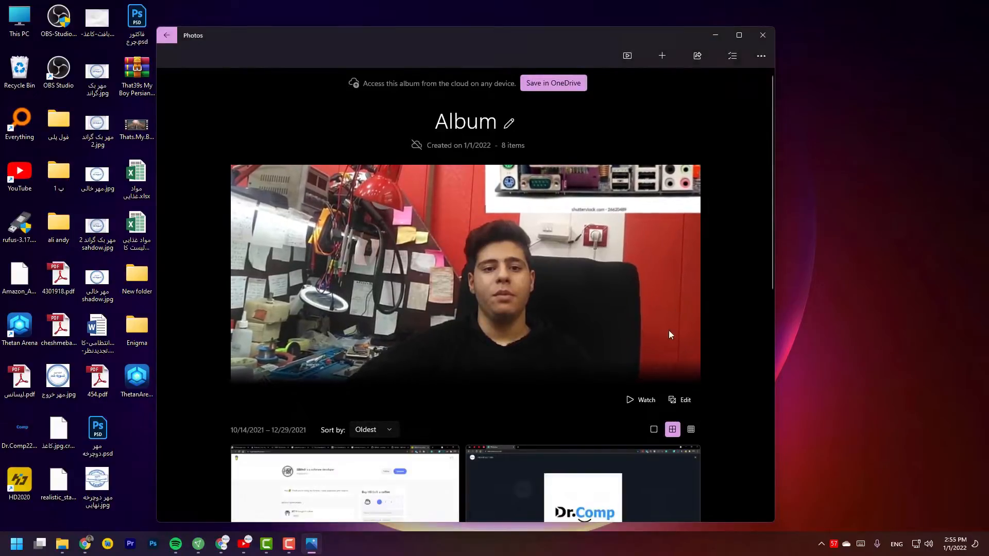
Watch the album's automatic video, close it and look through the photos in the album
left_click(634, 399)
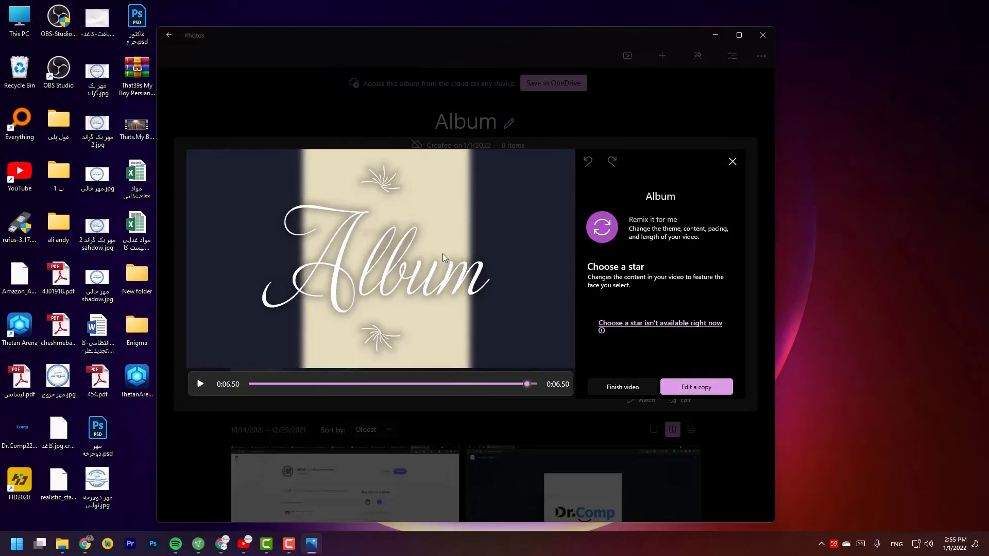
left_click(733, 161)
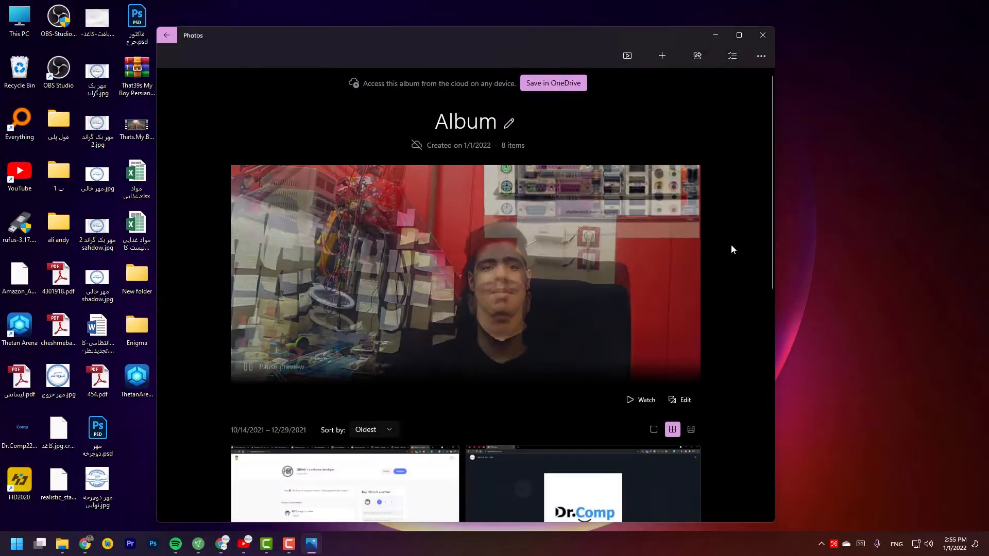
scroll(728, 168, "down", 4)
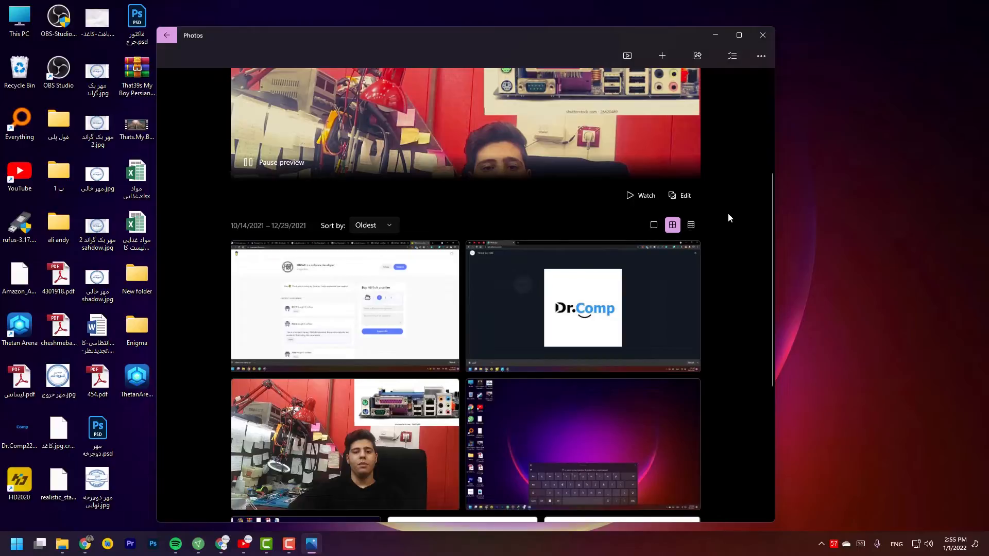
scroll(728, 216, "down", 5)
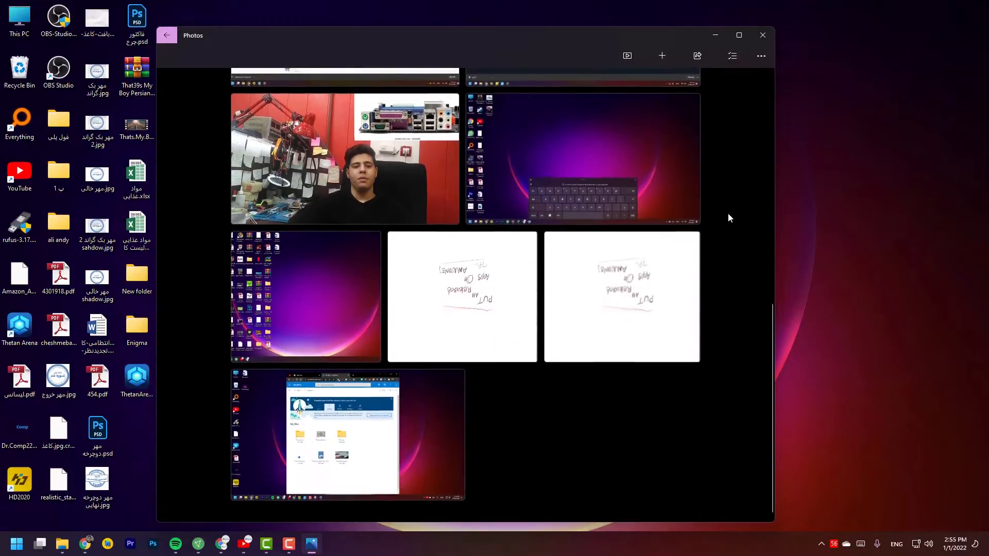
scroll(728, 218, "up", 10)
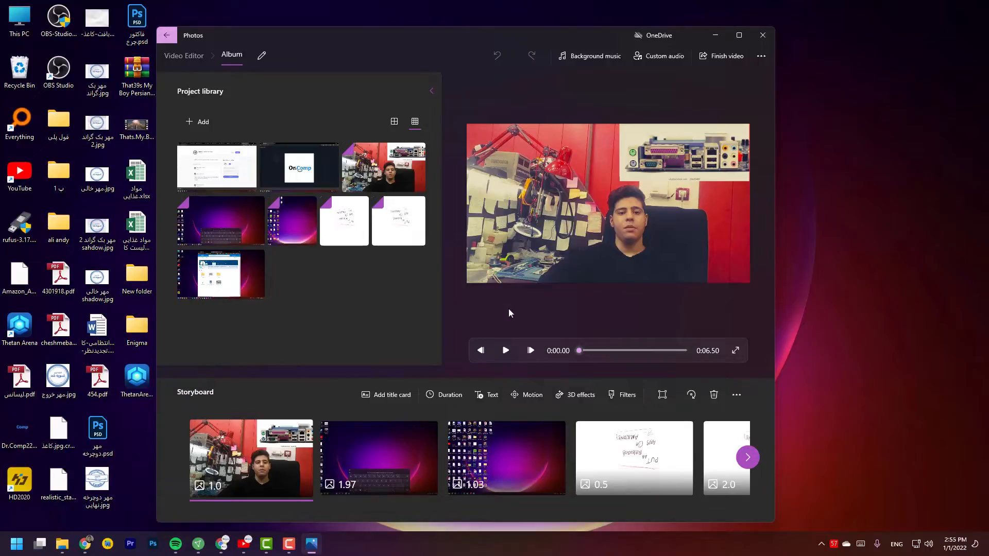
Play the album video in the Video Editor preview and pause it at the title on the last clip
left_click(505, 350)
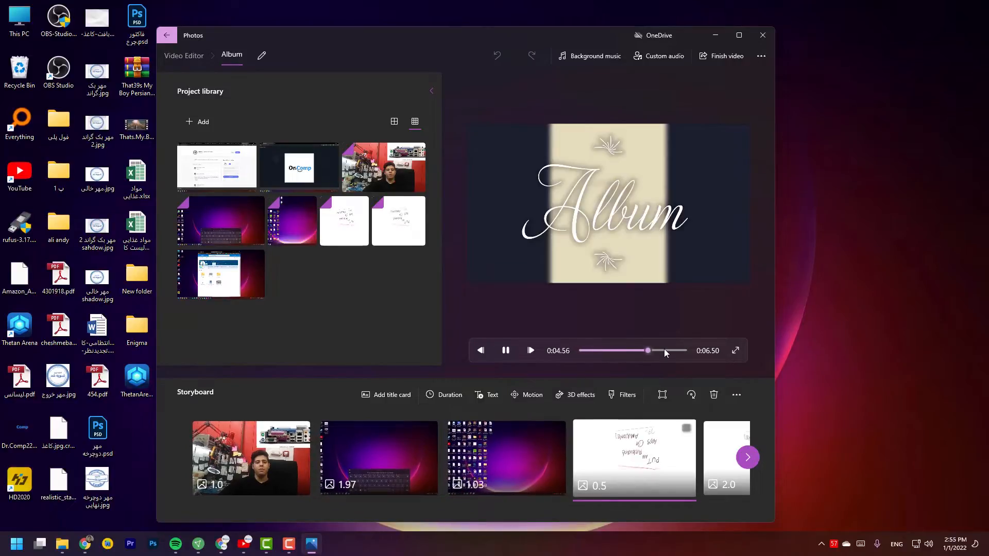
key("space")
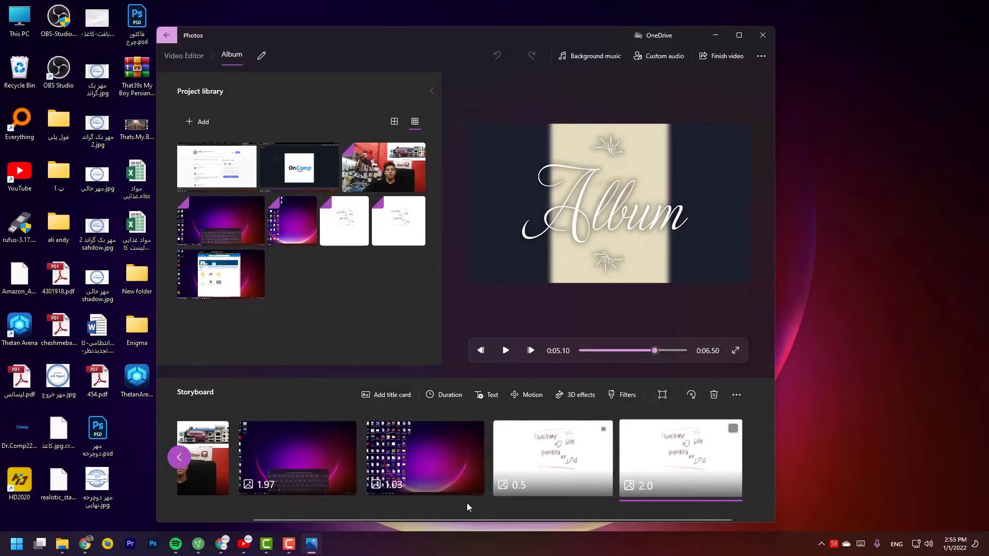
Replace the title text on the last storyboard clip with "Dr.Comp"
left_click_drag(478, 522, 400, 524)
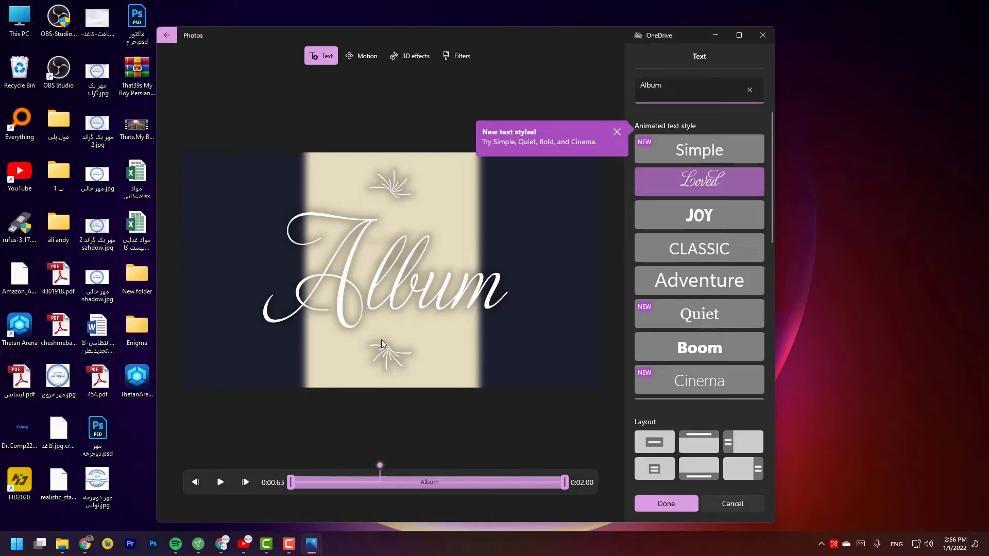
double_click(669, 91)
type("Dr")
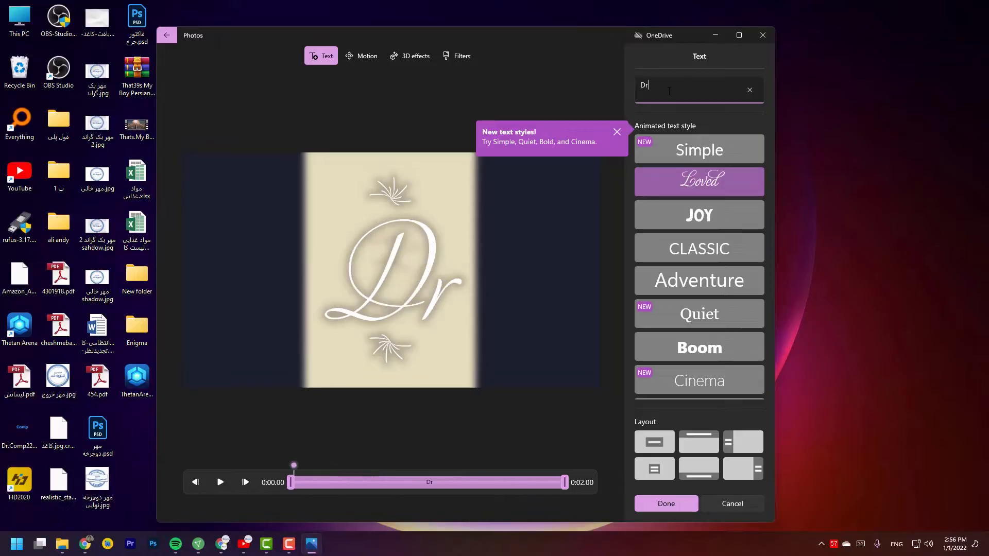
type(".Comp")
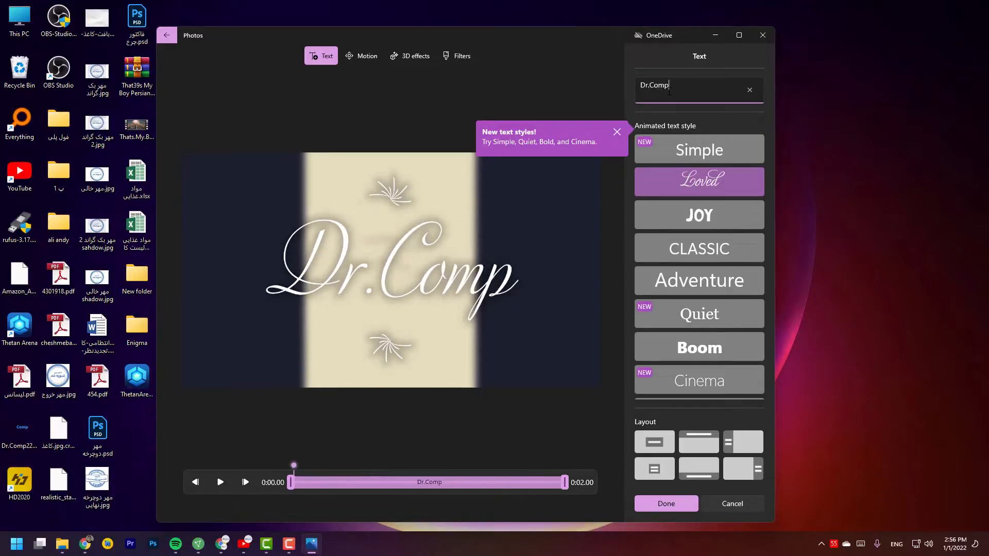
Try the Joy, Adventure, Boom and Classic animated text styles on the title and return to Loved
left_click(699, 216)
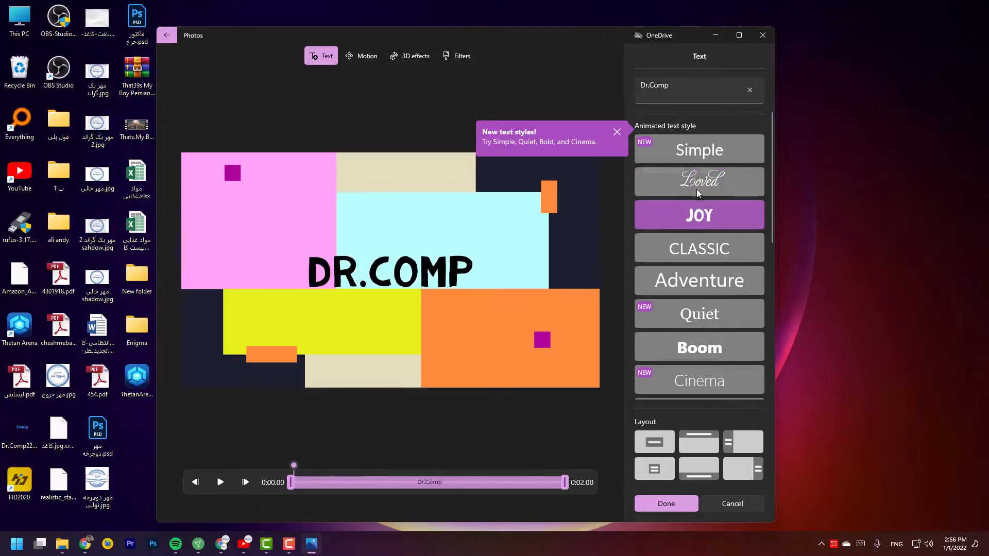
left_click(696, 187)
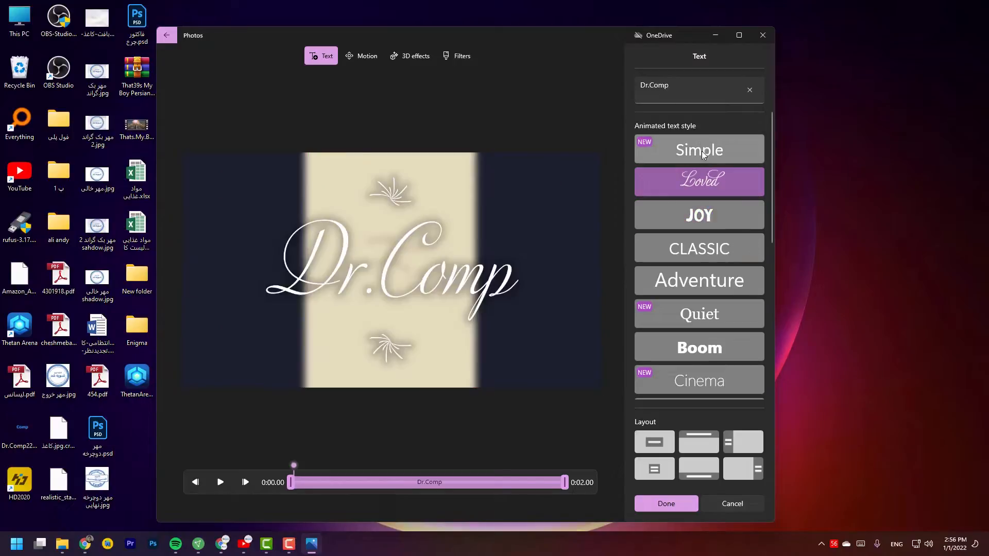
left_click(744, 277)
left_click(715, 344)
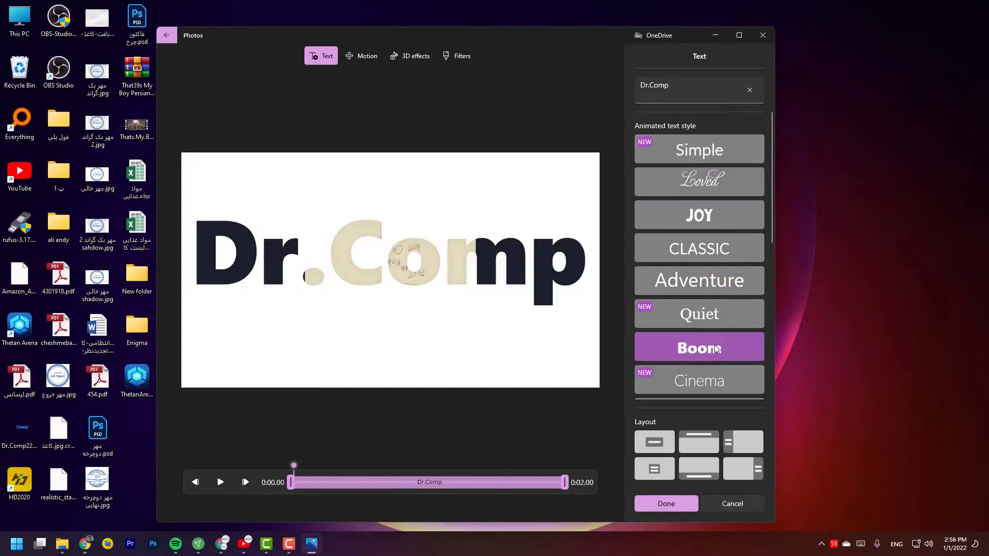
left_click(718, 256)
left_click(709, 213)
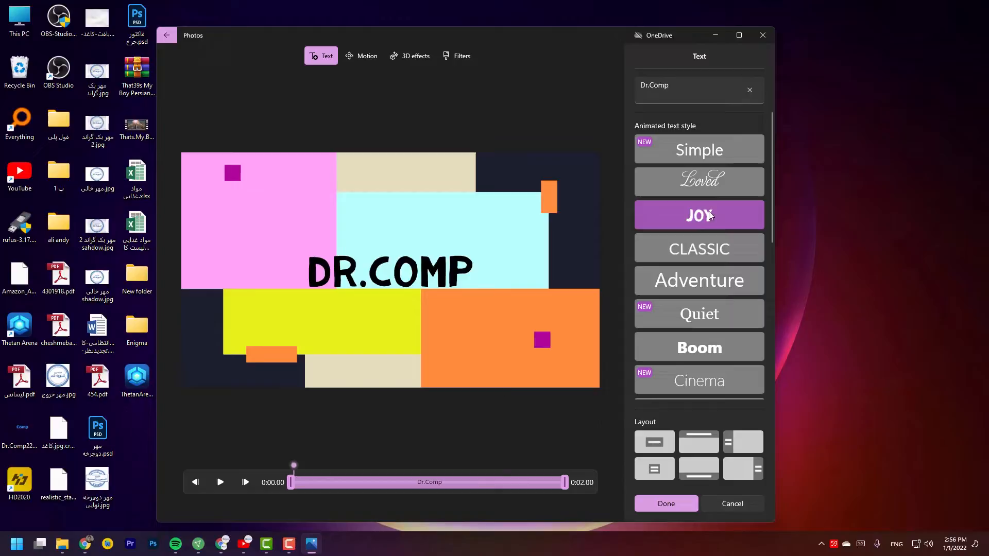
left_click(700, 181)
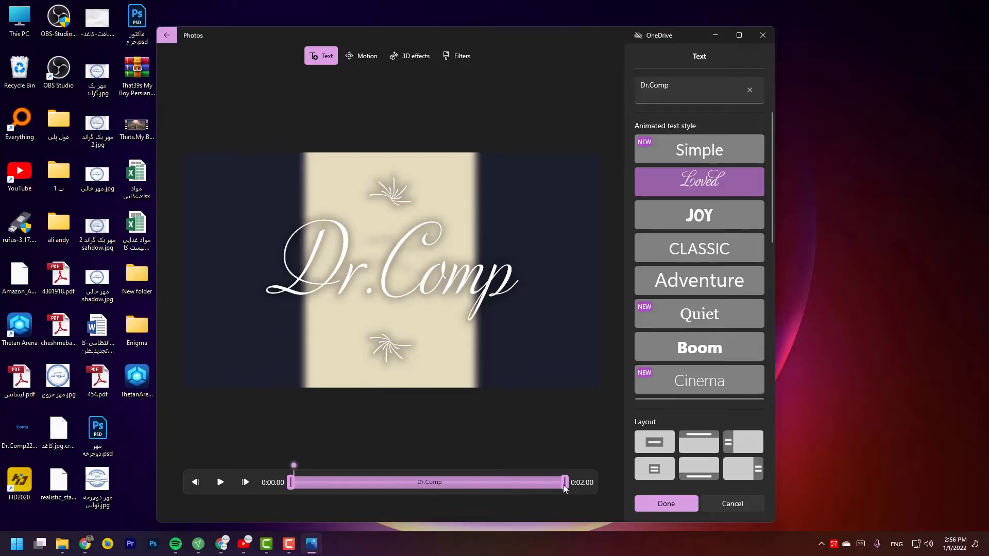
Try a shorter display time for the Dr.Comp title, preview it, and restore it to the clip's full length
left_click_drag(564, 484, 399, 490)
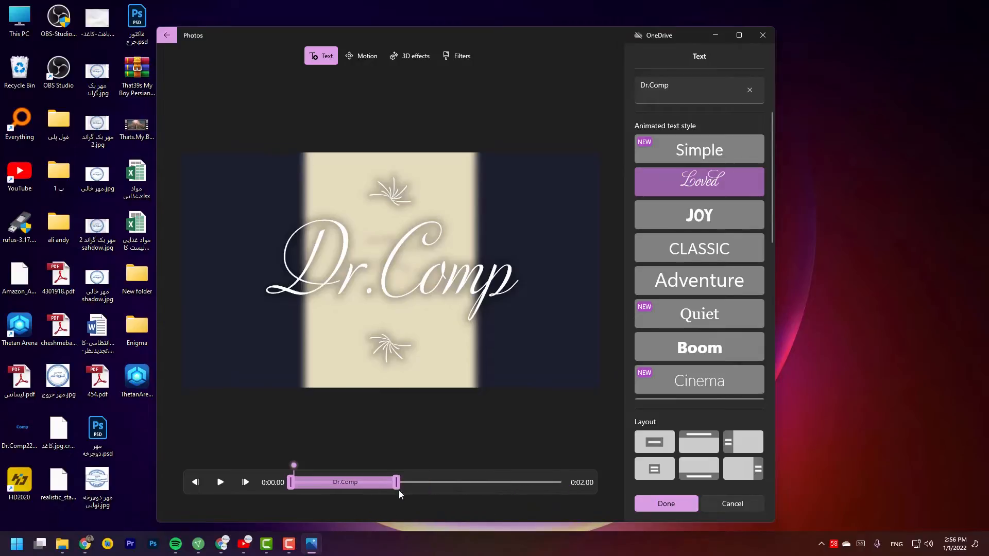
left_click(220, 483)
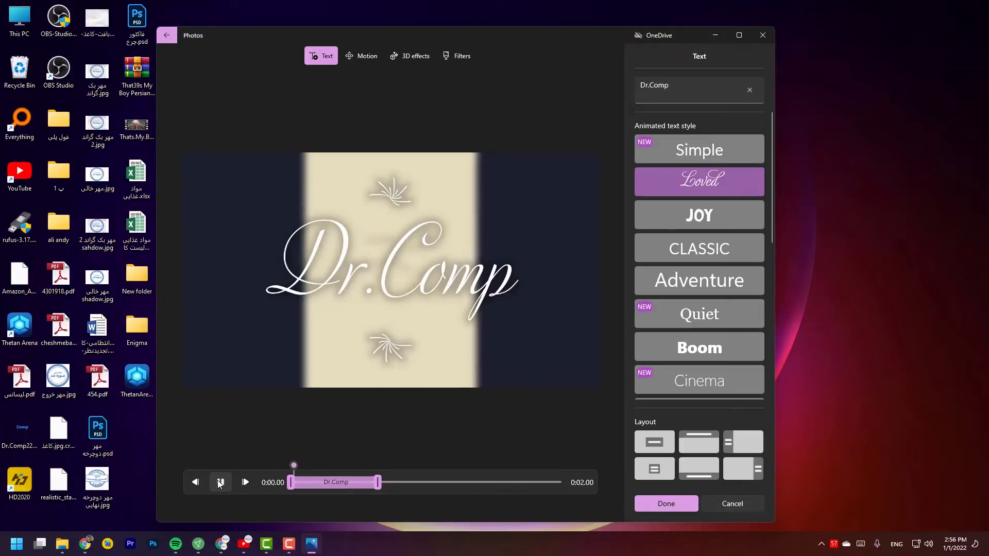
left_click(220, 483)
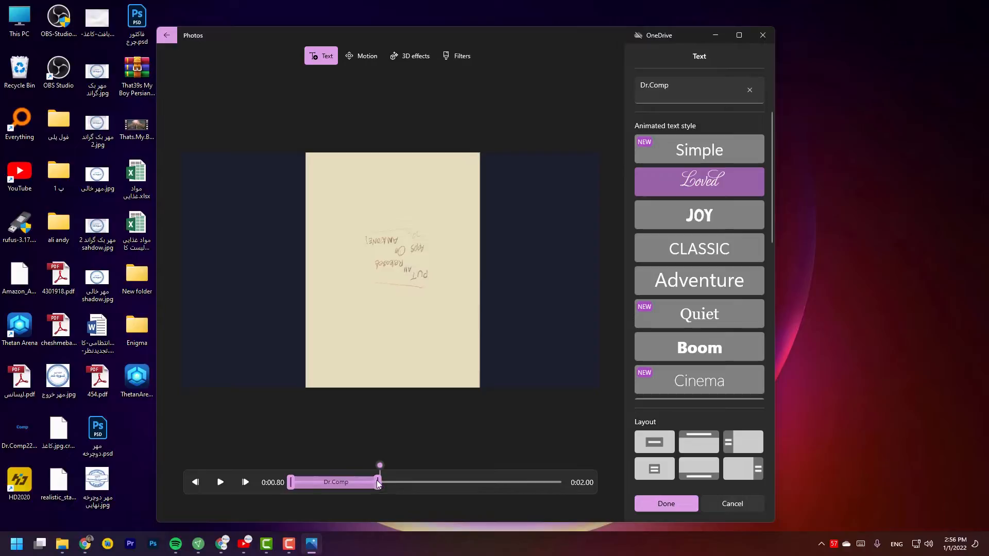
left_click_drag(378, 482, 565, 484)
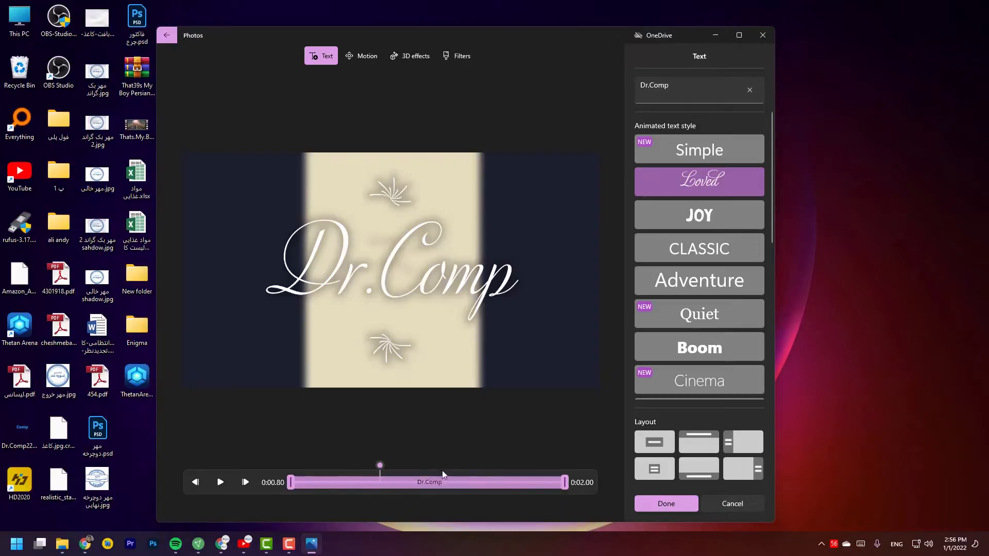
left_click(214, 484)
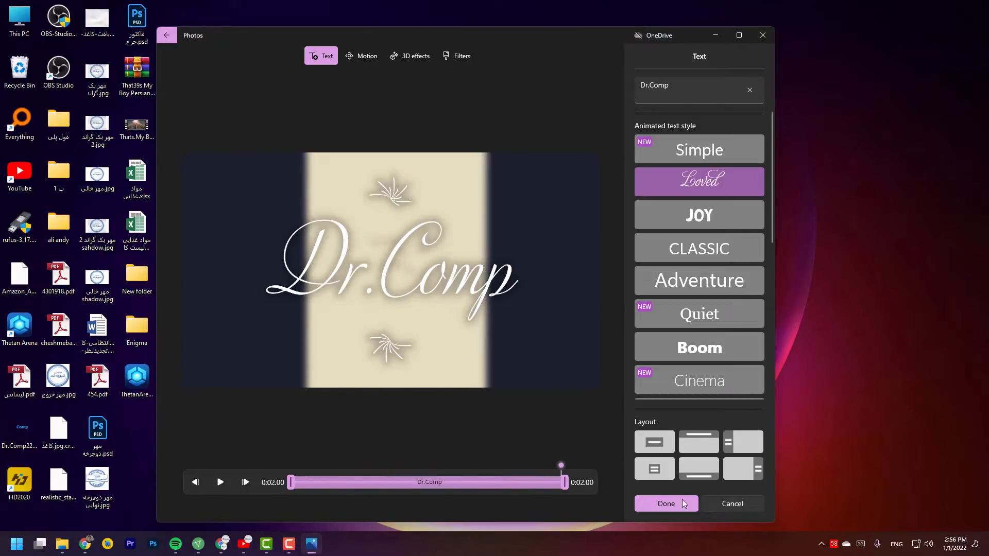
Try the other text layouts on the Dr.Comp title, return to the centered one, and apply the title to the clip
left_click(653, 438)
left_click(694, 448)
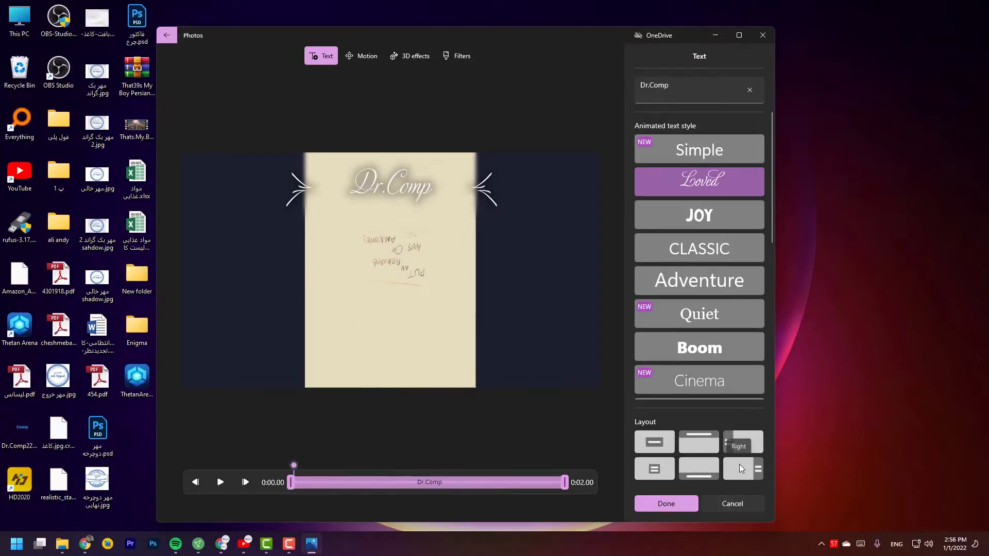
left_click(740, 444)
left_click(659, 449)
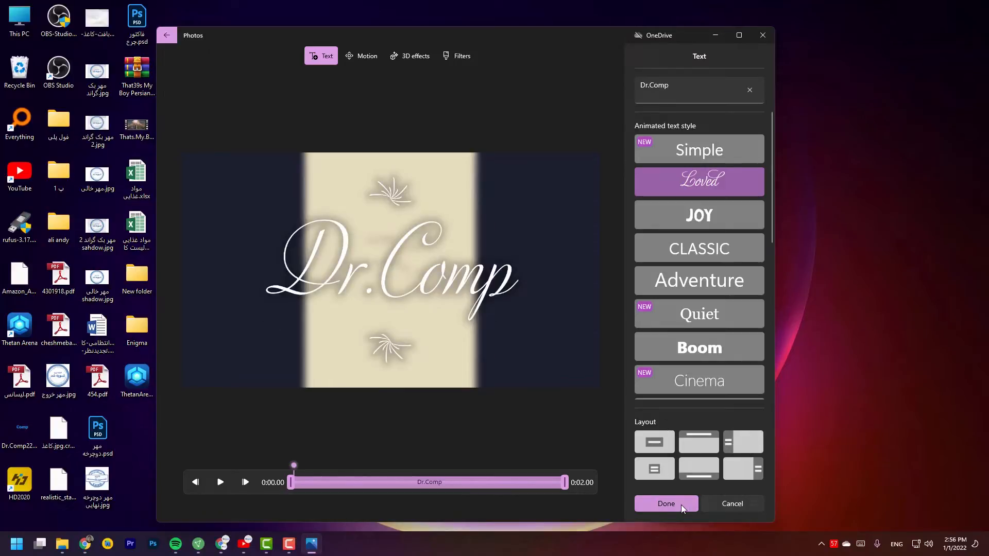
left_click(666, 503)
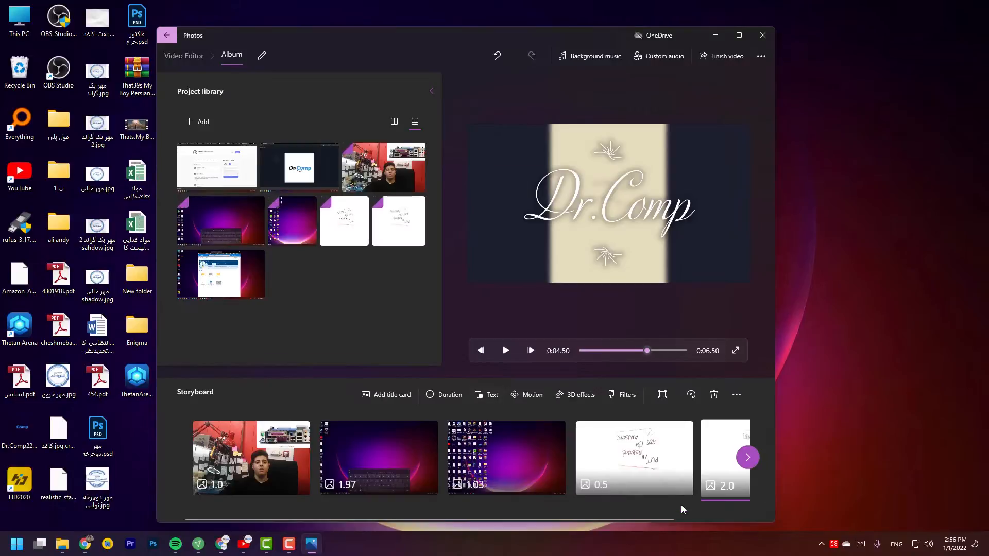
left_click(505, 351)
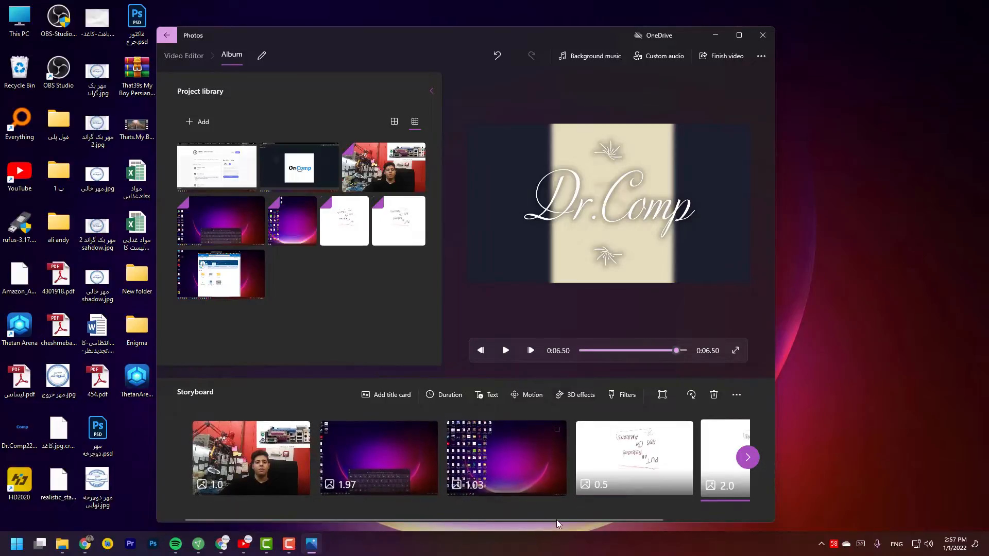
Try the Zoom in right and Zoom out center motions on the first storyboard photo and discard the changes
left_click_drag(559, 521, 395, 520)
right_click(208, 459)
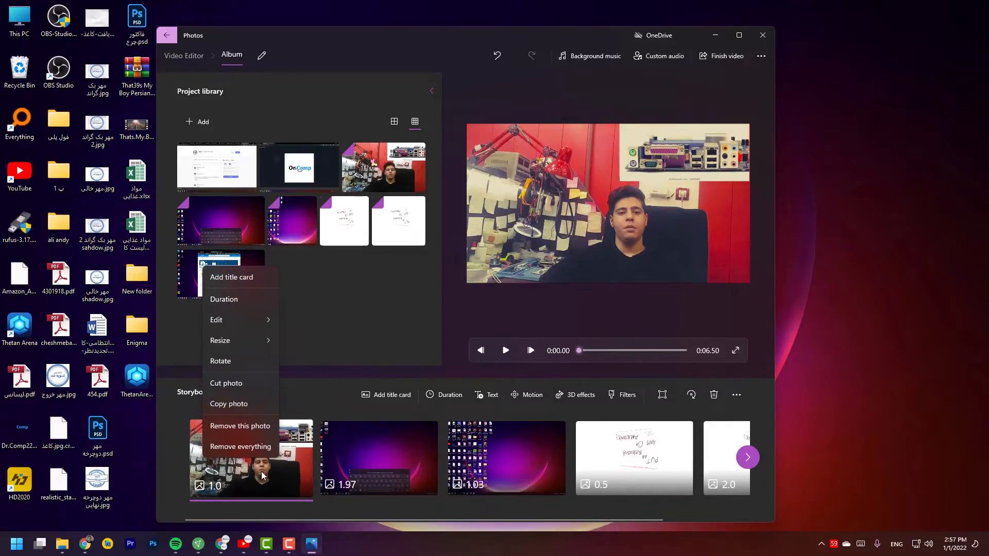
mouse_move(263, 319)
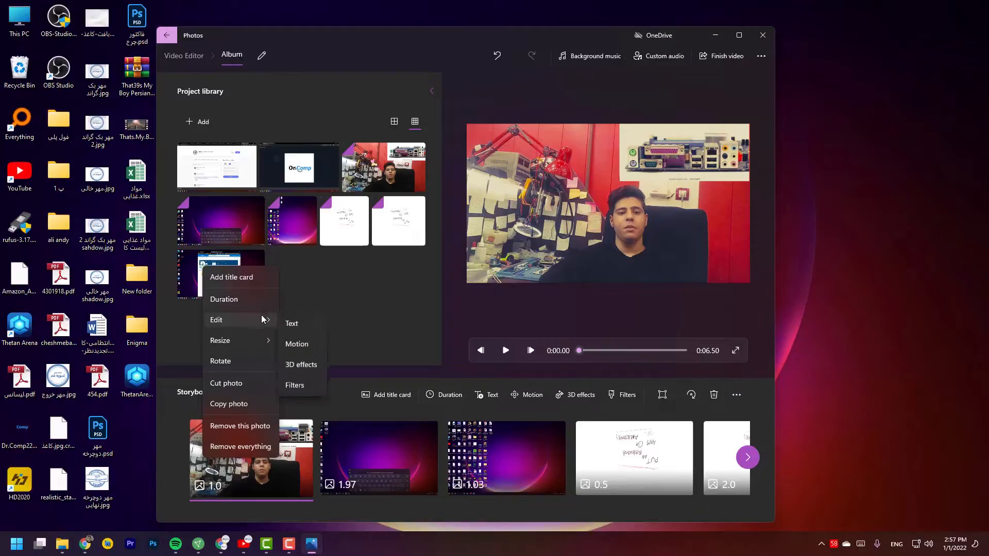
left_click(304, 345)
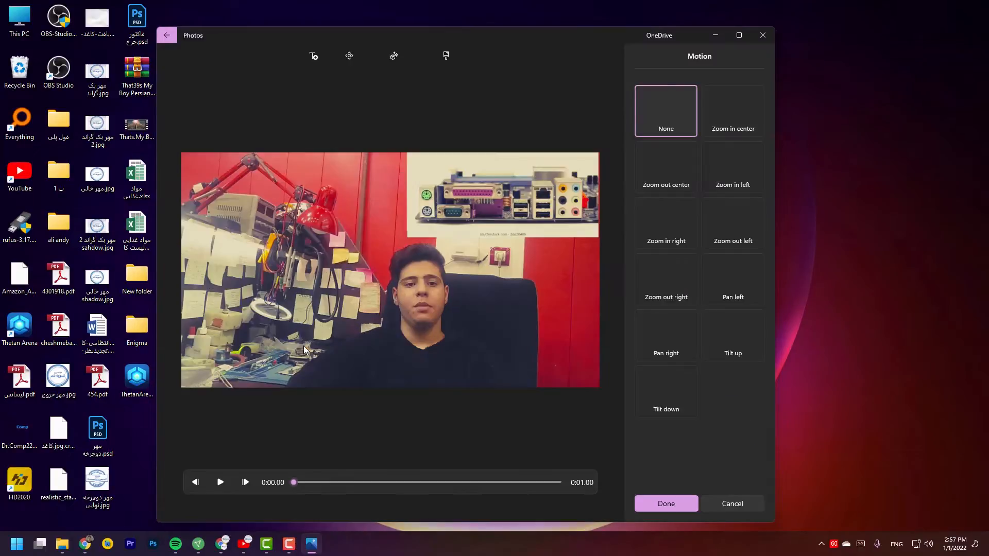
left_click(661, 222)
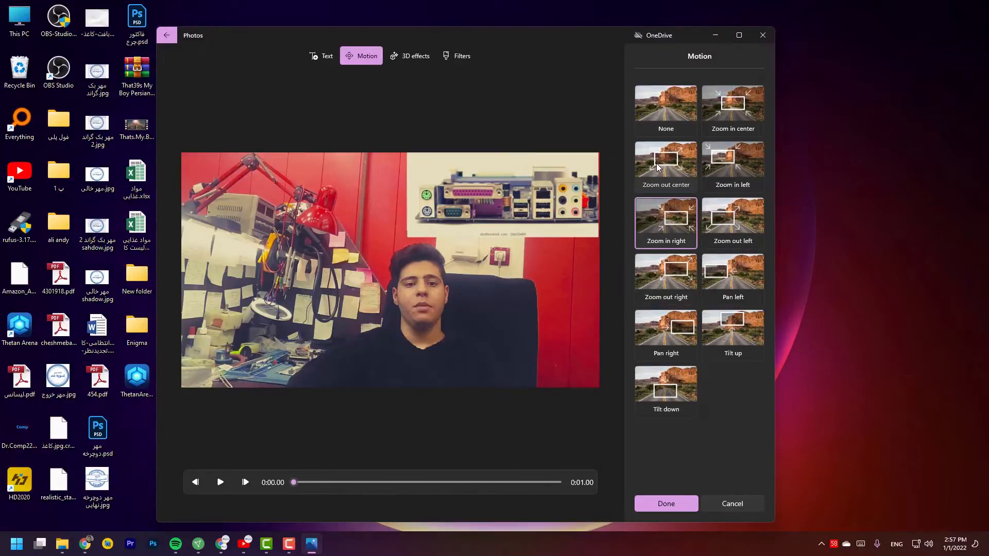
left_click(659, 170)
left_click(221, 483)
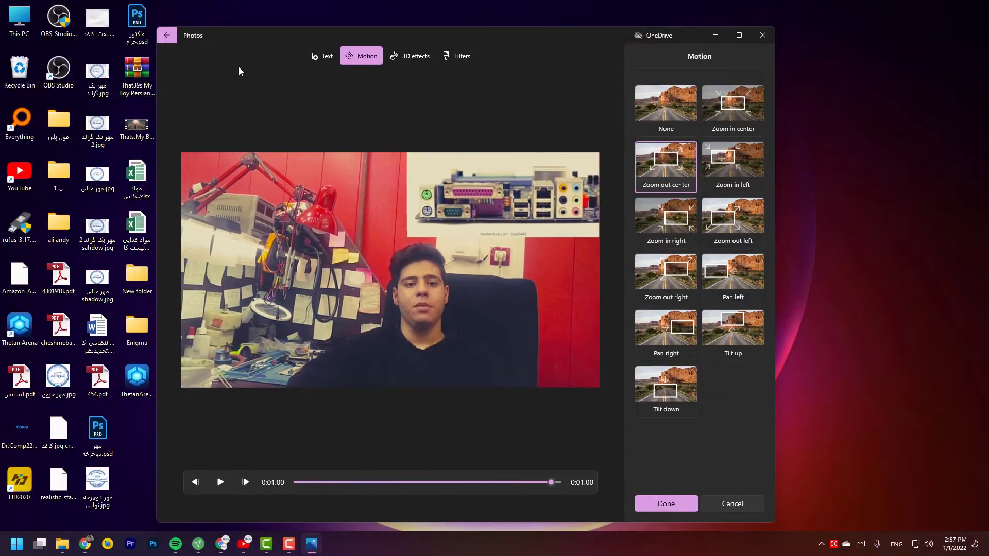
left_click(171, 35)
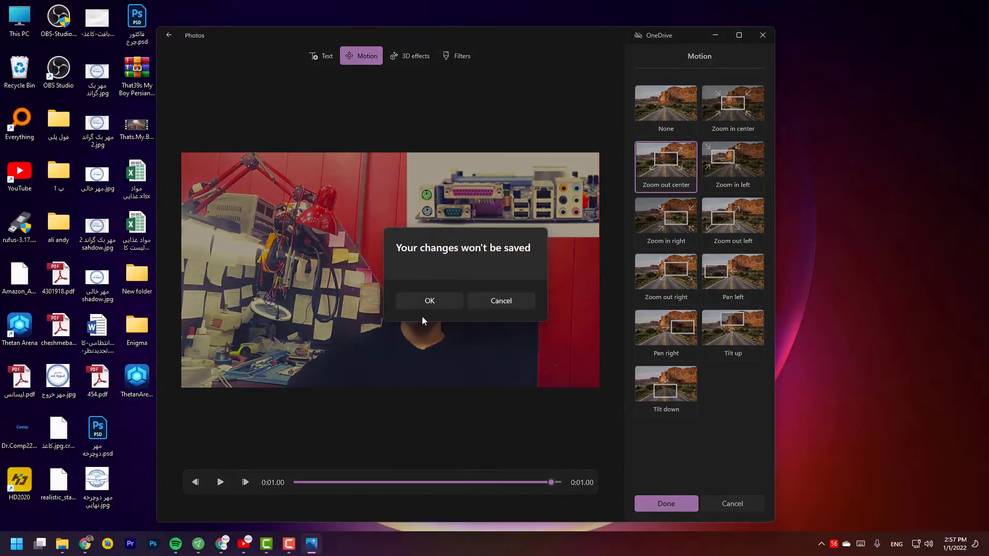
left_click(509, 308)
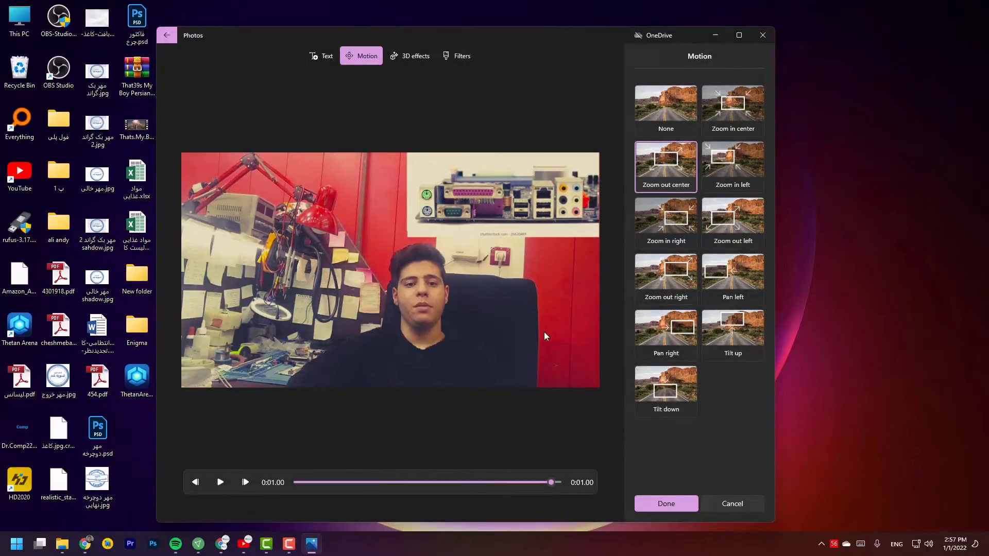
left_click(728, 500)
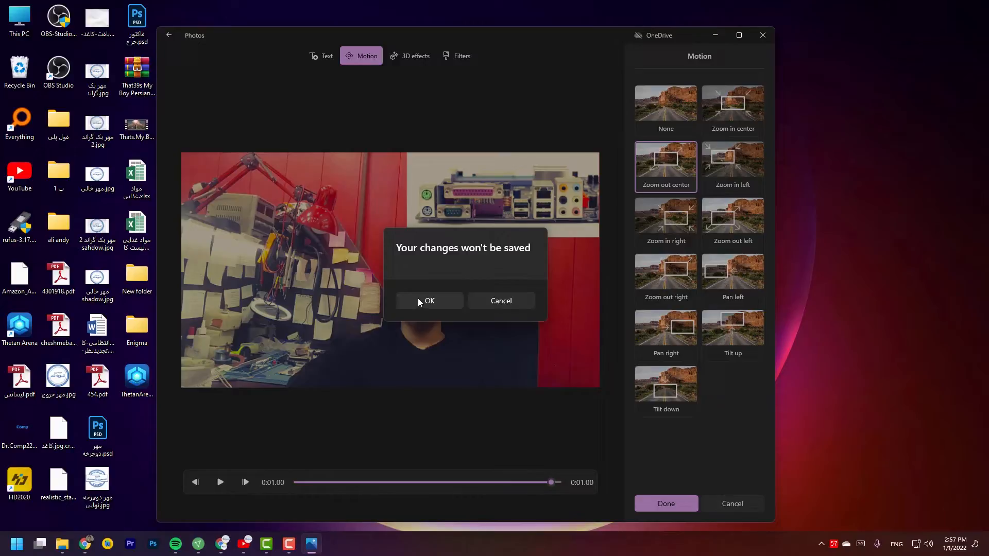
key("Escape")
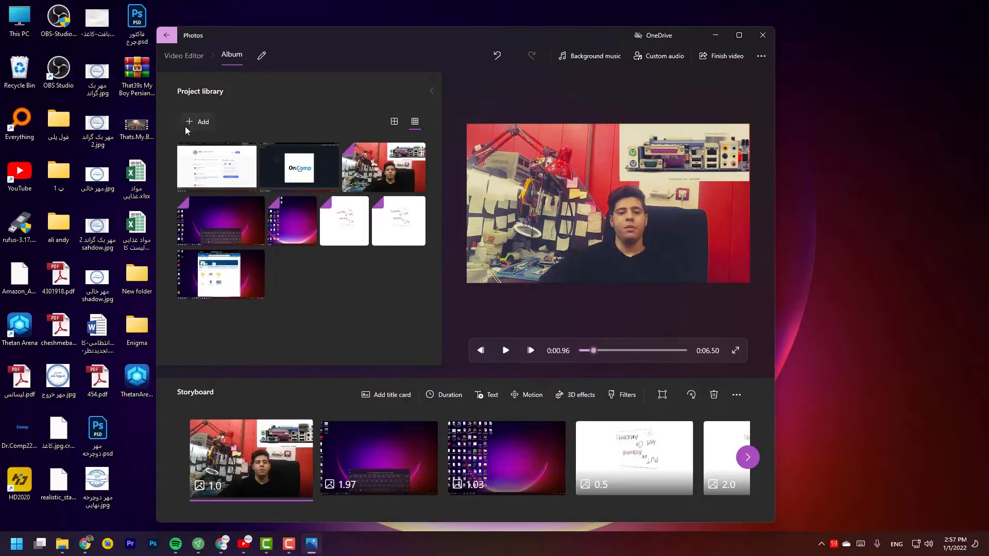
Add a video from this PC to the project library, from Projects (H:) > Dr.CompChannel > How to install windows 11 > result
left_click(202, 122)
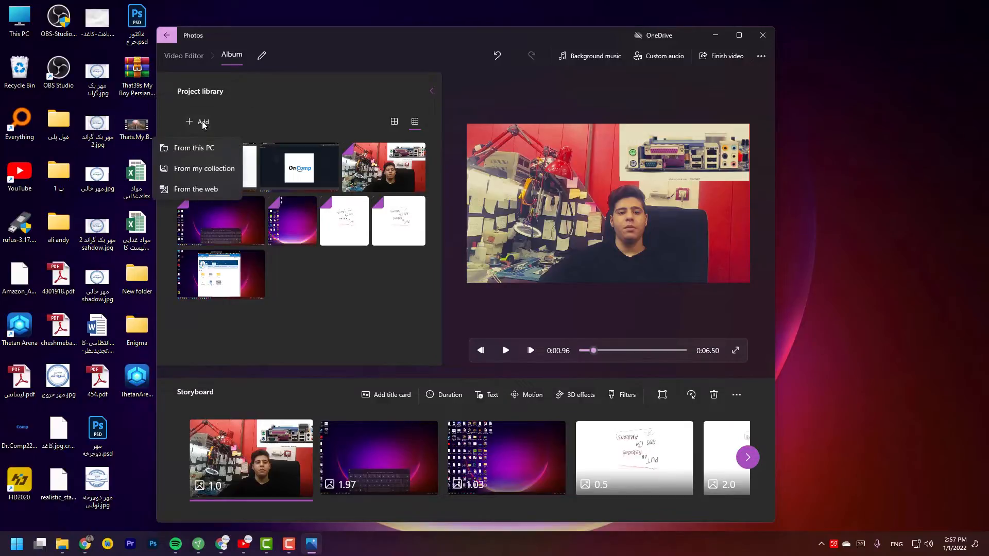
left_click(208, 149)
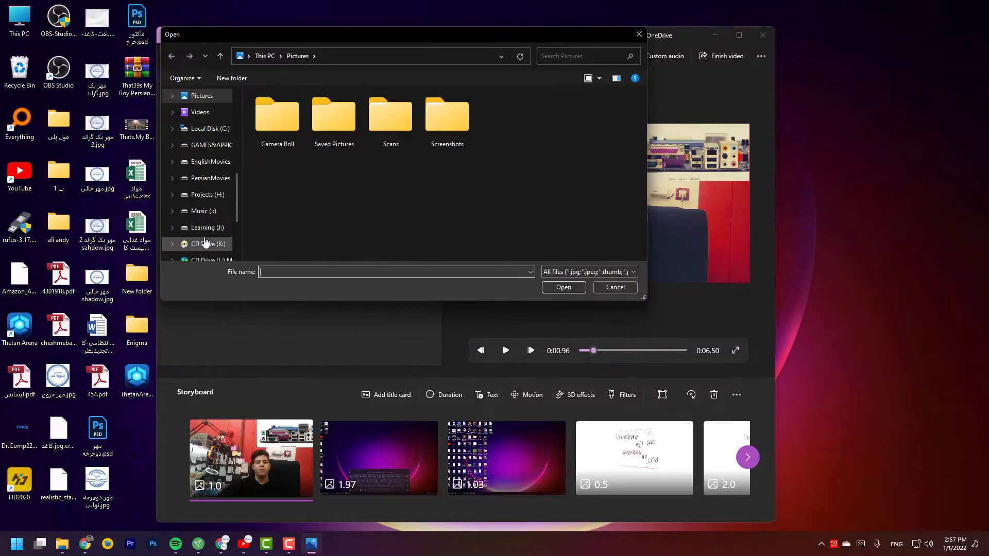
left_click(206, 195)
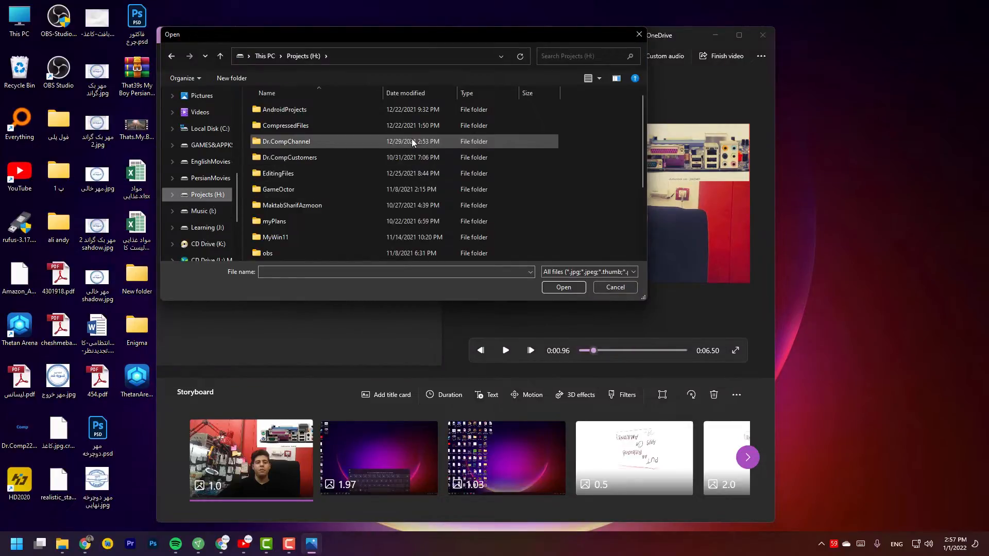
double_click(410, 137)
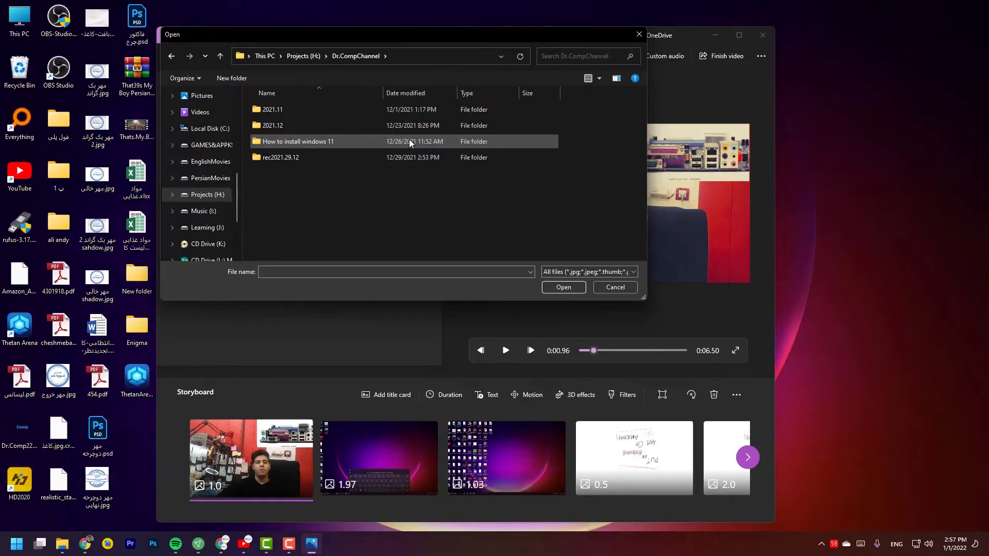
double_click(409, 141)
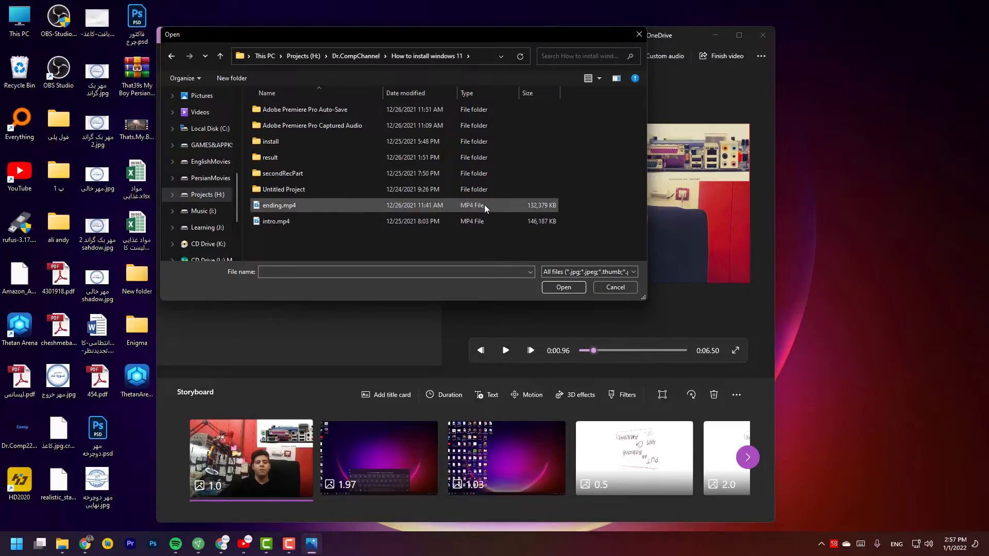
double_click(434, 159)
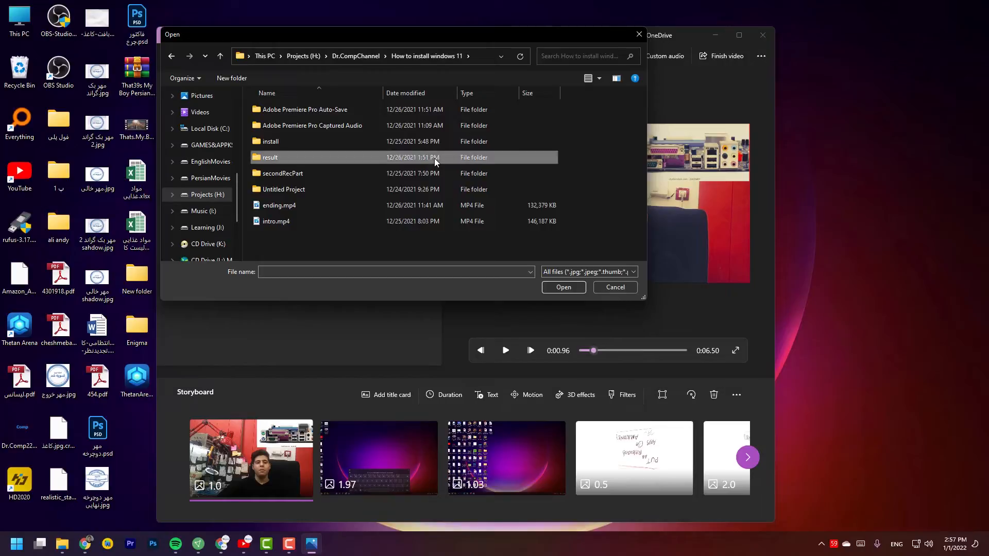
double_click(272, 126)
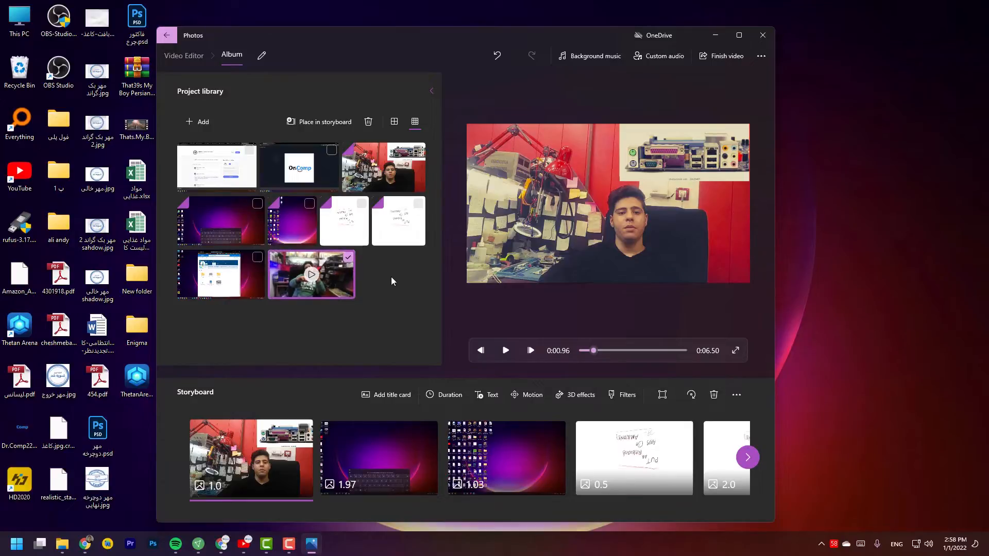
Place the newly added video from the project library in the storyboard
left_click(348, 260)
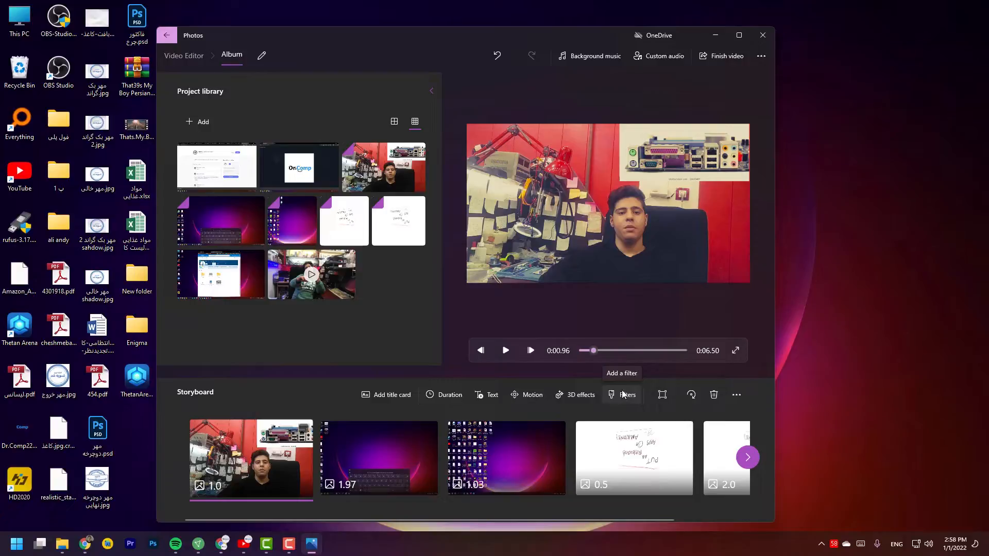
right_click(314, 267)
left_click(412, 271)
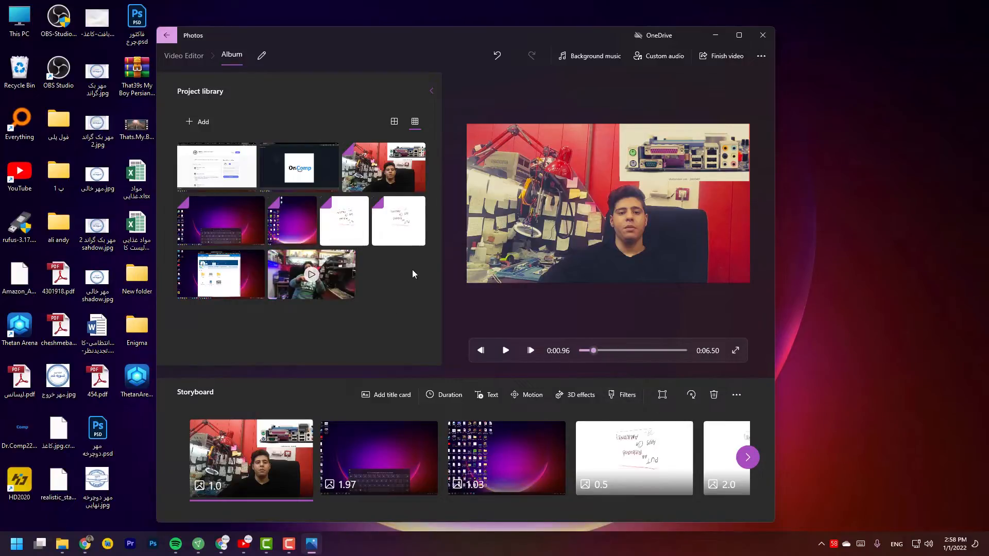
left_click(349, 258)
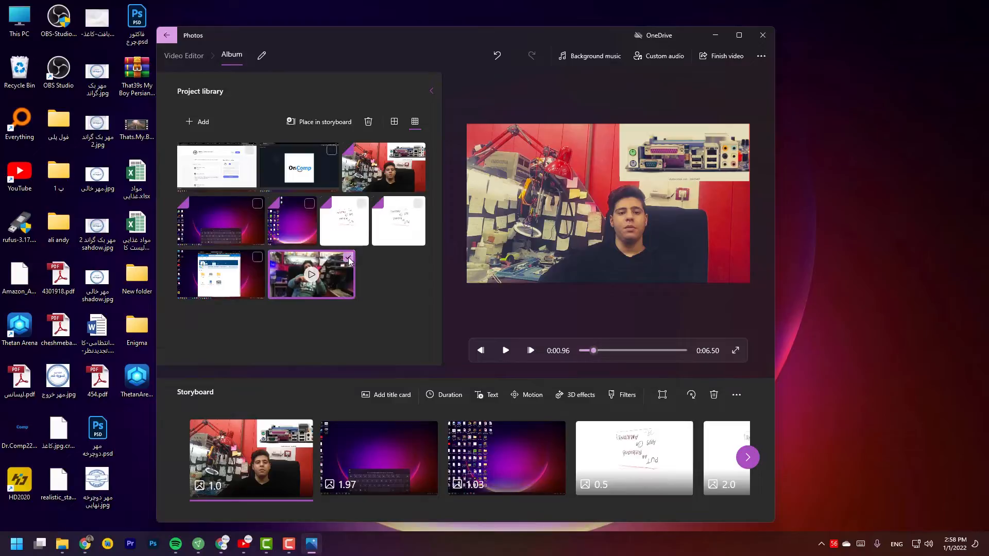
right_click(325, 273)
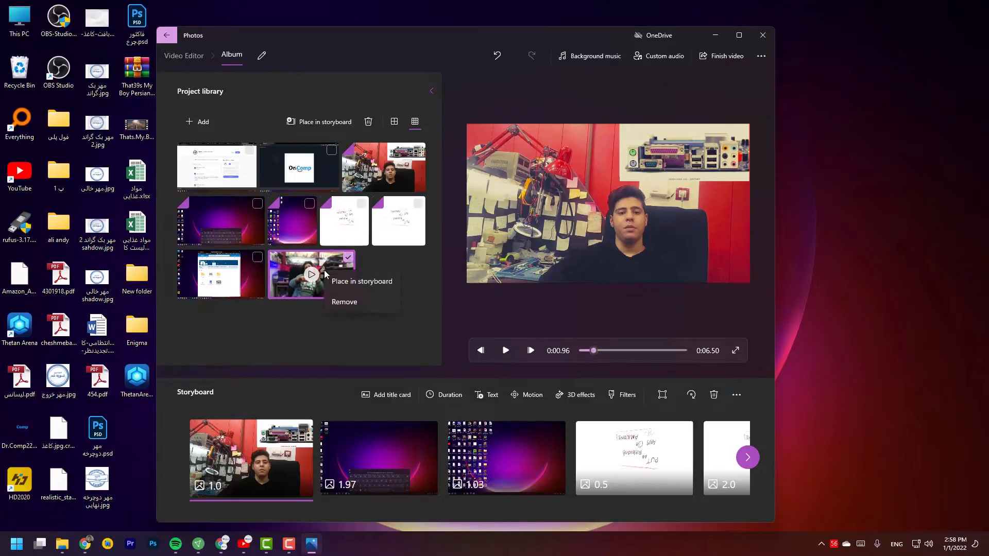
left_click(306, 108)
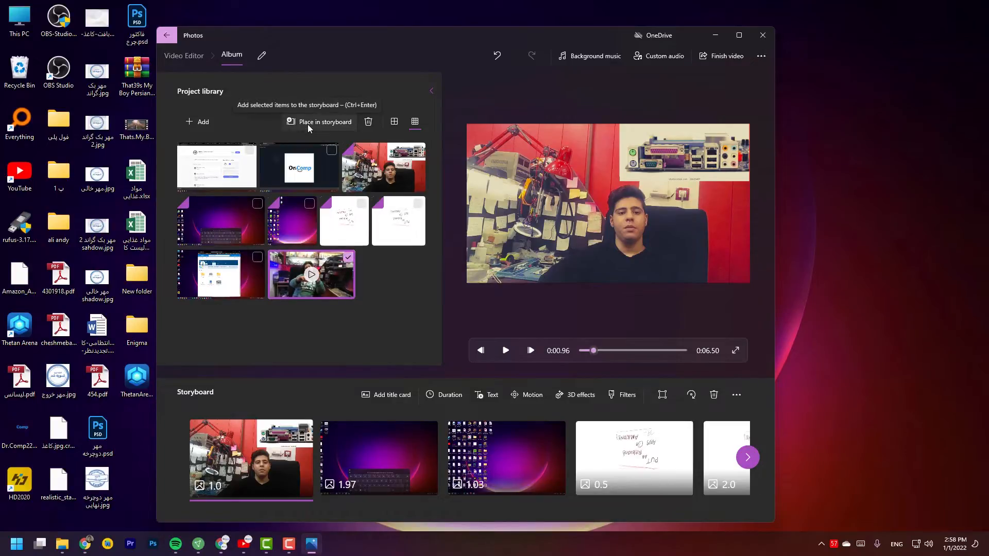
left_click(308, 123)
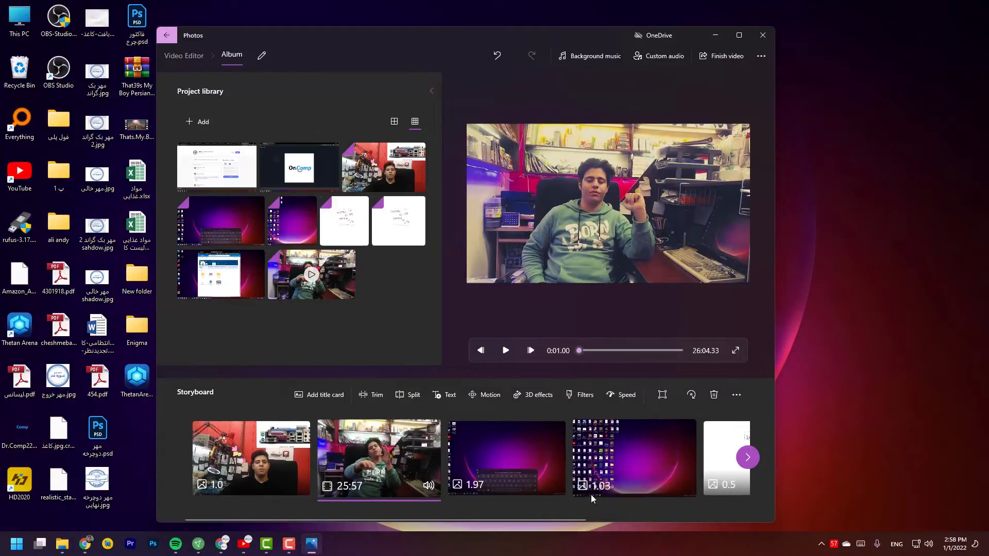
Play the newly placed storyboard video in the preview and pause it
left_click(505, 350)
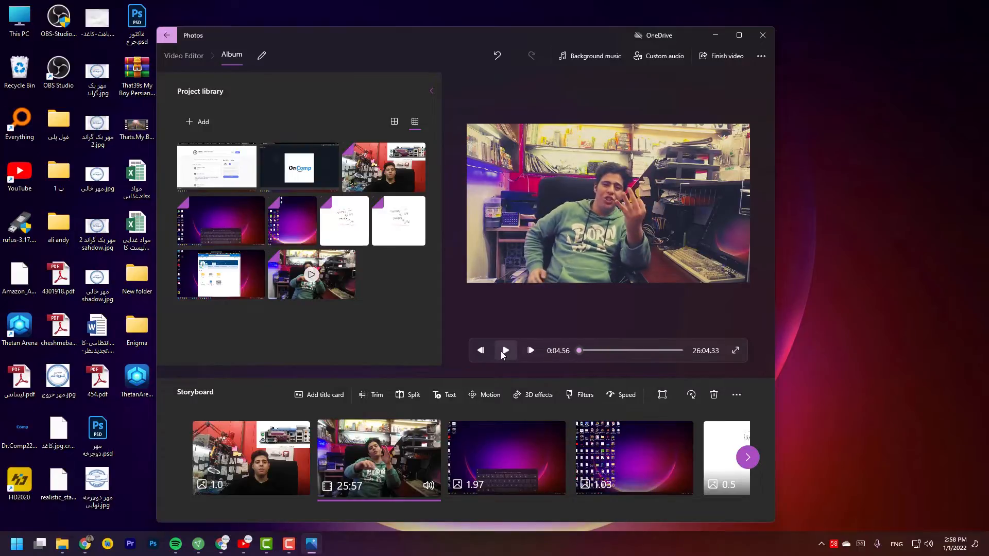
left_click(503, 352)
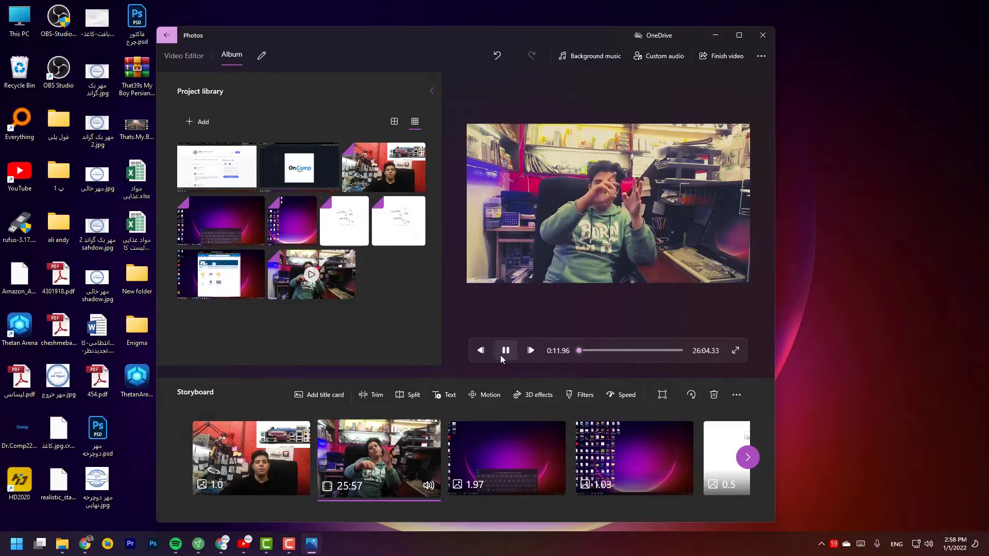
left_click(504, 355)
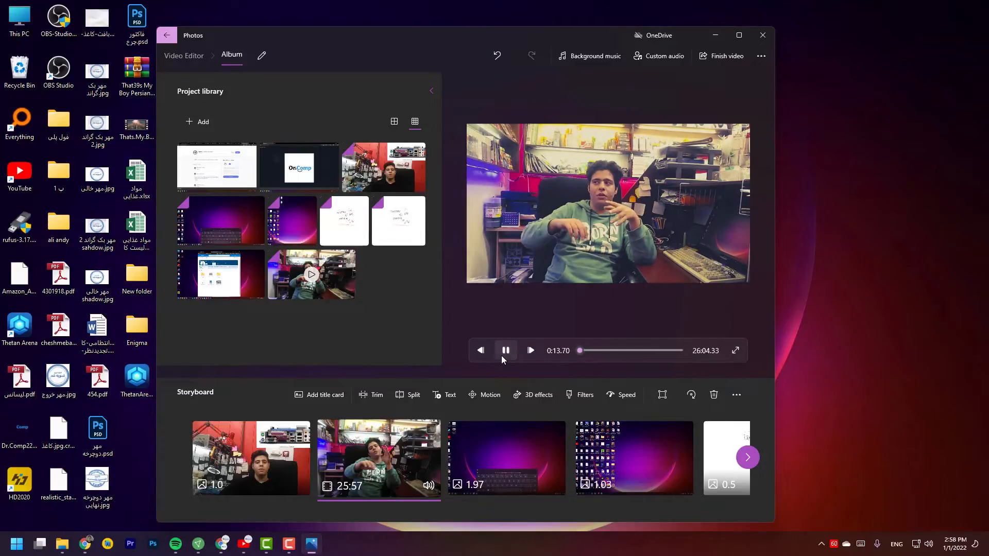
left_click(504, 355)
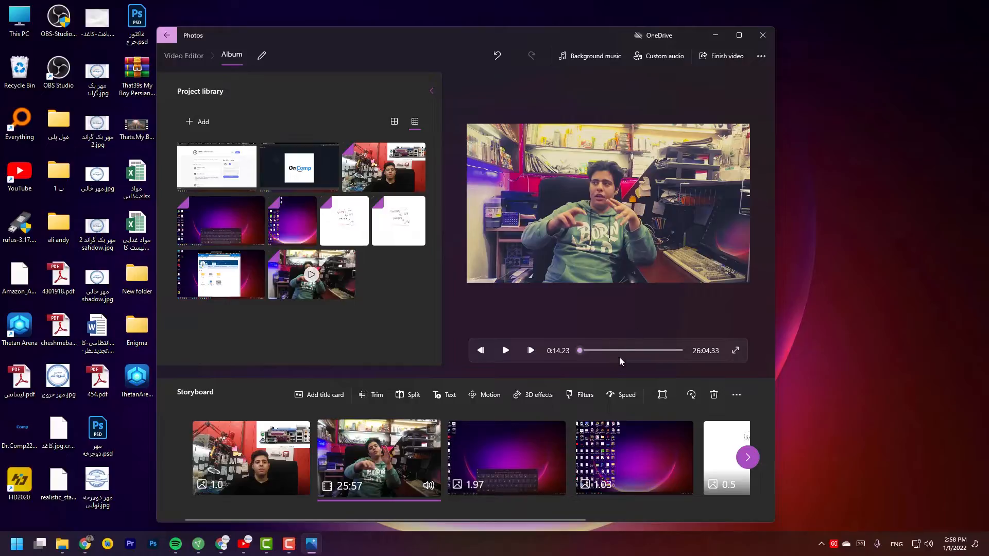
Skim the preview to the end of the video and view the duration options for the last storyboard photo
left_click_drag(624, 350, 681, 351)
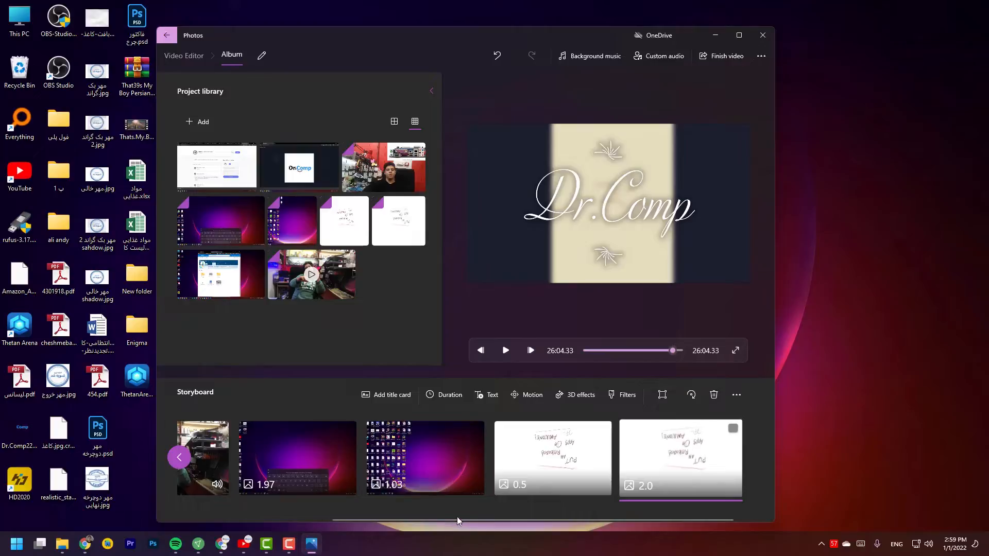
left_click_drag(452, 517, 295, 524)
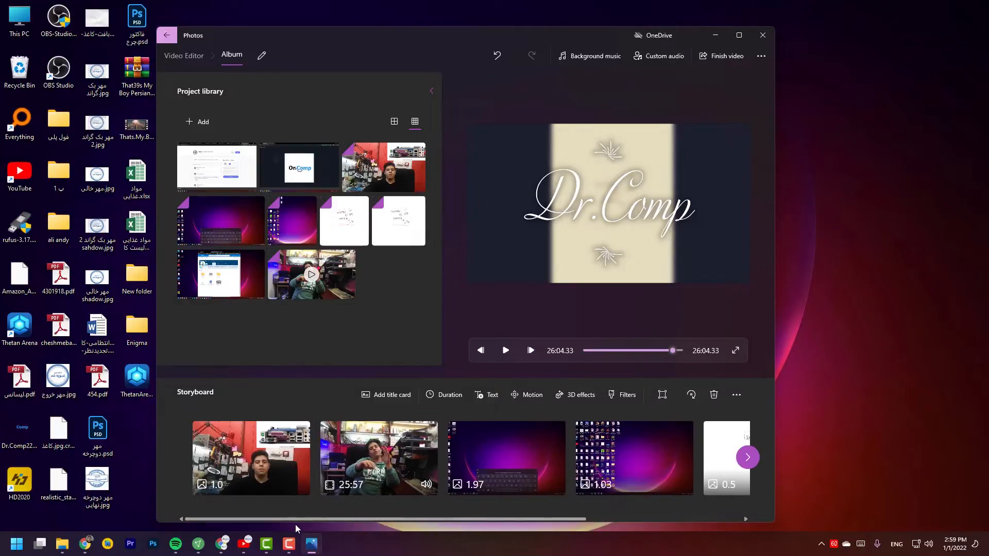
left_click(450, 394)
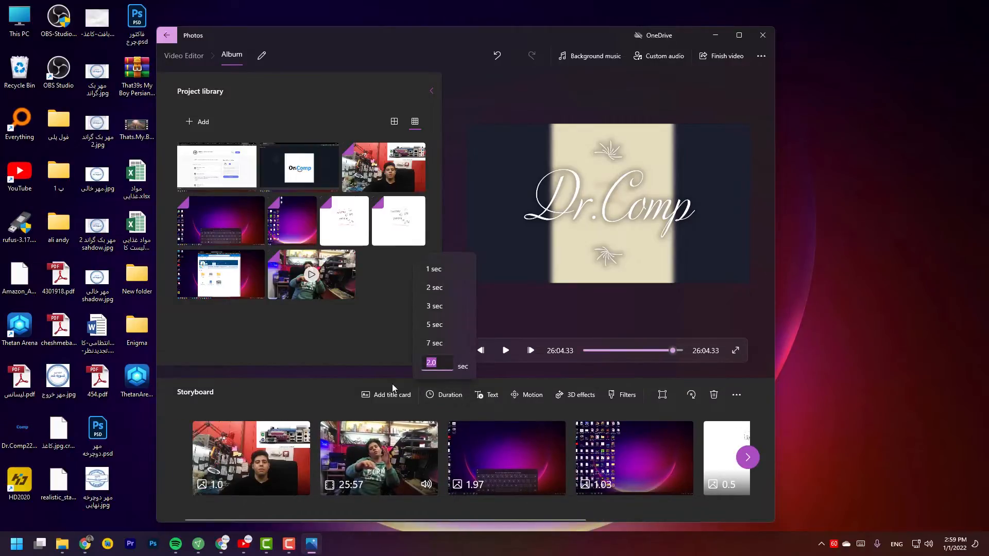
left_click(351, 364)
Add the Confetti blast 3D effect to the video clip in the storyboard and dismiss the attach tip
left_click(388, 473)
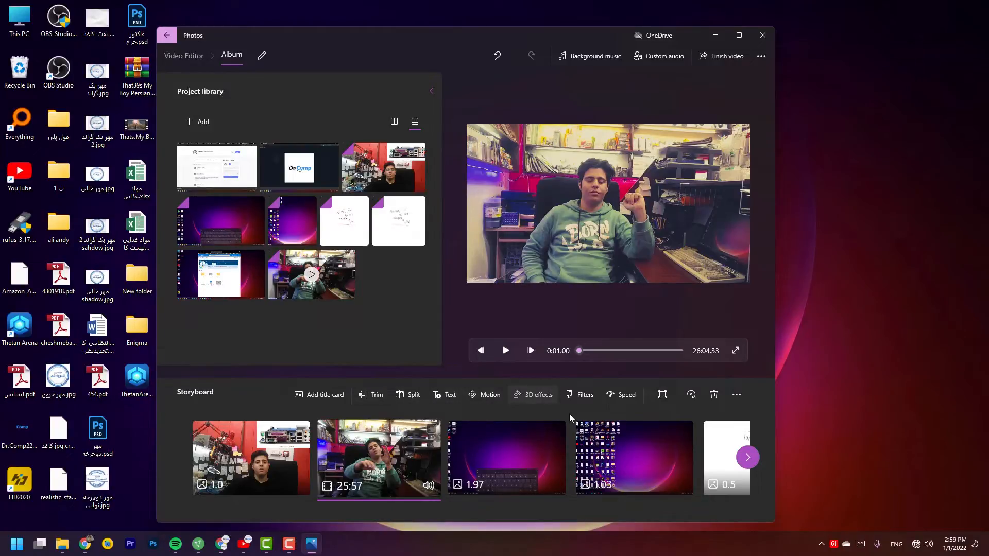
left_click(555, 398)
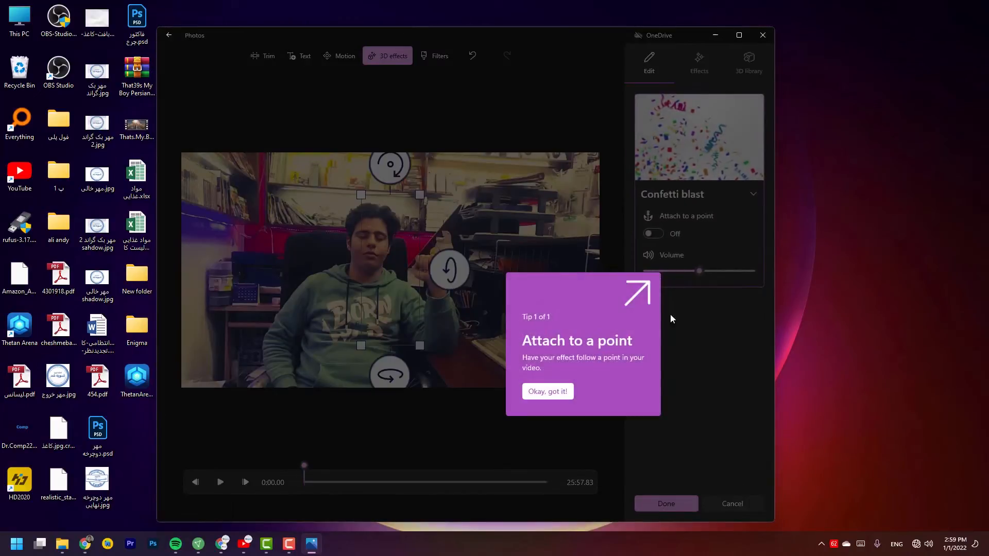
left_click(550, 394)
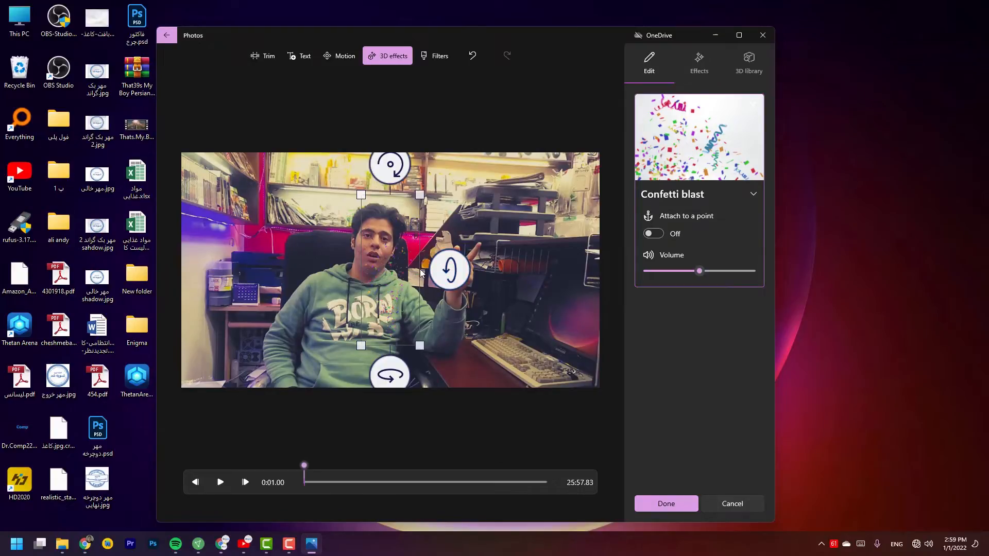
Enlarge, rotate and reposition the Confetti blast effect so its frame covers most of the picture's width
left_click_drag(421, 195, 545, 157)
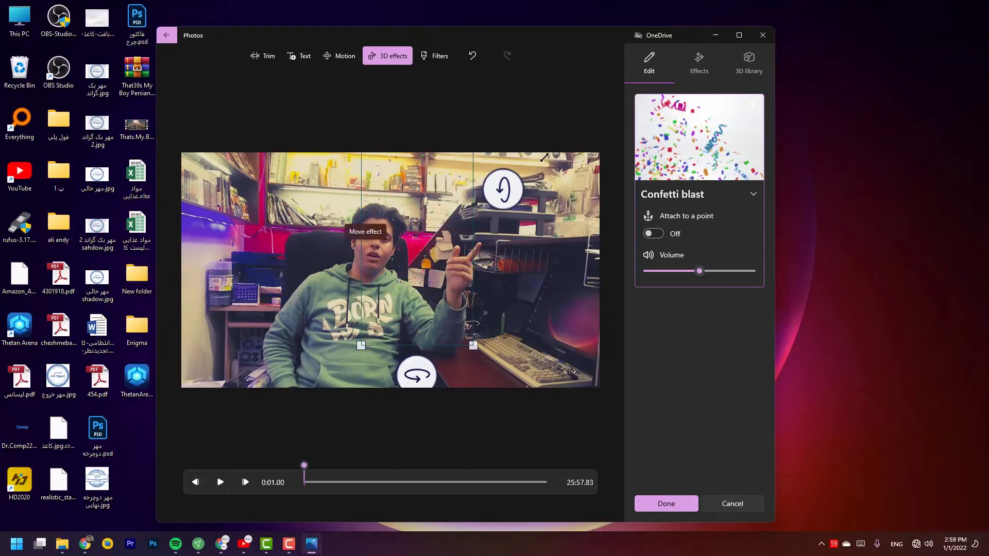
left_click_drag(403, 226, 417, 290)
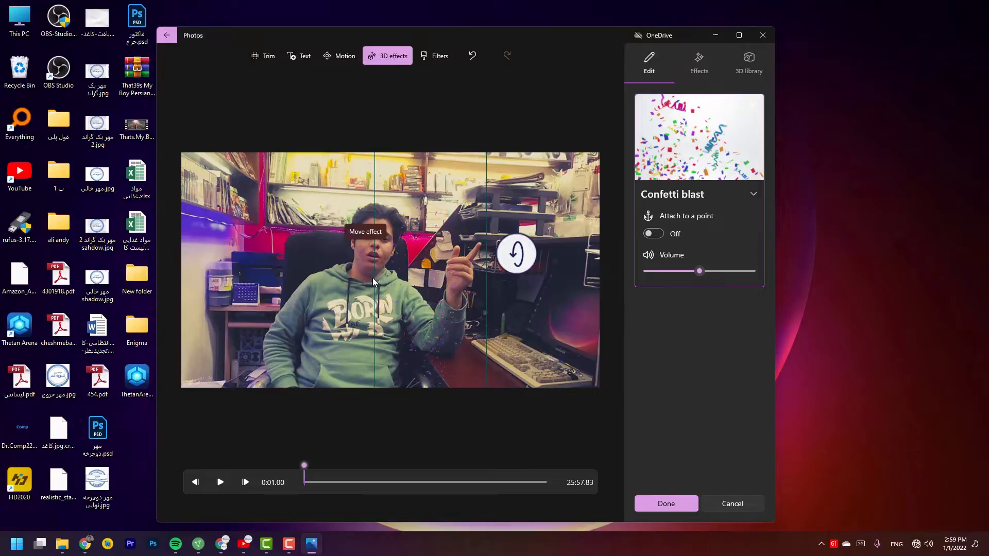
left_click_drag(516, 254, 512, 419)
left_click_drag(458, 356, 360, 312)
mouse_move(332, 342)
left_mouse_down()
mouse_move(467, 337)
mouse_move(335, 346)
left_mouse_up()
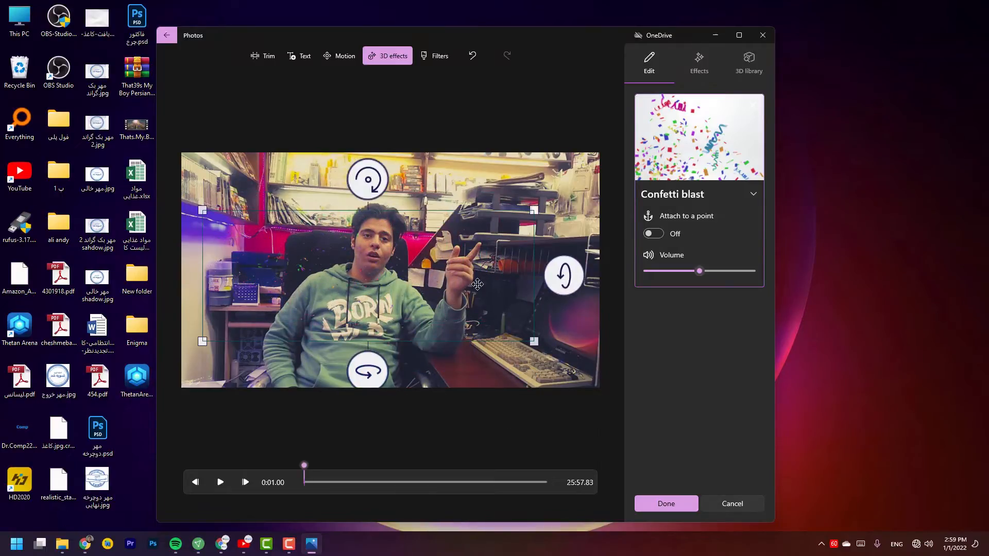
left_click_drag(533, 211, 590, 190)
left_click_drag(483, 235, 478, 230)
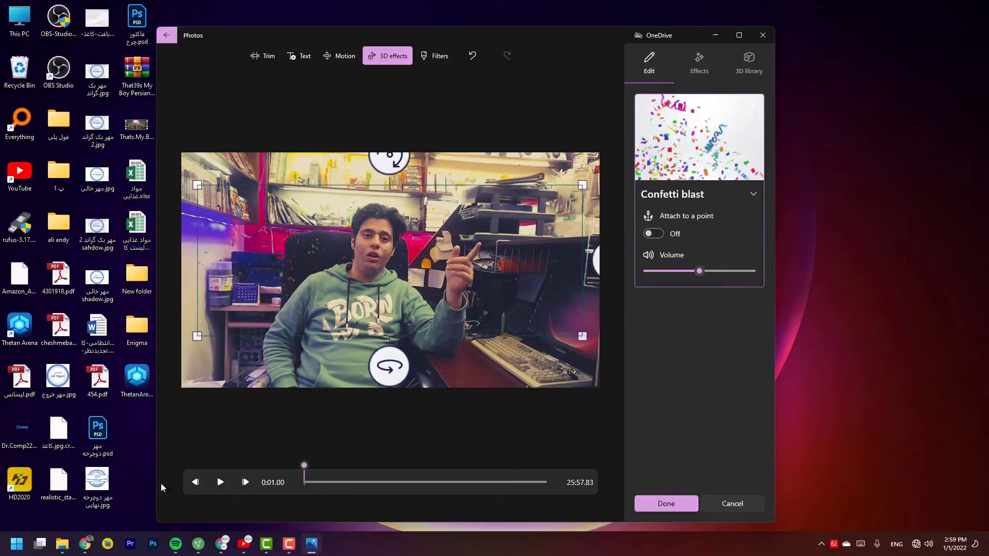
Play the clip briefly to check the Confetti blast effect, pause it and apply the effect
left_click(220, 483)
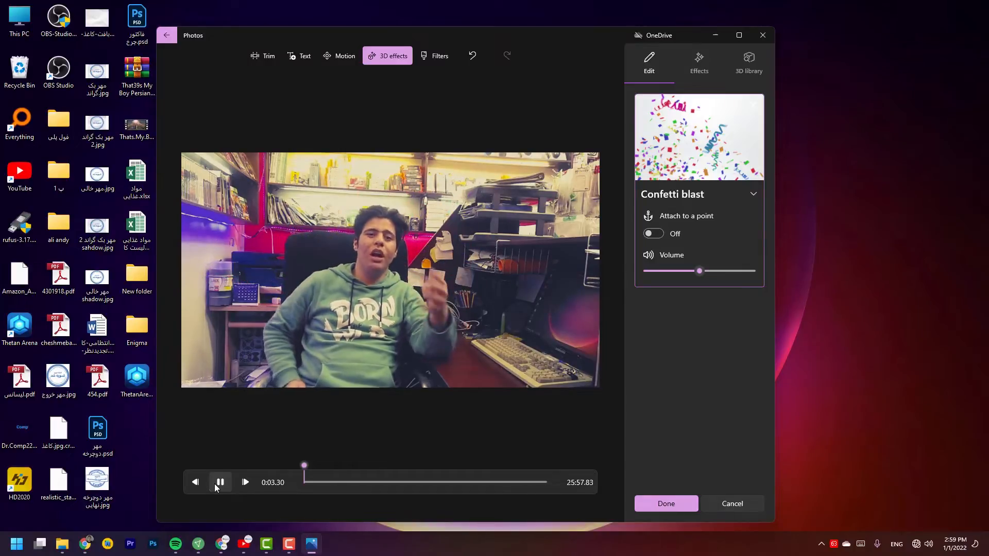
left_click(220, 482)
left_click(666, 504)
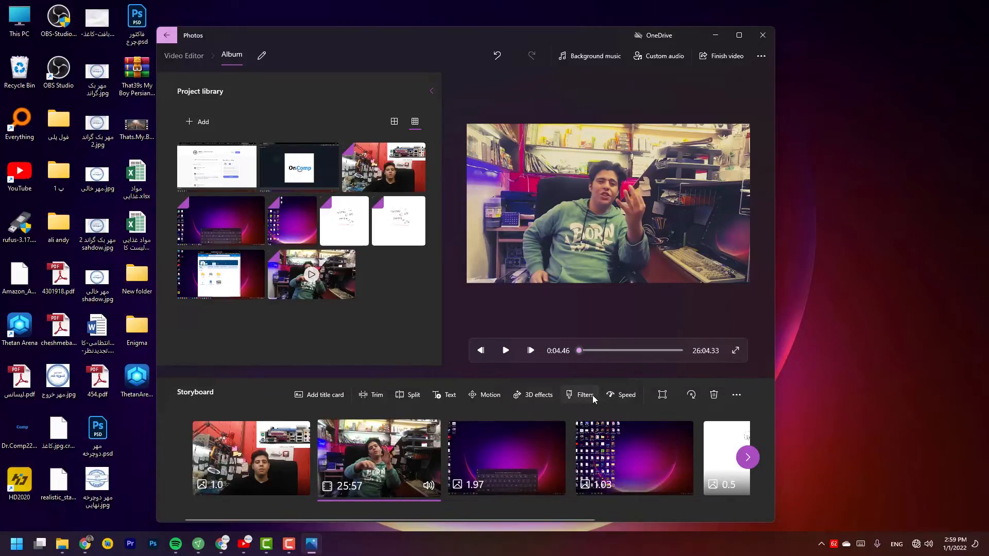
Try the Sepia, Inky and Loved filters on the video clip and leave without saving the changes
left_click(593, 396)
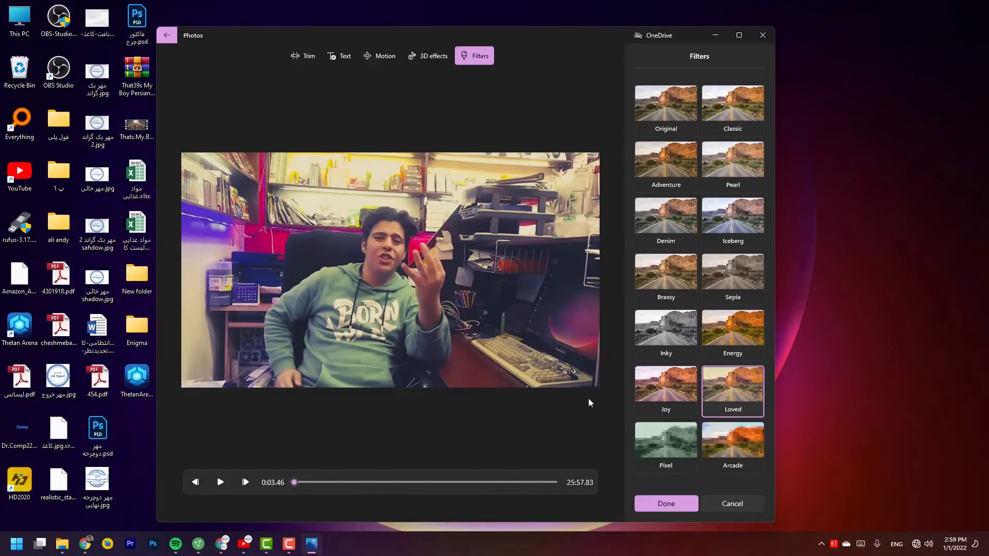
left_click(722, 278)
left_click(669, 322)
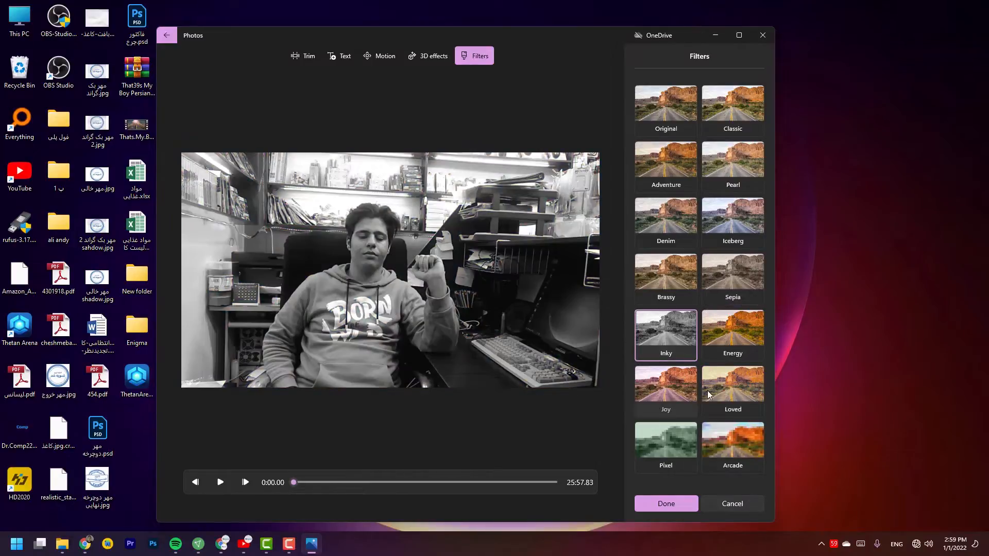
left_click(728, 369)
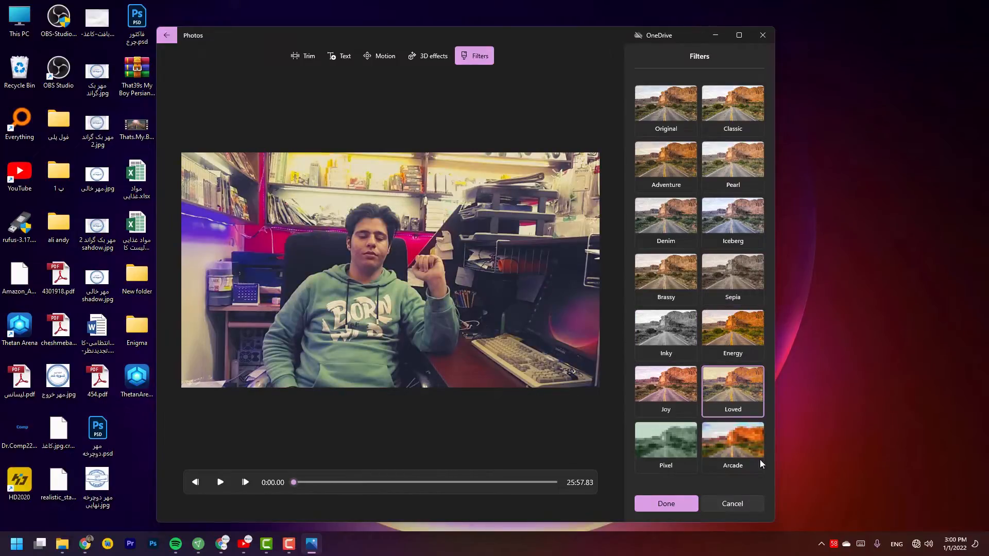
left_click(160, 39)
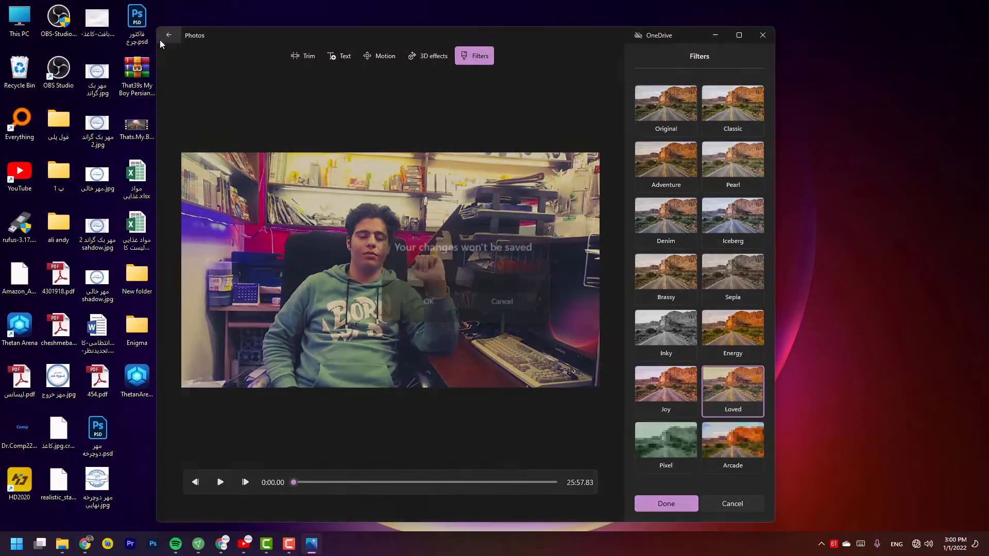
left_click(449, 296)
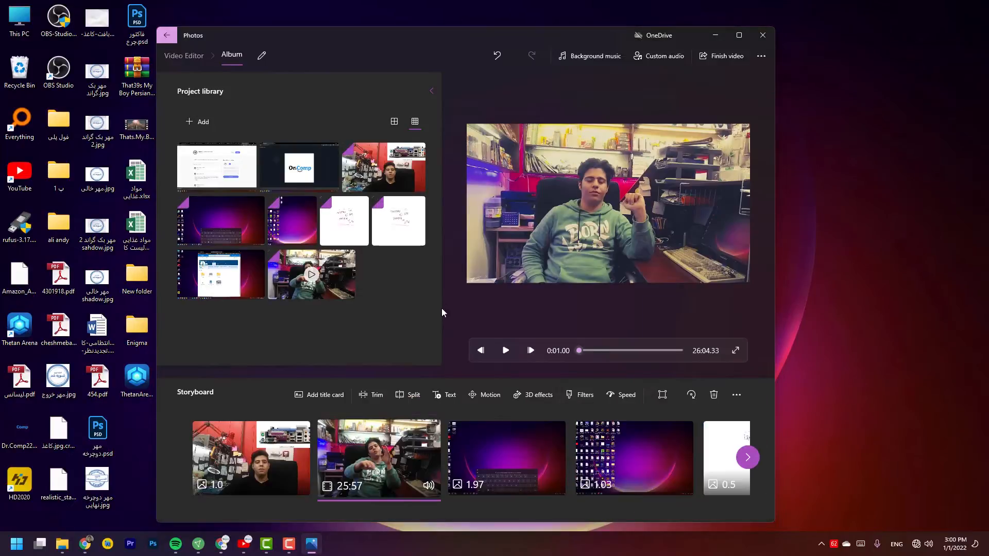
Set the video clip's speed to 64x
left_click(614, 396)
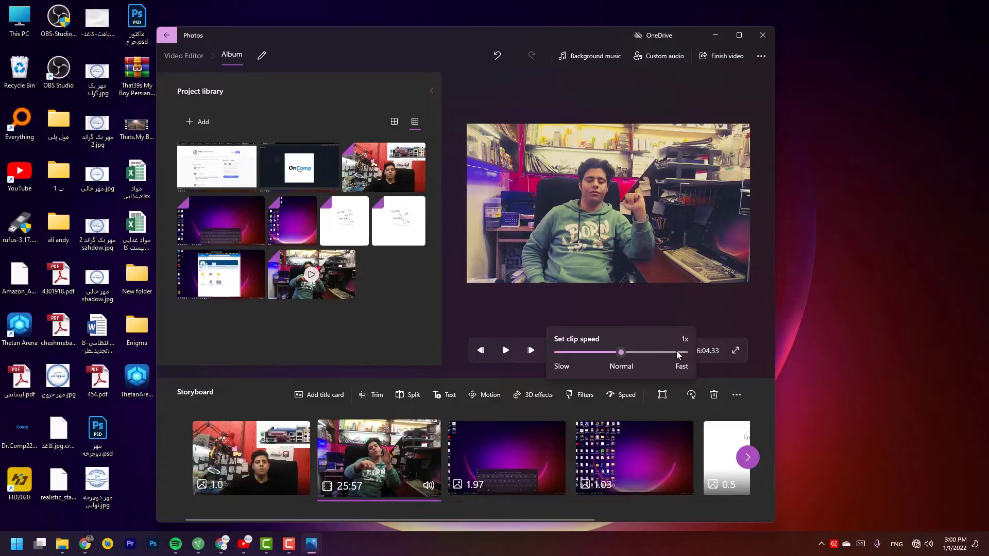
left_click_drag(677, 353, 691, 350)
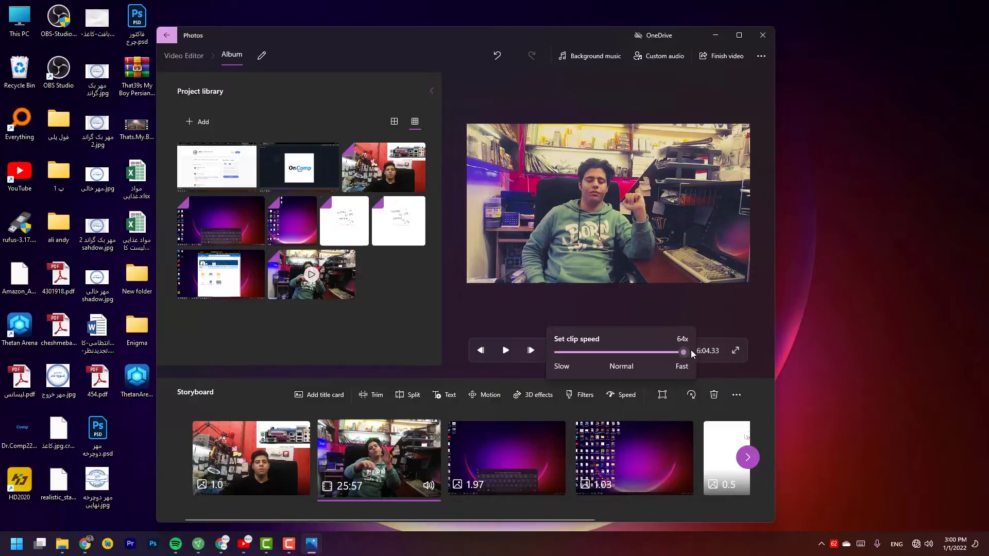
left_click(503, 319)
Add a title card in front of the video clip and cut it from the storyboard
left_click(327, 394)
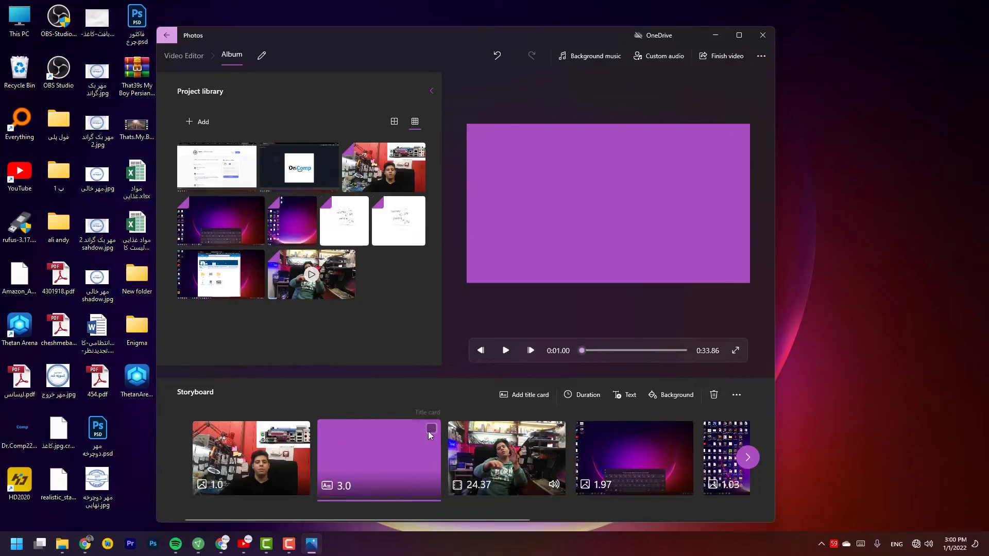
right_click(401, 439)
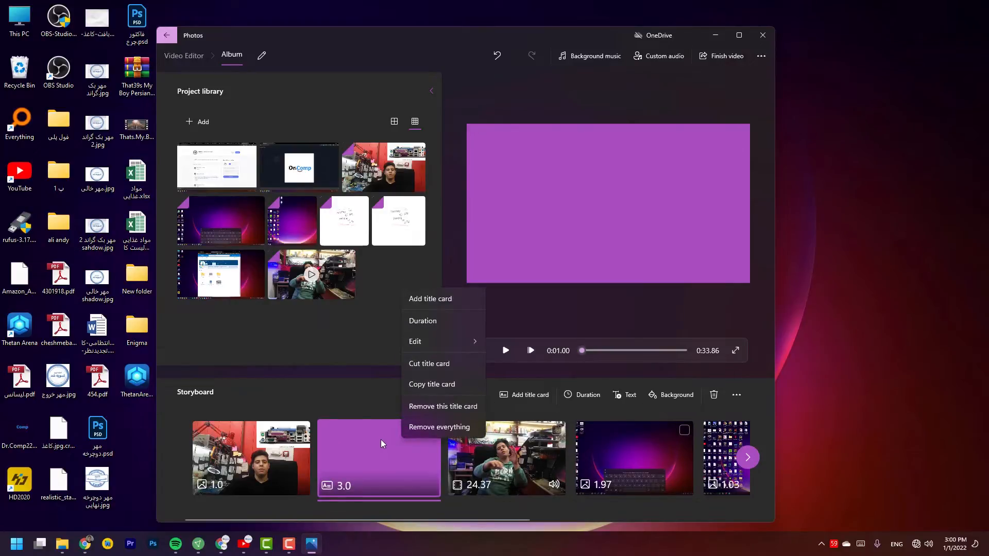
left_click(459, 363)
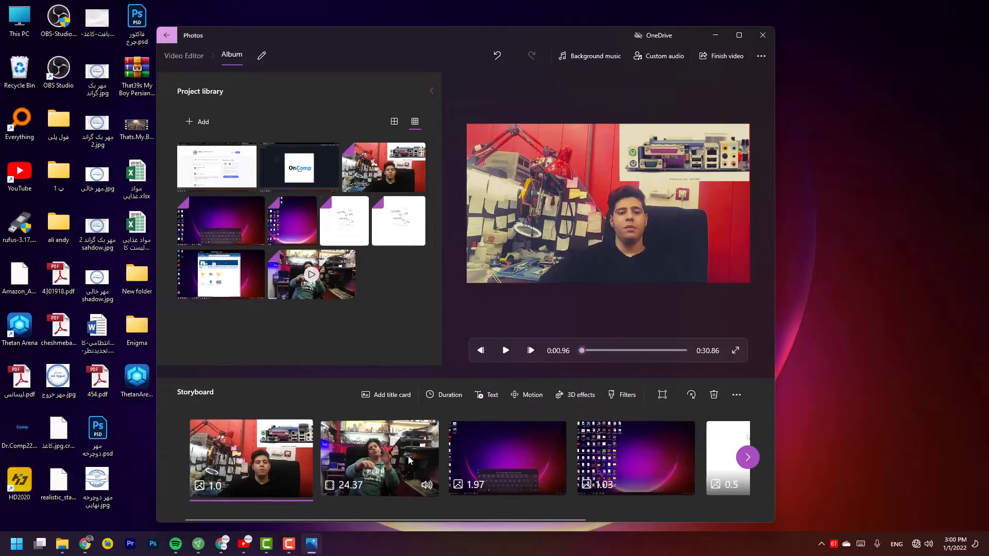
Remove the video clip from the storyboard
right_click(378, 448)
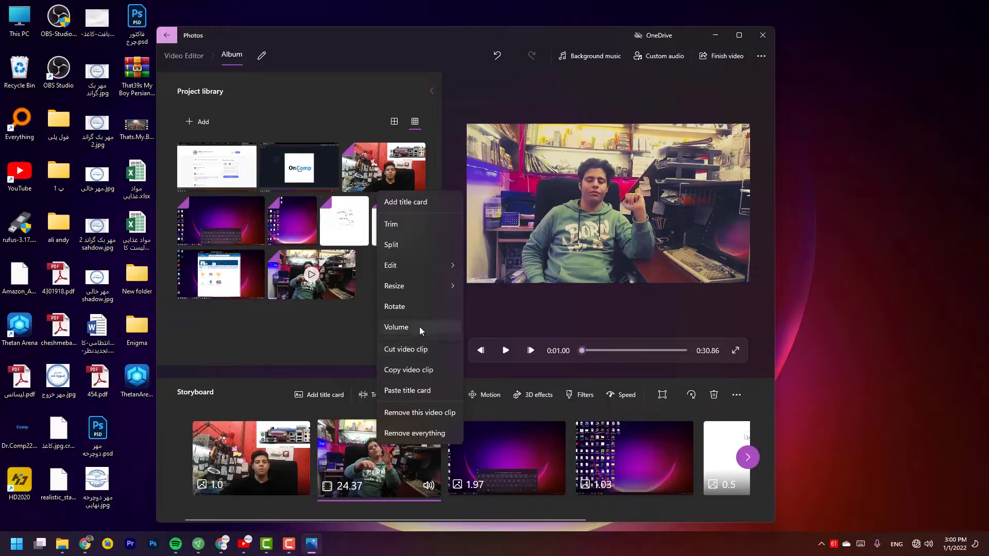
left_click(431, 412)
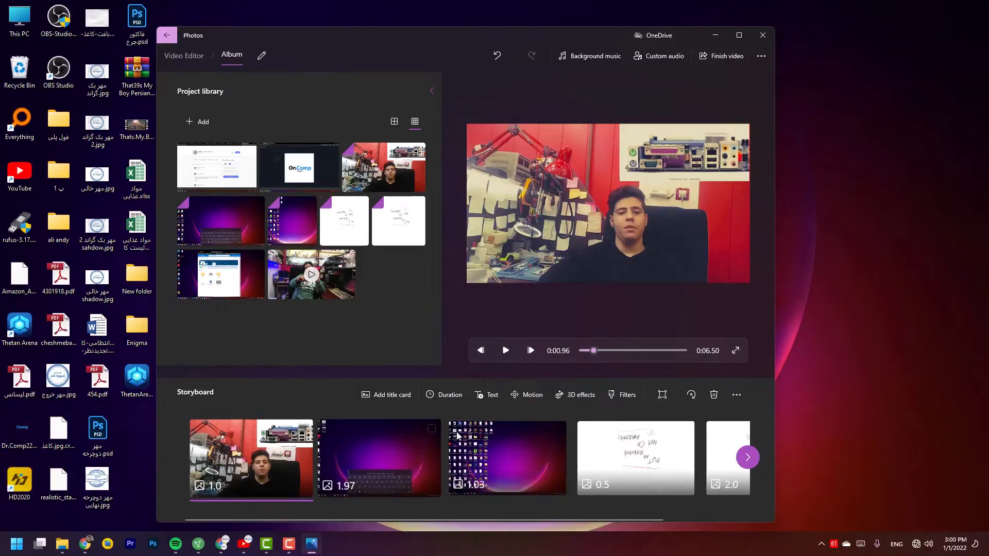
Return to the album page, watch its automatic video and open a copy of it for editing
left_click(167, 36)
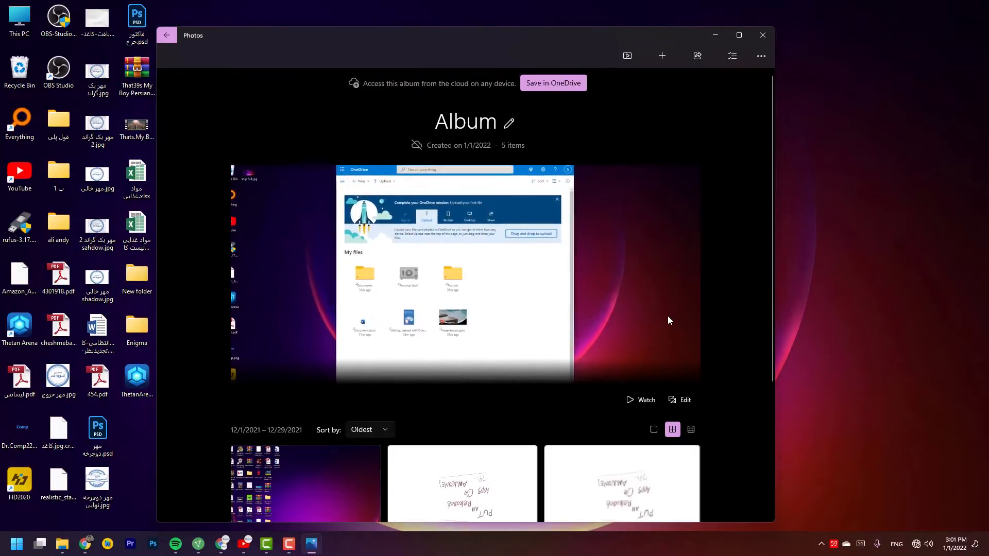
left_click(638, 400)
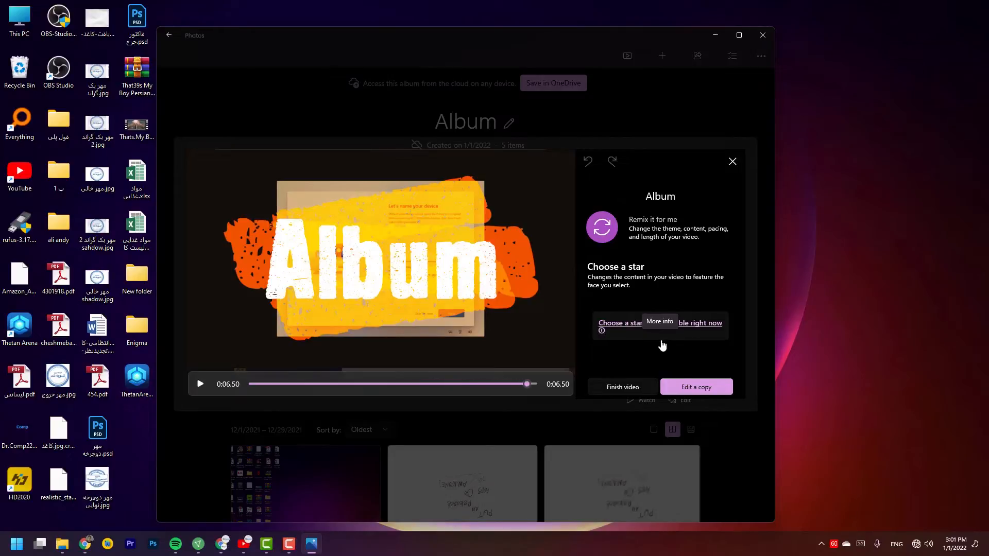
left_click(685, 387)
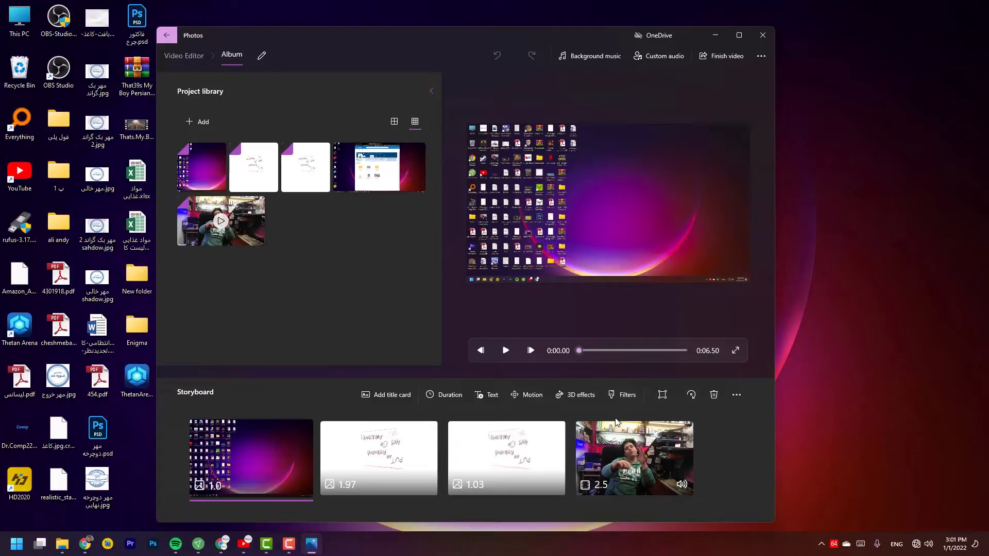
Play the copied video from its final clip and again from the start, pausing it on the second photo
left_click(656, 351)
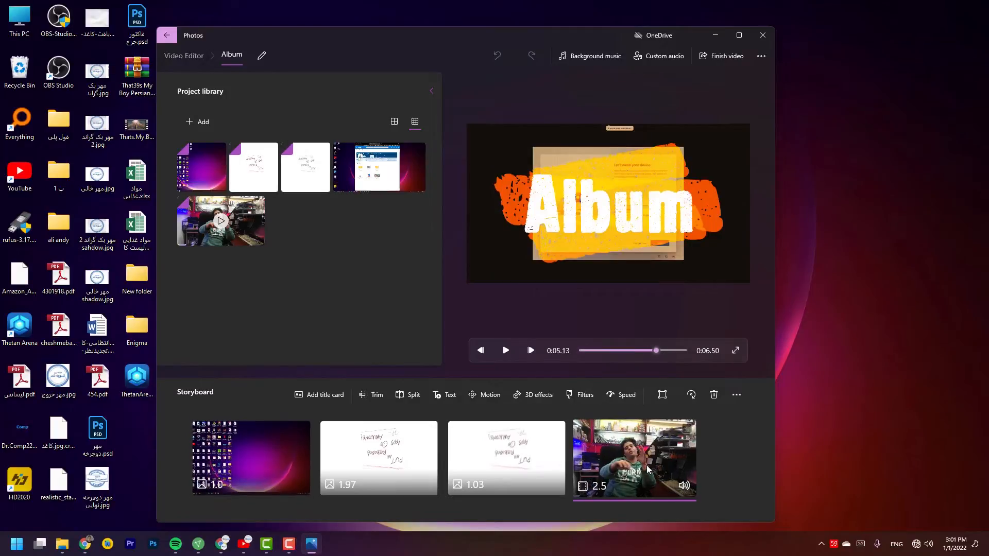
left_click(506, 351)
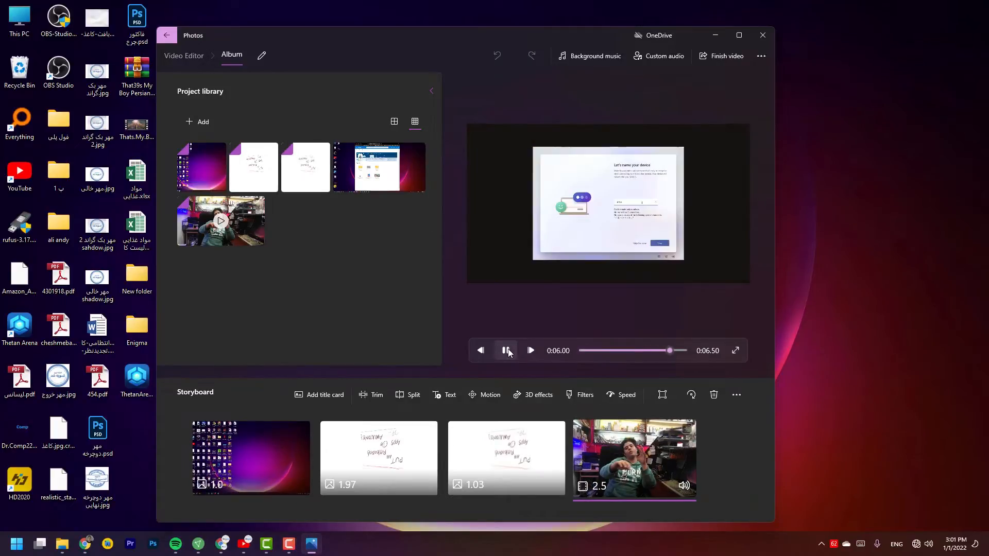
left_click(508, 352)
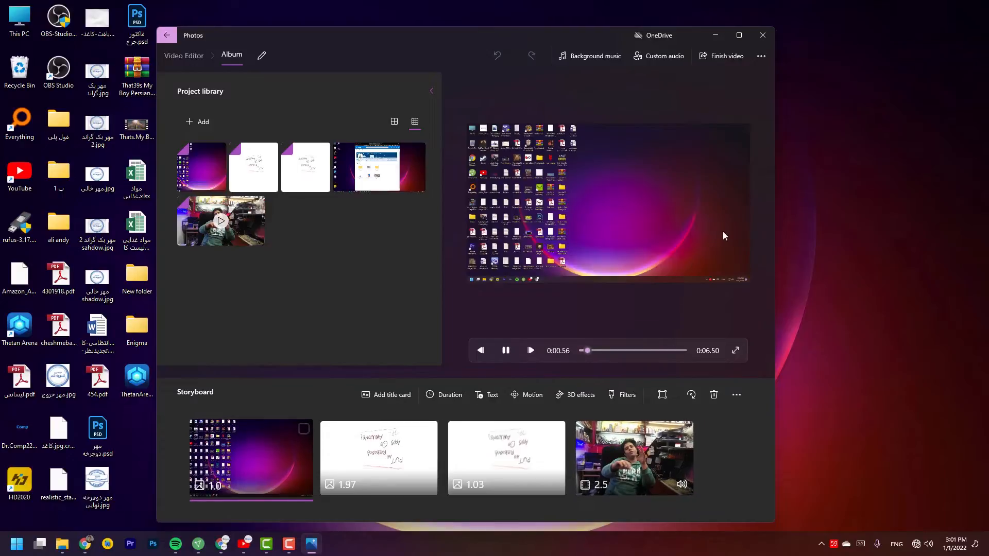
left_click(506, 352)
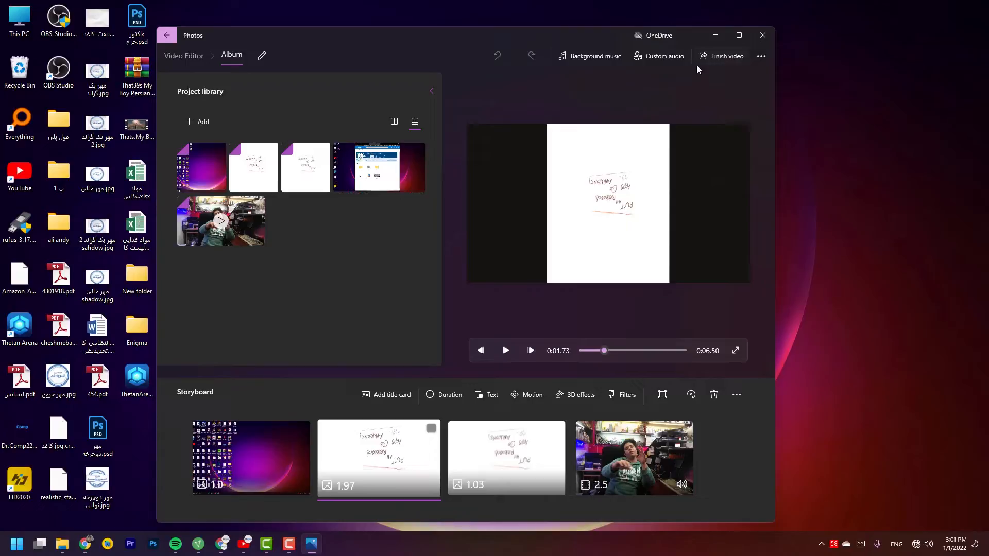
Check the video quality setting for finishing the video and cancel the export
left_click(710, 55)
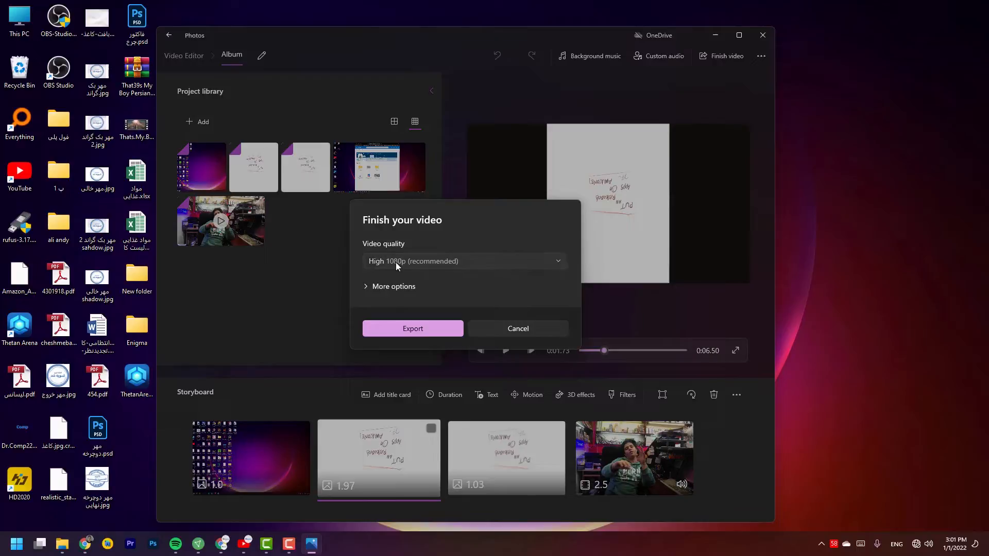
left_click(396, 261)
left_click(396, 262)
left_click(530, 329)
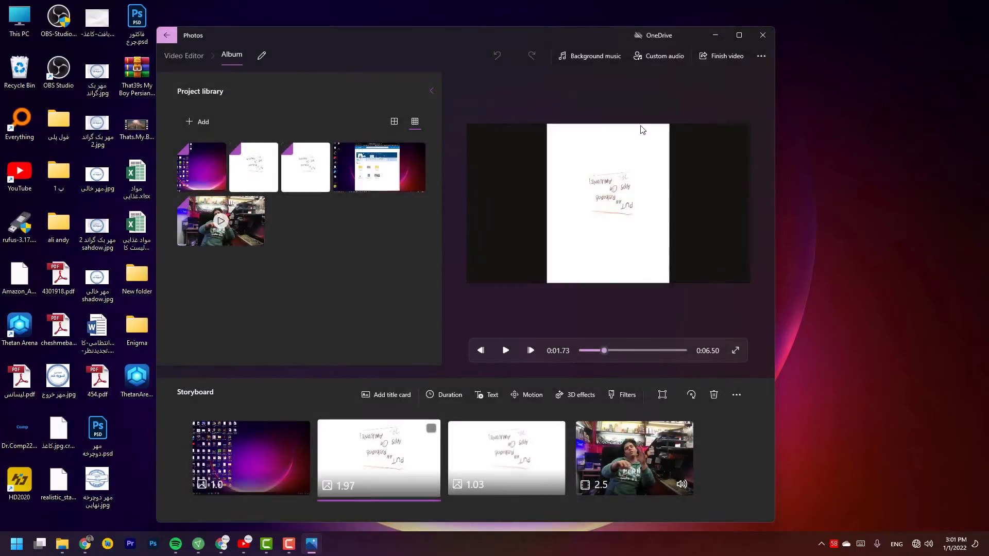
left_click(602, 51)
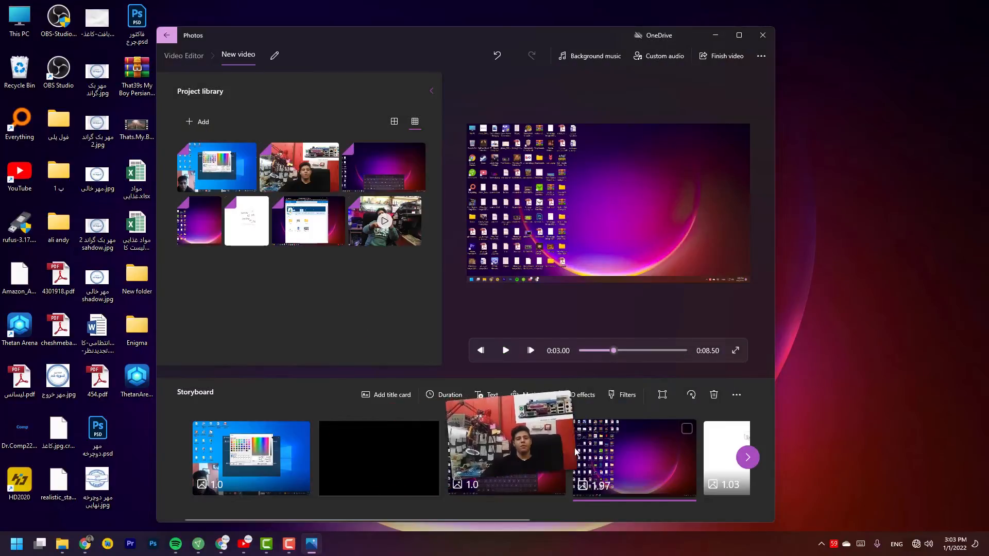
Move the portrait photo in the New video storyboard to fourth place, directly after the 1.97-second desktop photo
left_click_drag(512, 441, 592, 467)
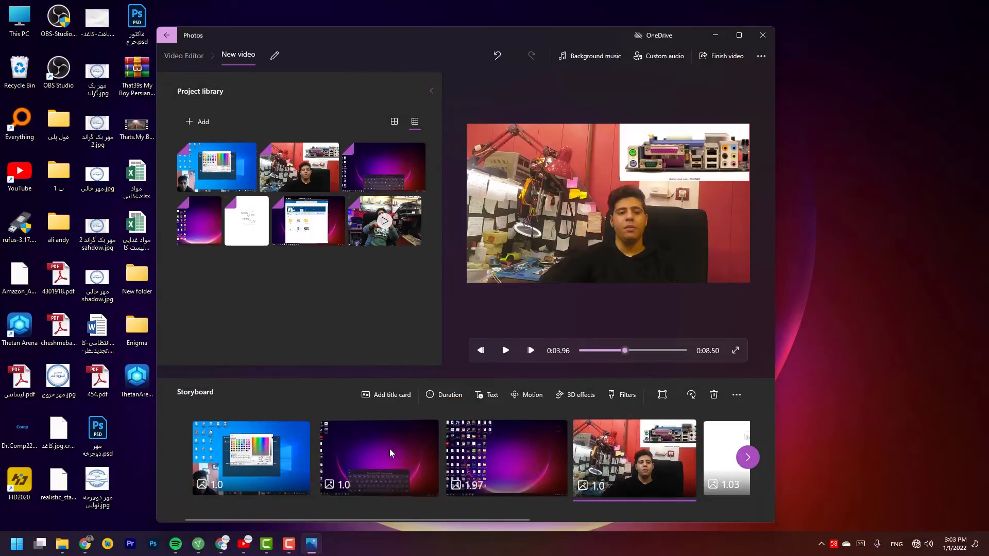
Move the desktop photo with the on-screen keyboard to fourth place in the storyboard, directly after the portrait photo
left_click_drag(390, 450, 642, 454)
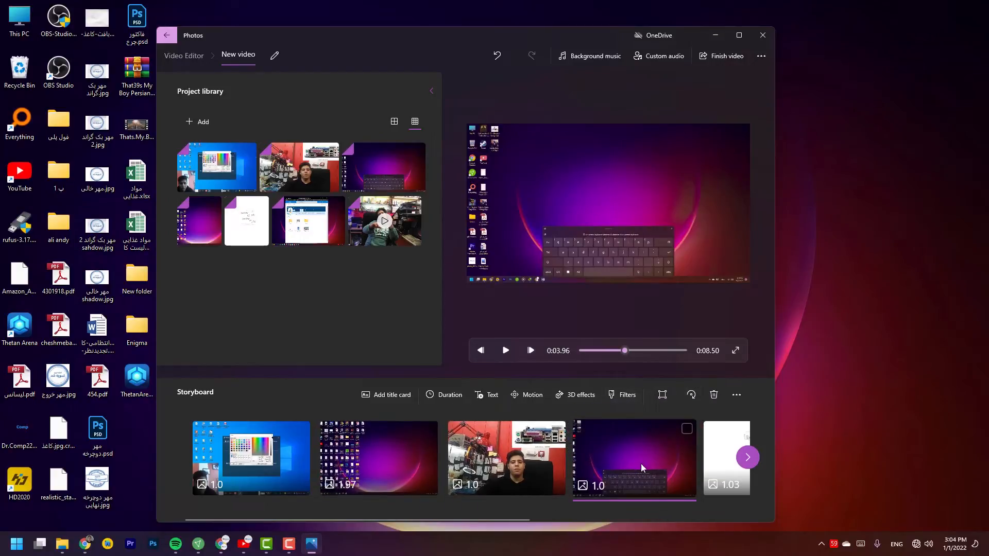
Apply the Pan left motion to the portrait photo in the storyboard and play the video from that photo
left_click(494, 451)
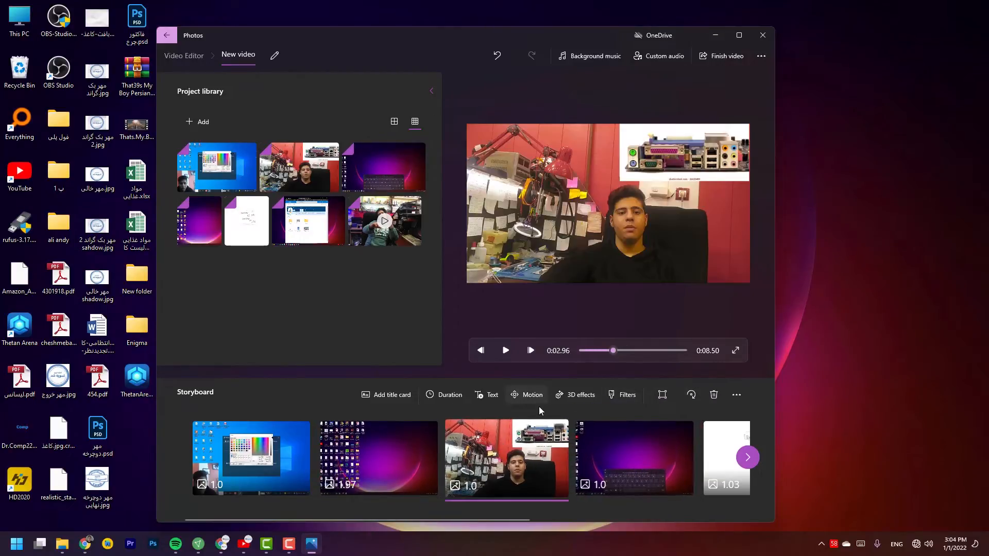
left_click(511, 397)
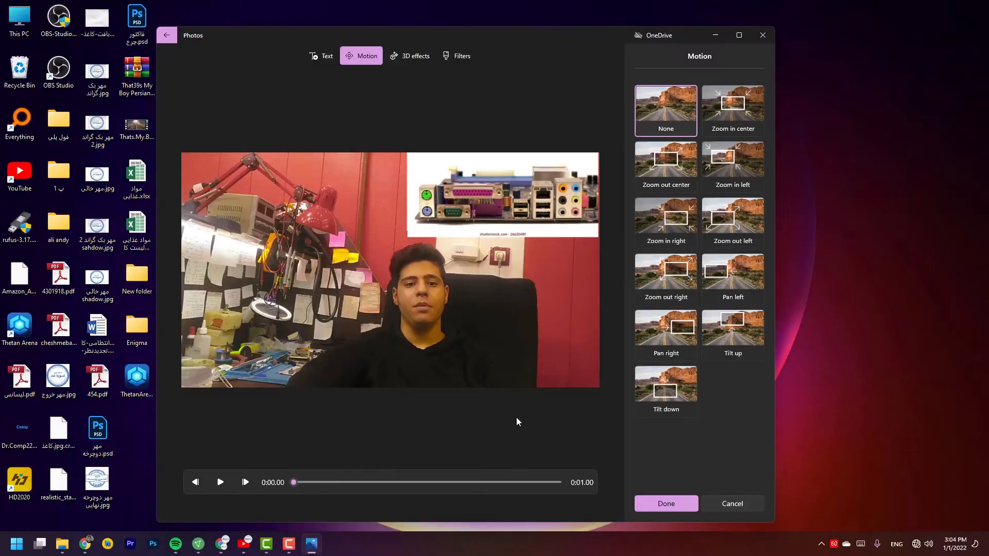
left_click(725, 277)
left_click(663, 501)
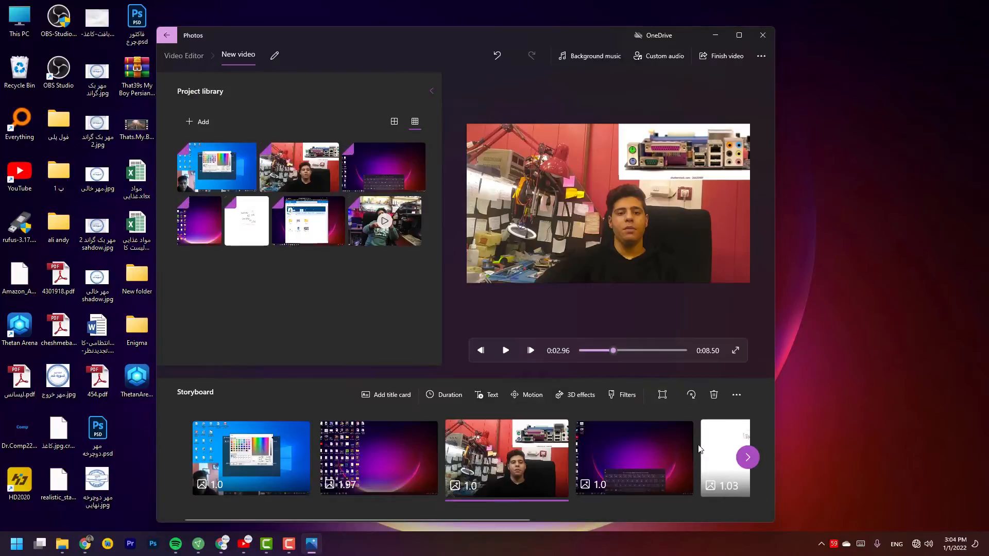
left_click(507, 354)
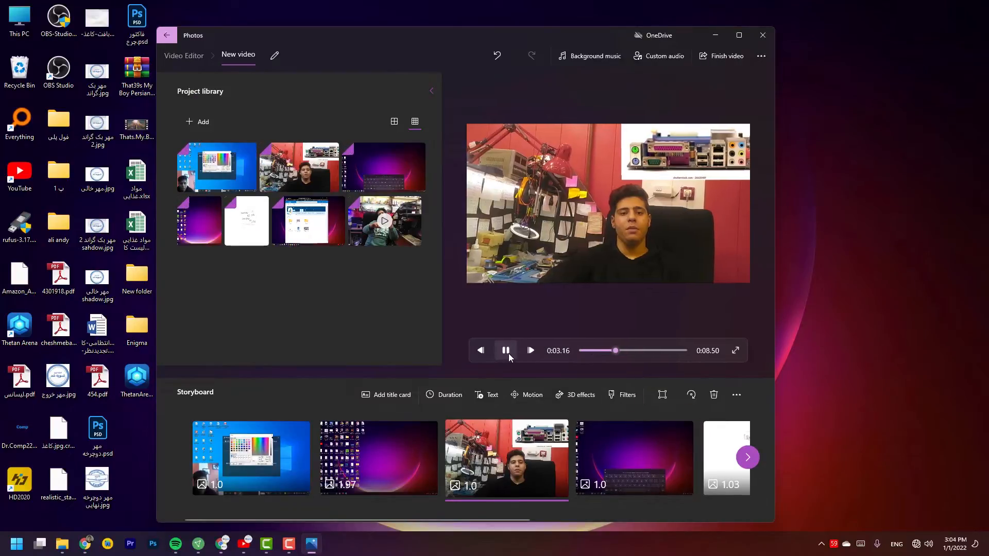
left_click(508, 355)
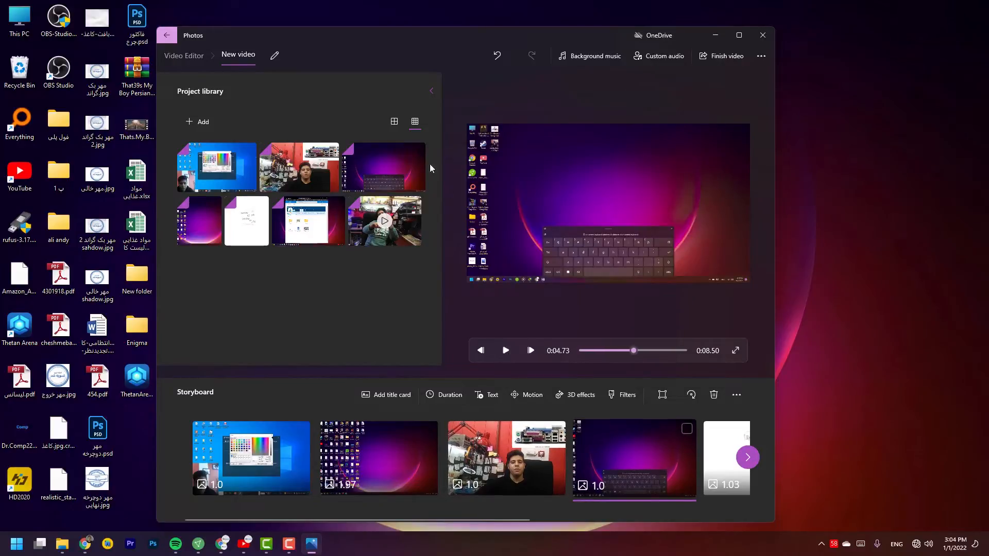
Check the project's aspect ratio options and examine the Photos settings from sources down to the app information
left_click(760, 57)
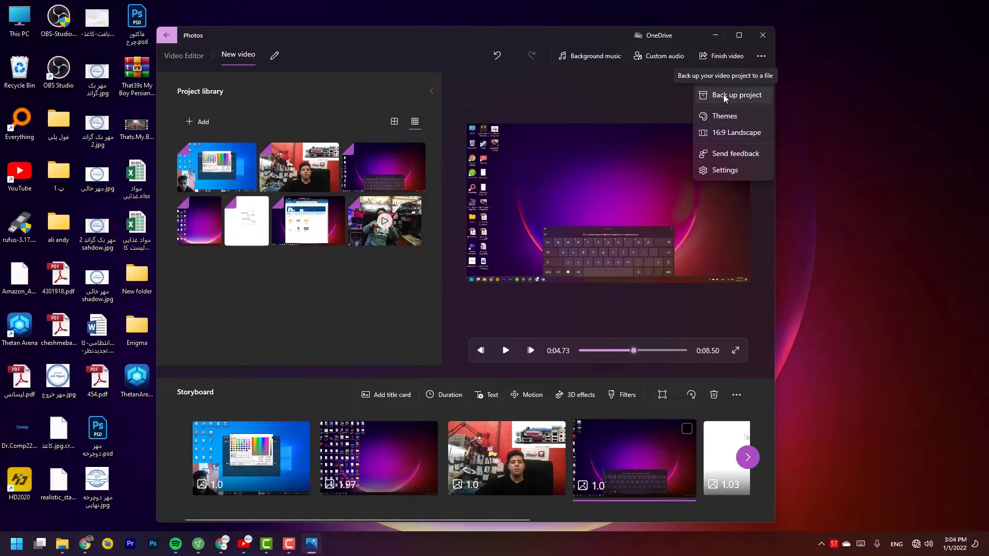
mouse_move(721, 134)
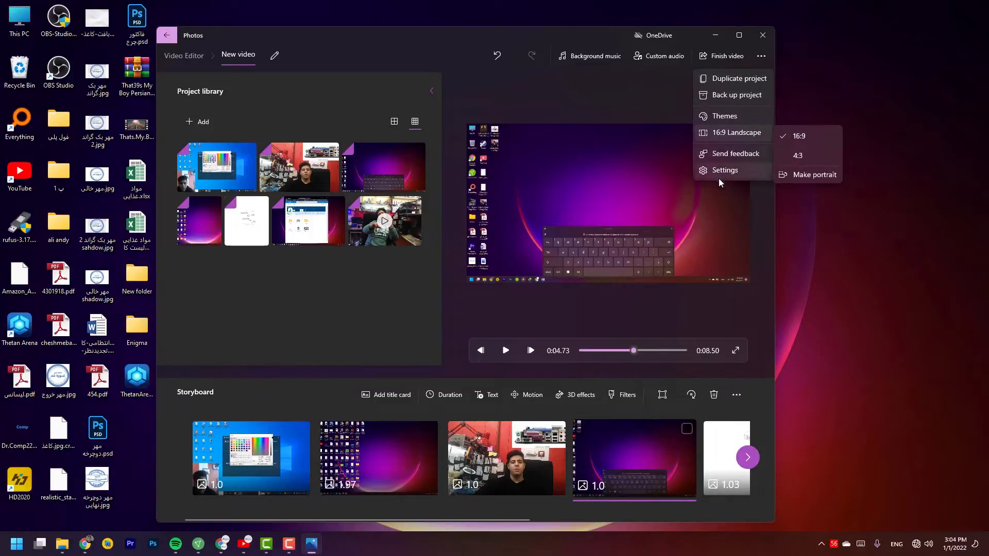
left_click(727, 211)
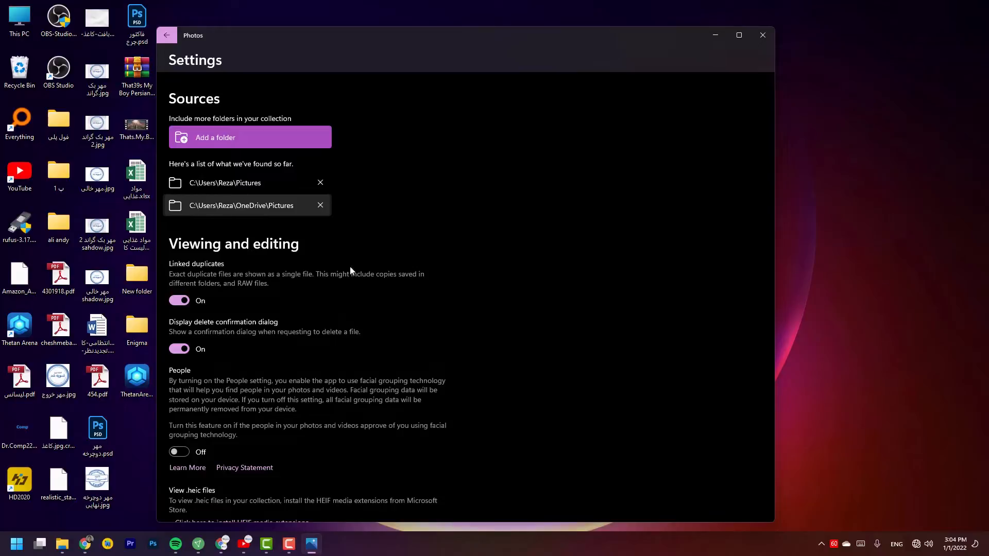
scroll(302, 308, "down", 3)
scroll(309, 310, "up", 2)
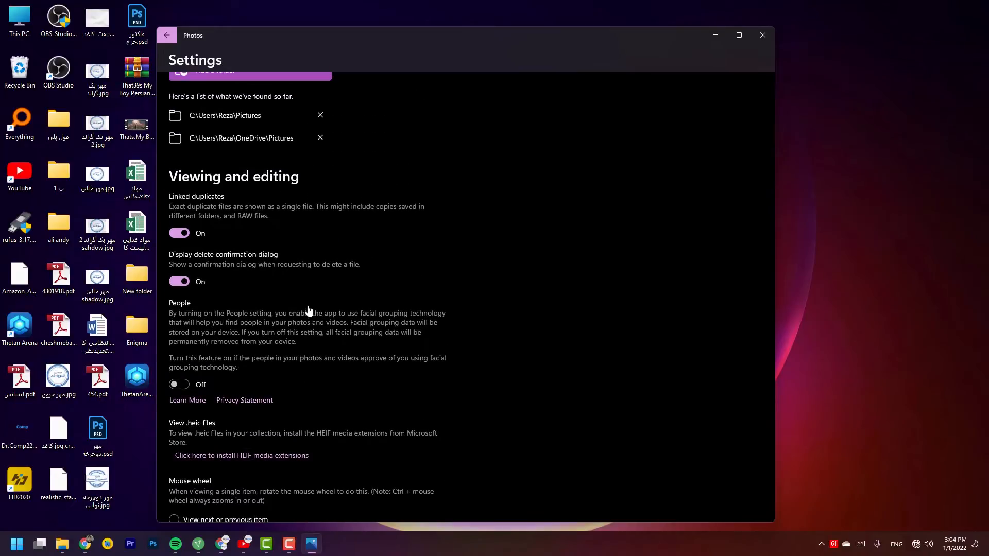
scroll(309, 309, "down", 8)
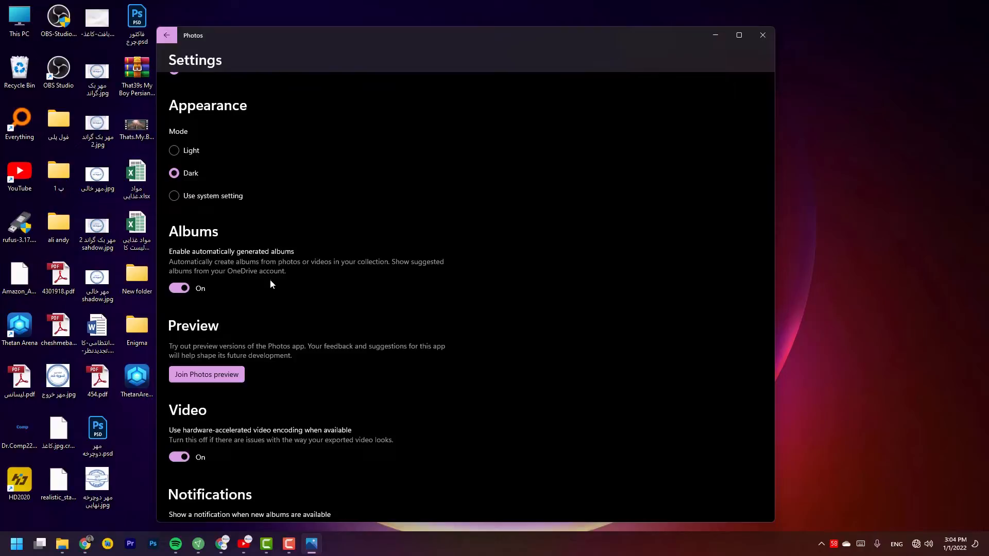
scroll(270, 284, "down", 3)
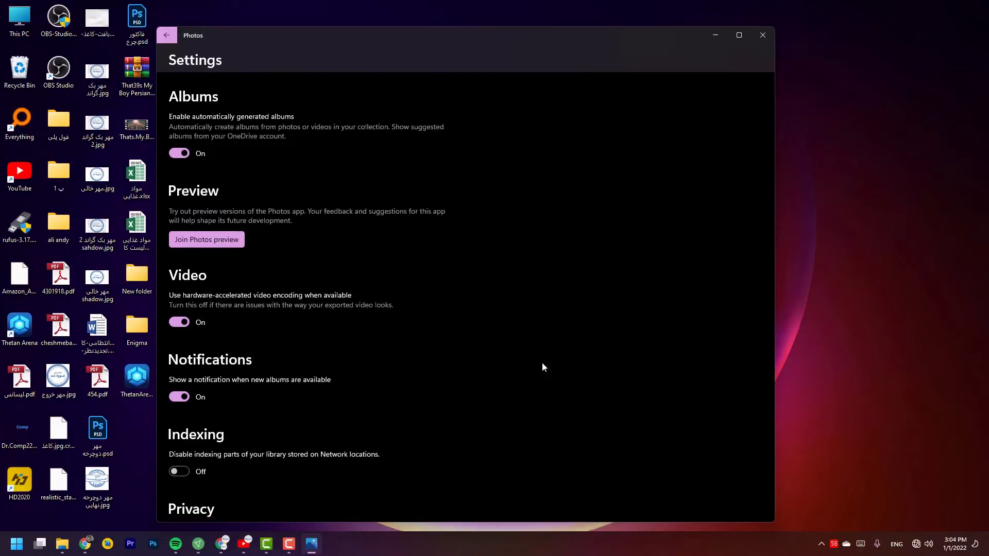
scroll(543, 367, "down", 4)
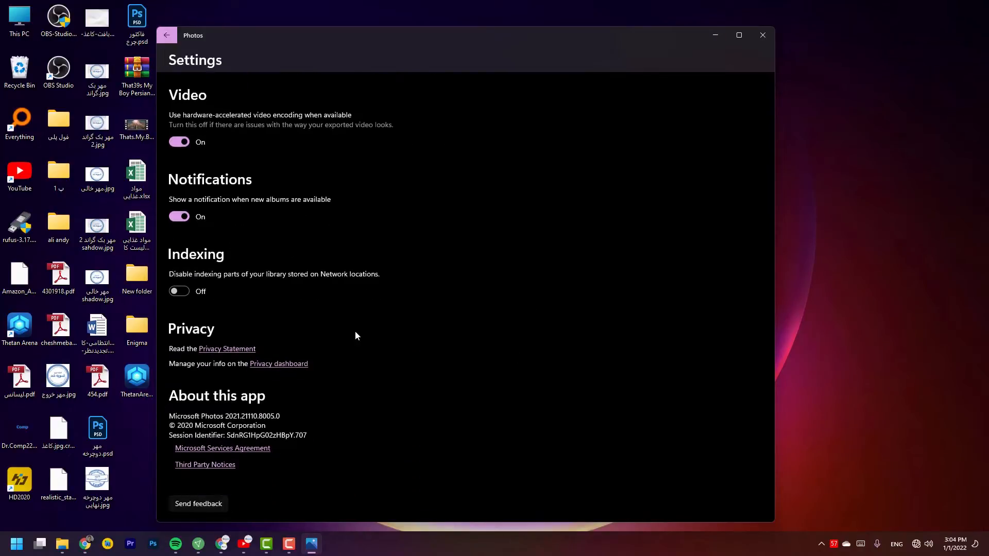
scroll(364, 295, "up", 15)
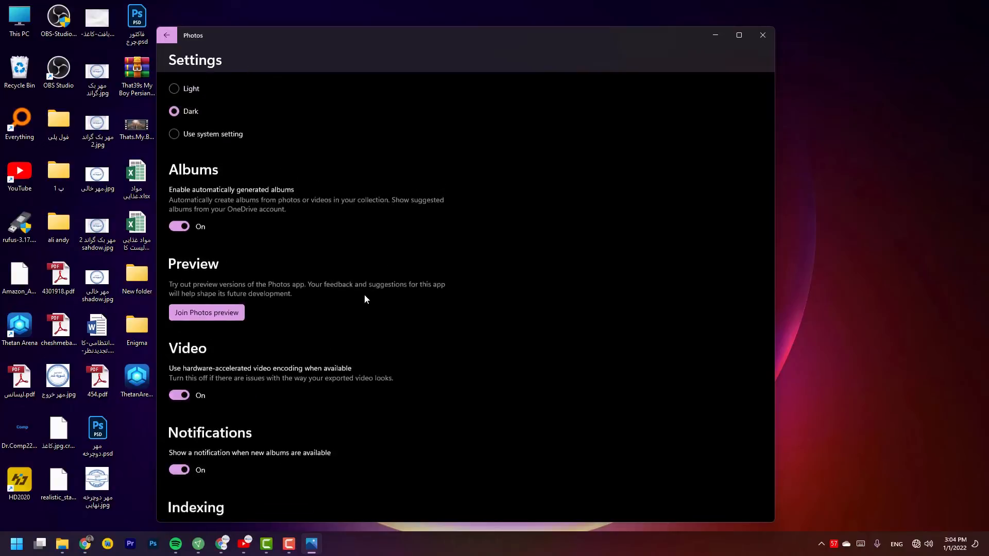
Return to the photo collection and check the actions offered in selection mode, leaving it without selecting anything
left_click(174, 34)
left_click(168, 37)
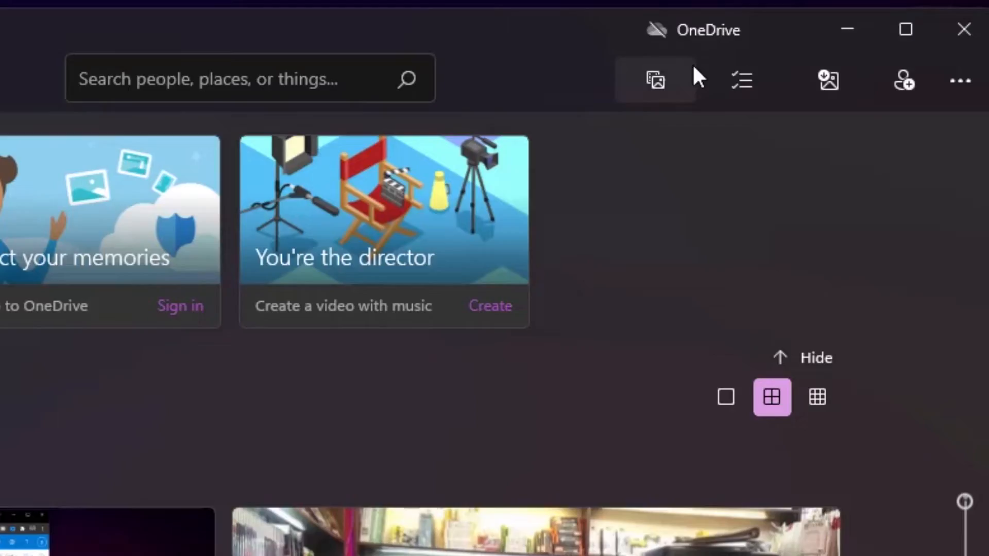
left_click(756, 75)
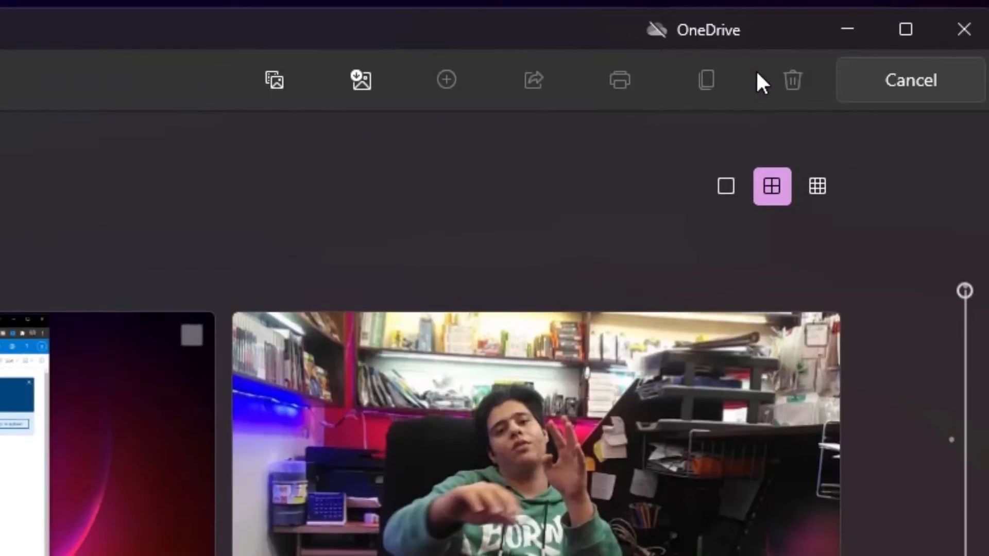
left_click(926, 81)
Start a new blank video project named "Re"
left_click(657, 77)
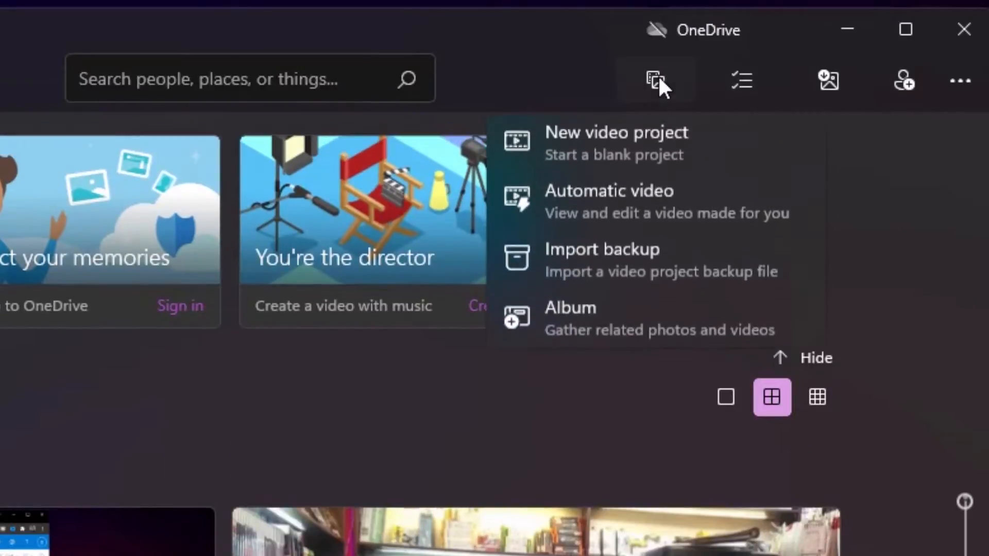
left_click(581, 153)
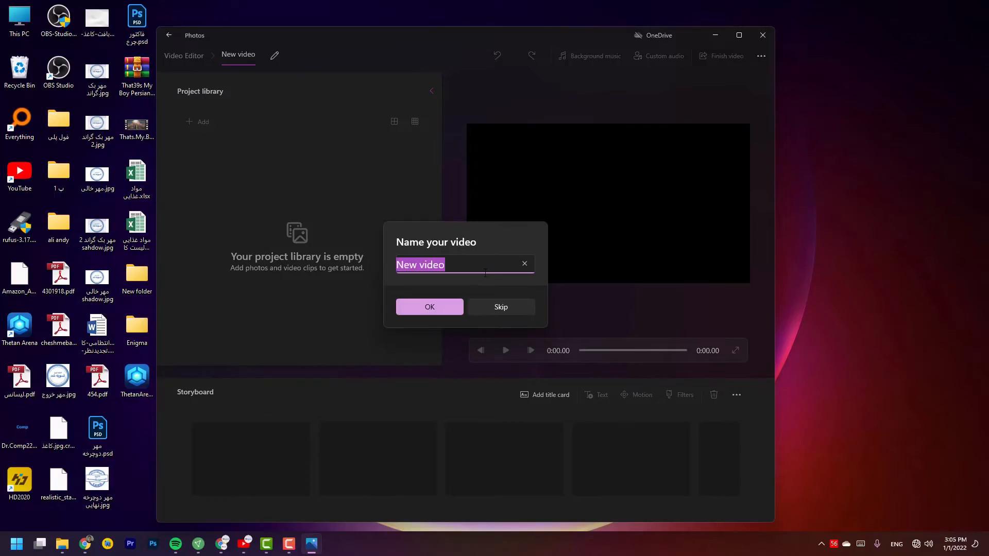
type("R")
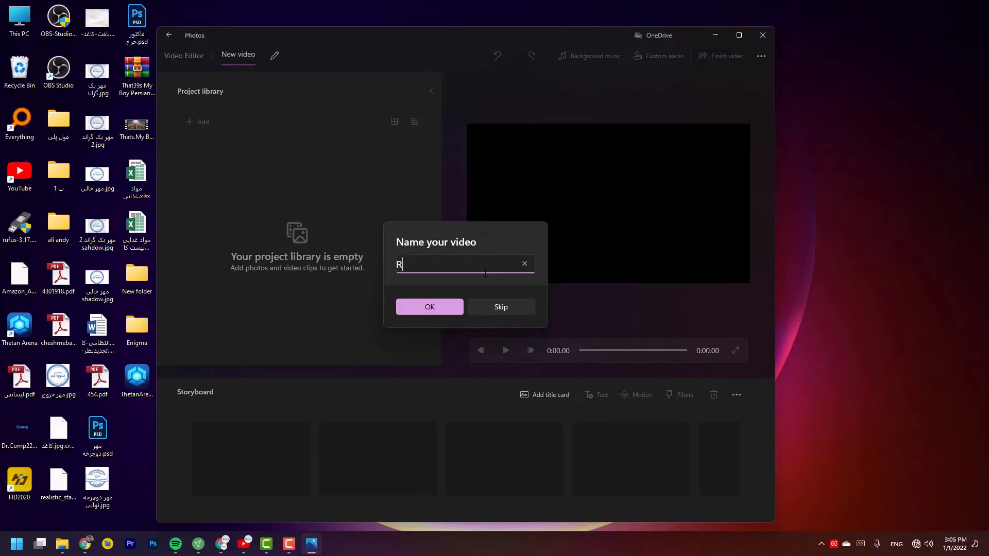
type("e")
key("Return")
Add the video "how to install windows 11 - Copy.mp4" from this PC to the project library
left_click(197, 123)
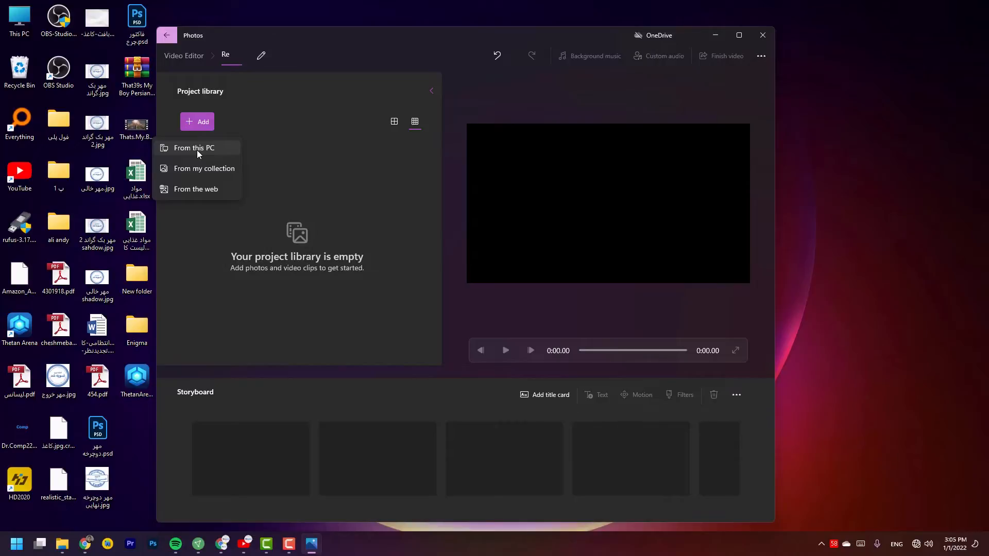
left_click(197, 149)
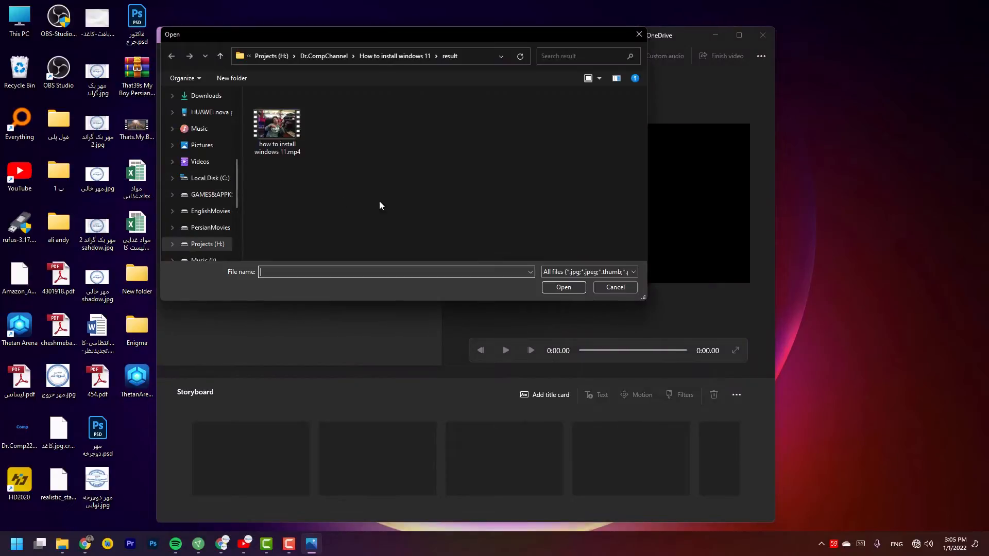
double_click(279, 126)
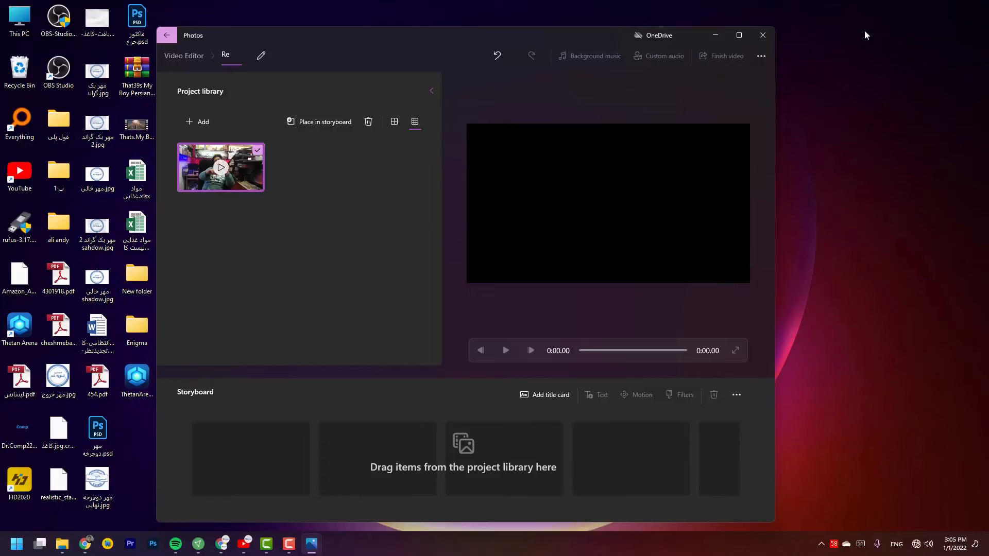
Select the imported Windows 11 clip in the project library and place it in the storyboard
left_click(316, 207)
left_click(235, 166)
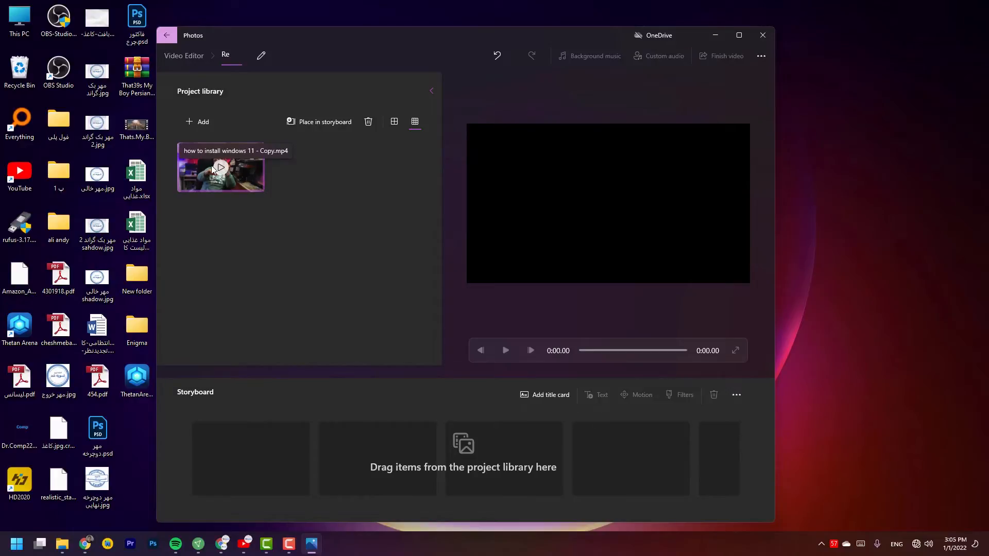
left_click_drag(211, 165, 258, 161)
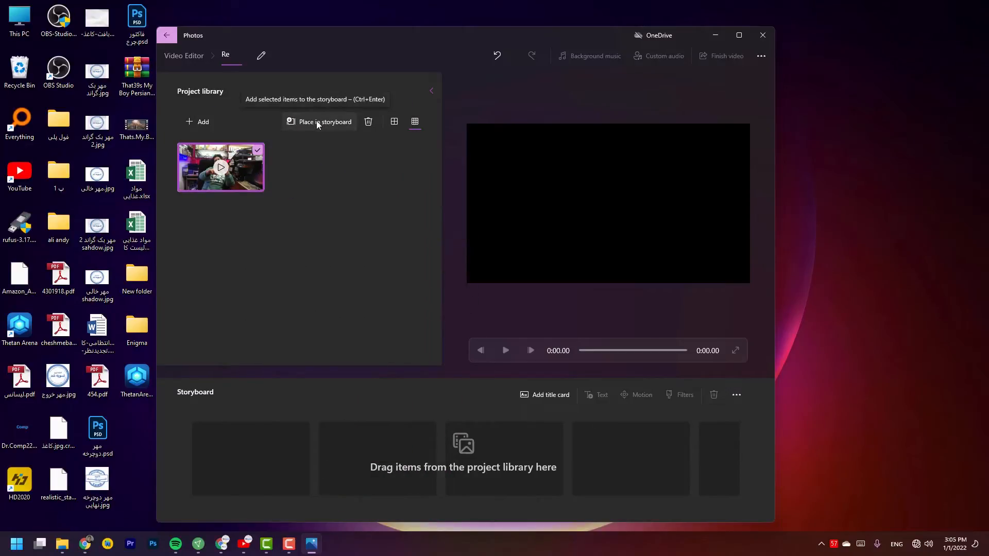
left_click(317, 121)
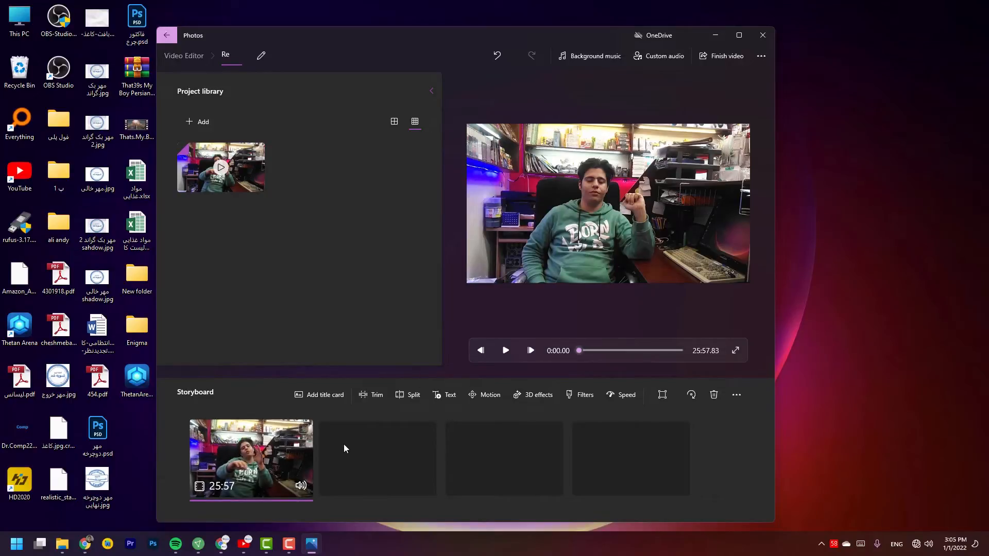
Add a title card before the video clip and give its text the Loved animated style
left_click(329, 397)
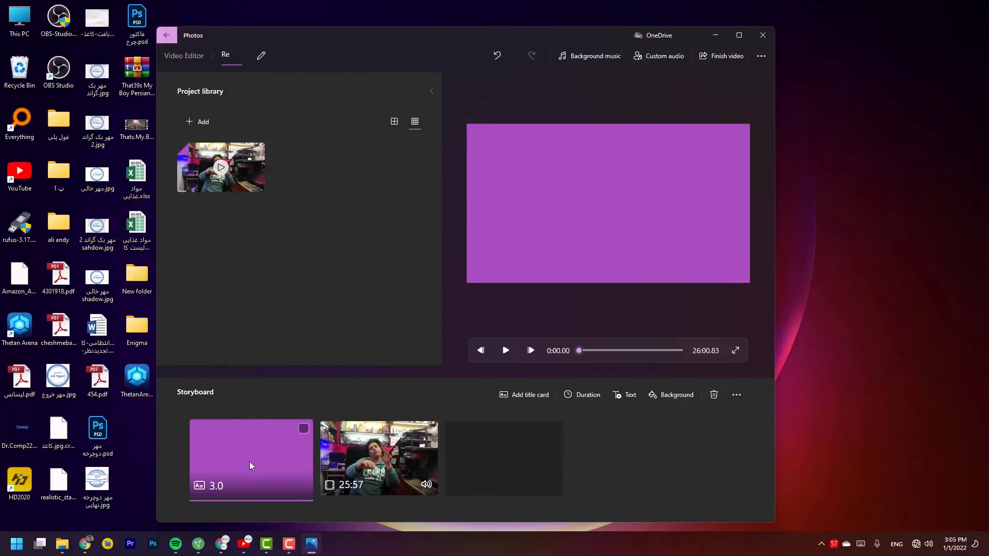
left_click(629, 395)
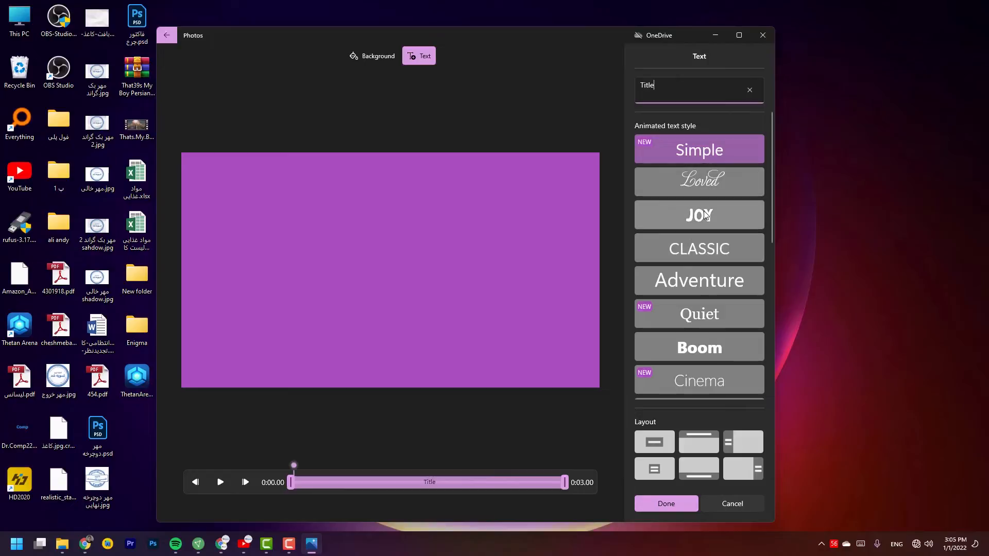
left_click(722, 179)
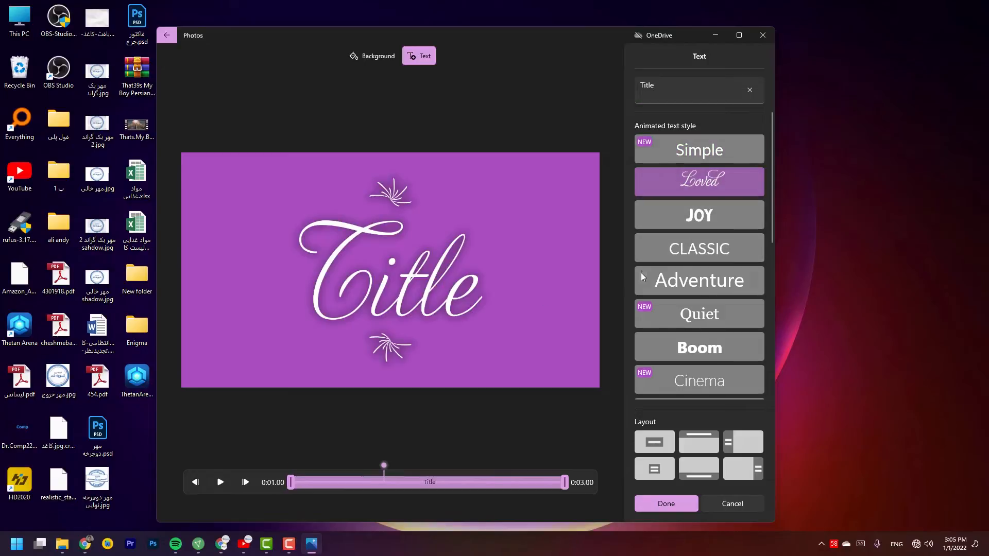
Replace the title card's text with "How to install windows 11"
double_click(690, 86)
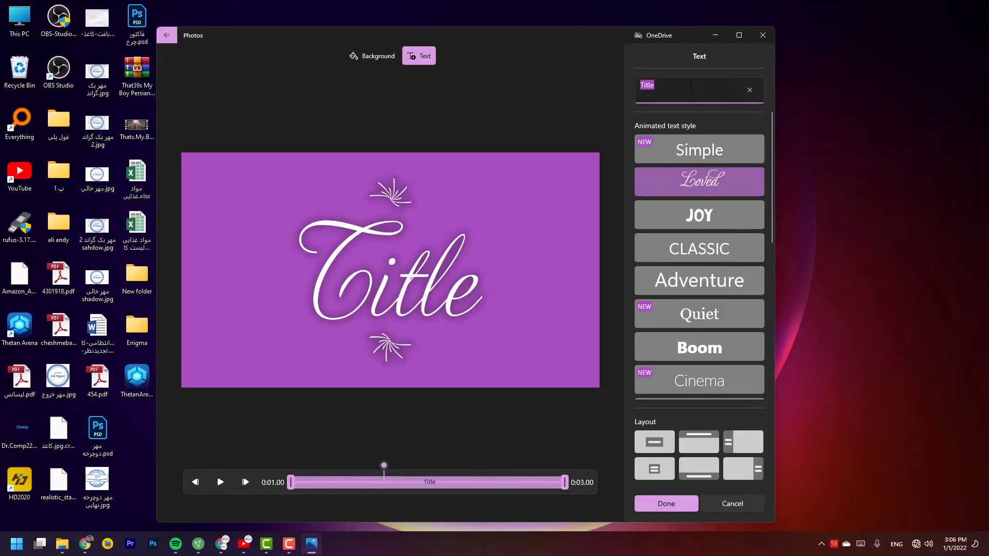
type("How to ")
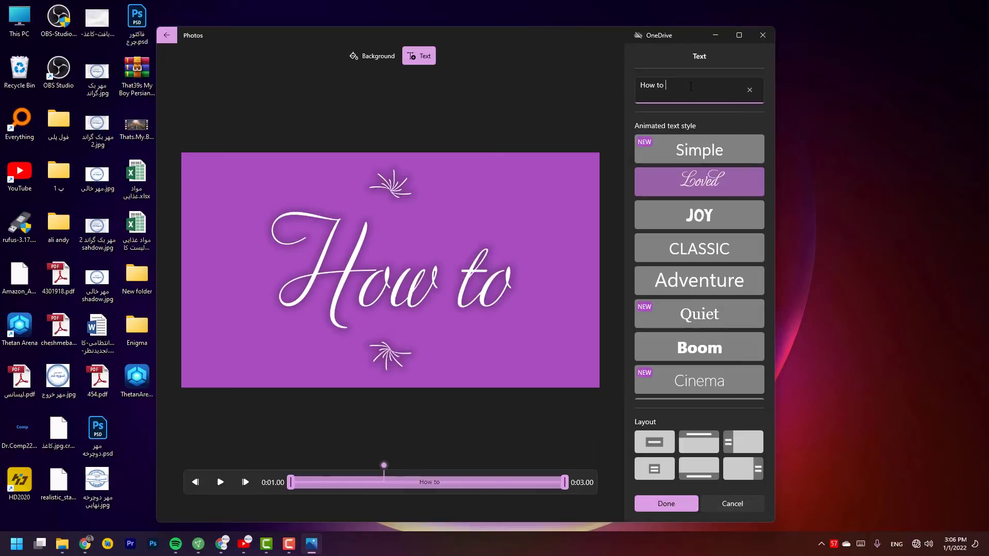
type("inst")
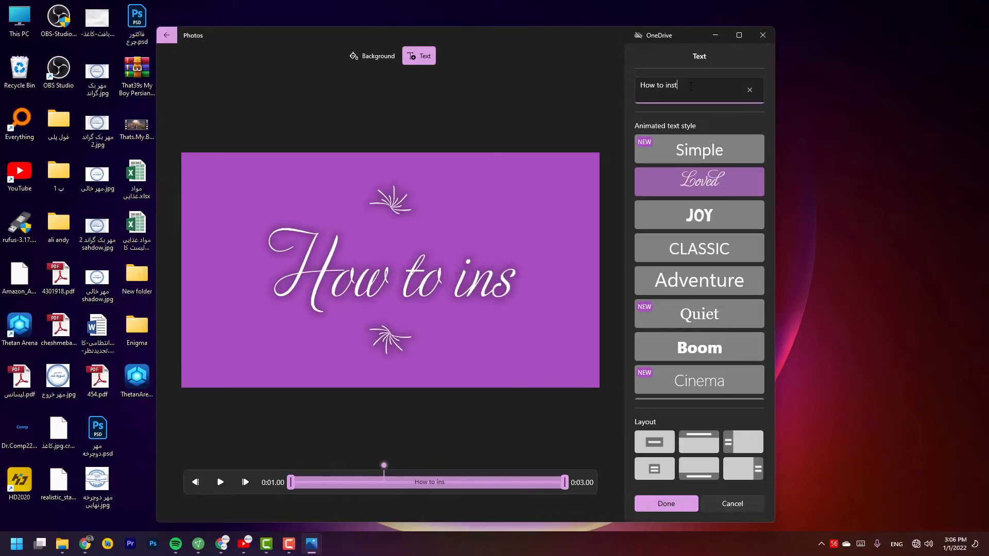
type("all w")
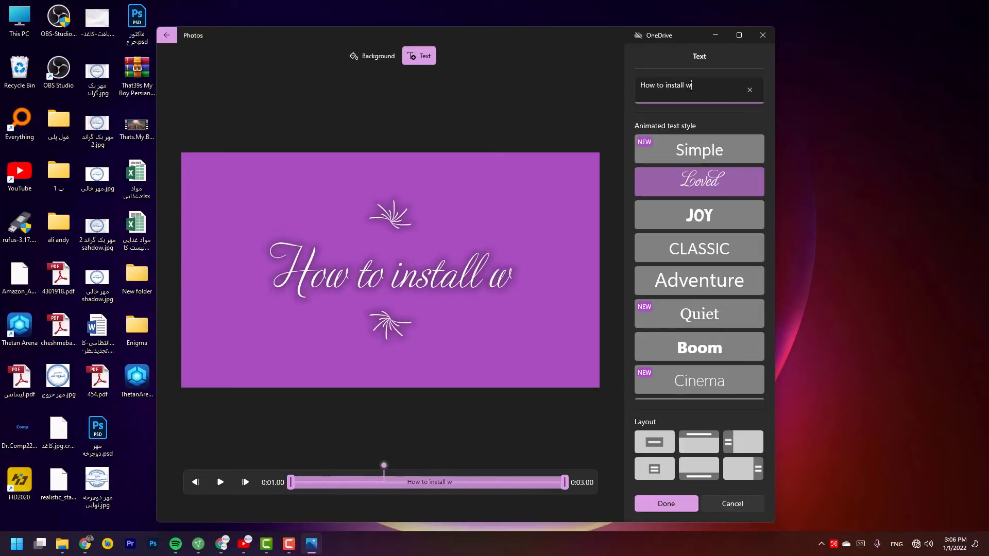
type("indows ")
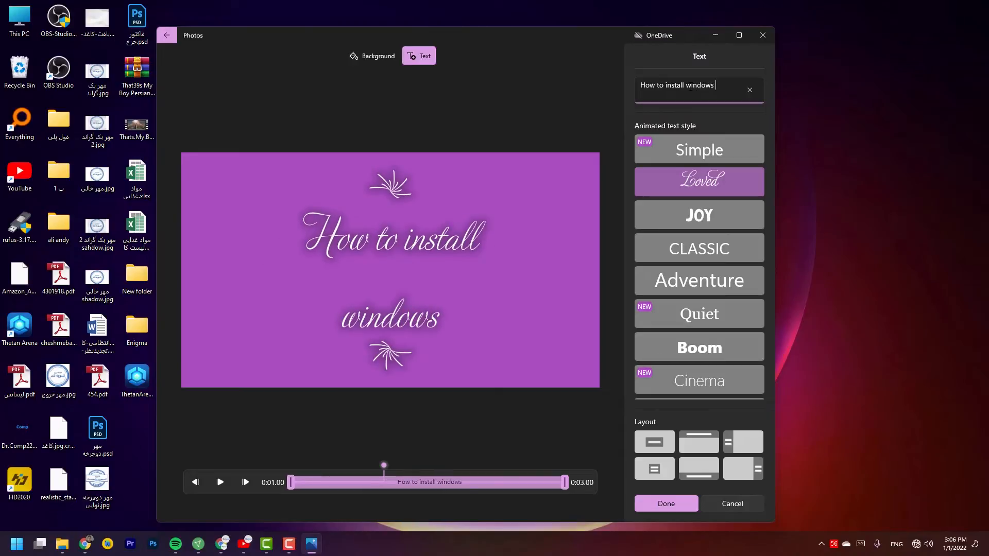
type("11")
Try the Simple text style, switch the title to the Joy style and choose the layout with text along the left edge
left_click(722, 144)
left_click(715, 215)
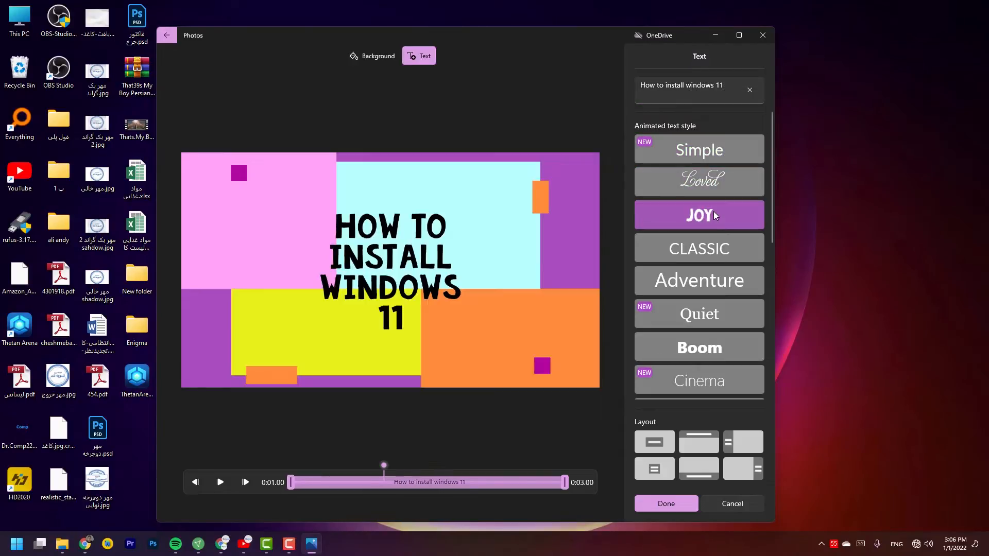
left_click(739, 442)
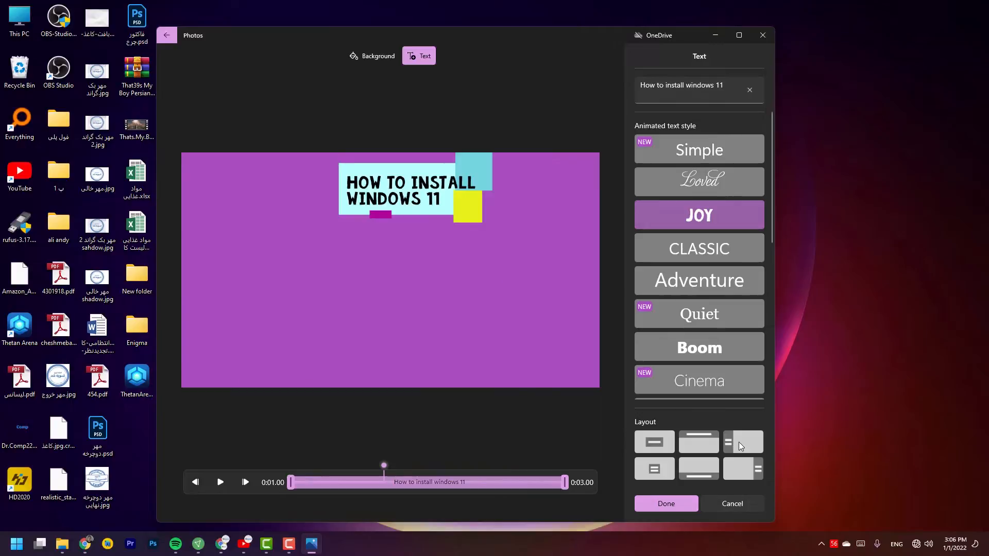
Compare other layouts for the Joy title and choose the one with the text centred across the full card
left_click(700, 459)
left_click(671, 459)
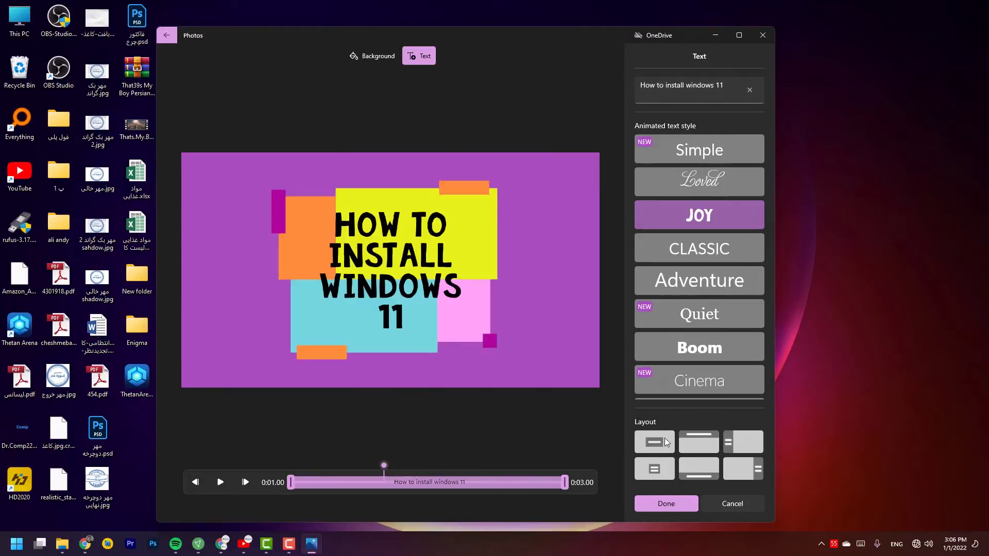
left_click(664, 441)
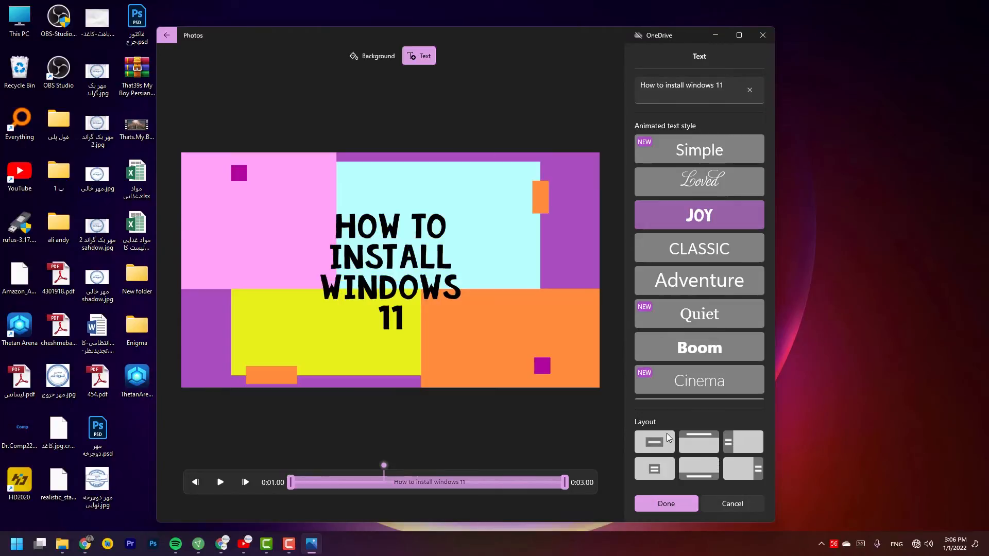
Try the Classic, Adventure, Quiet, Boom and Loved text styles, return the title to Joy and save the text changes
left_click(713, 256)
left_click(710, 280)
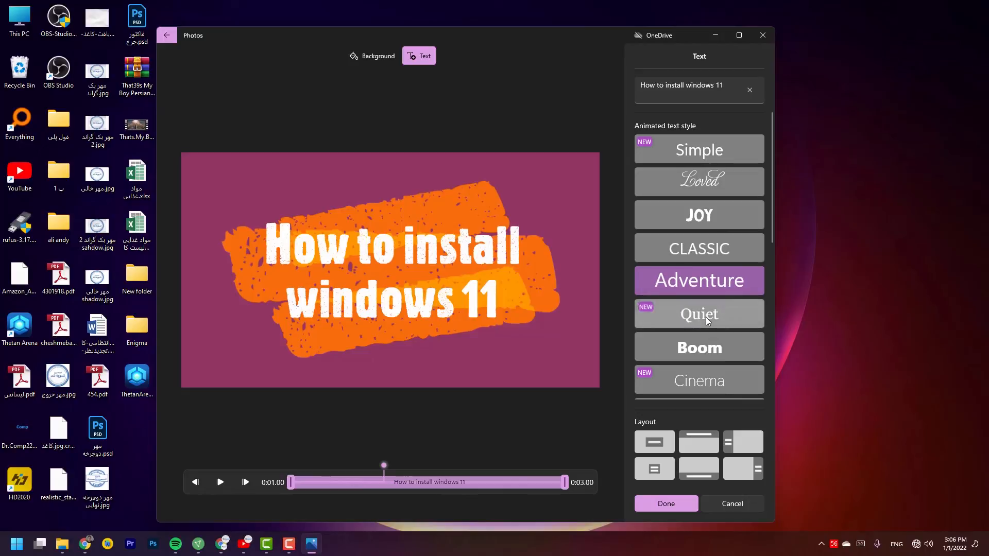
left_click(708, 319)
left_click(703, 344)
left_click(725, 191)
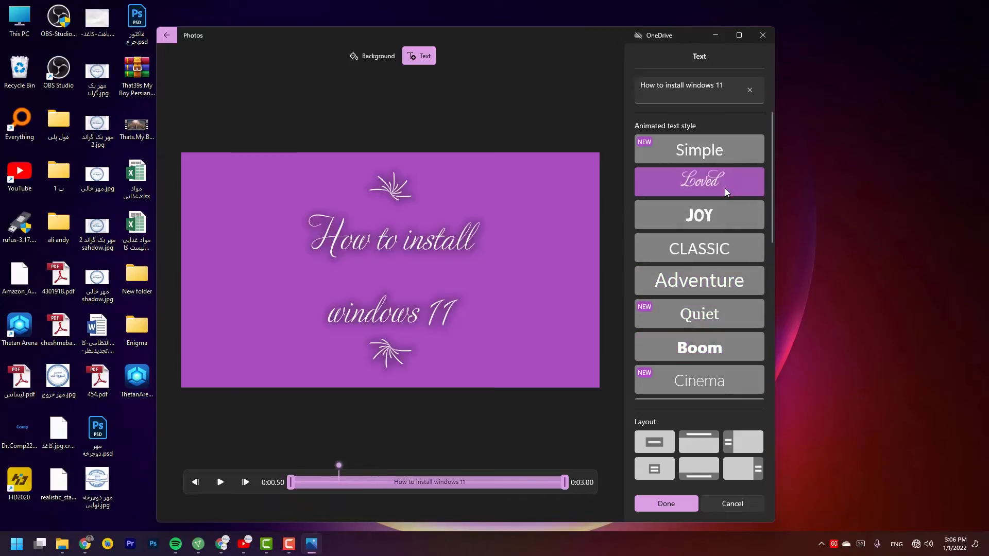
left_click(714, 212)
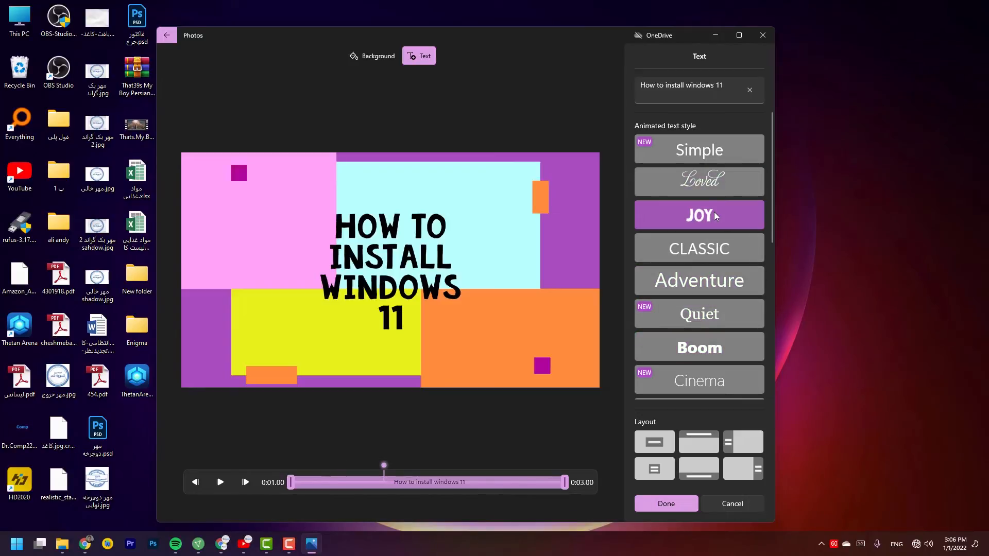
left_click(660, 504)
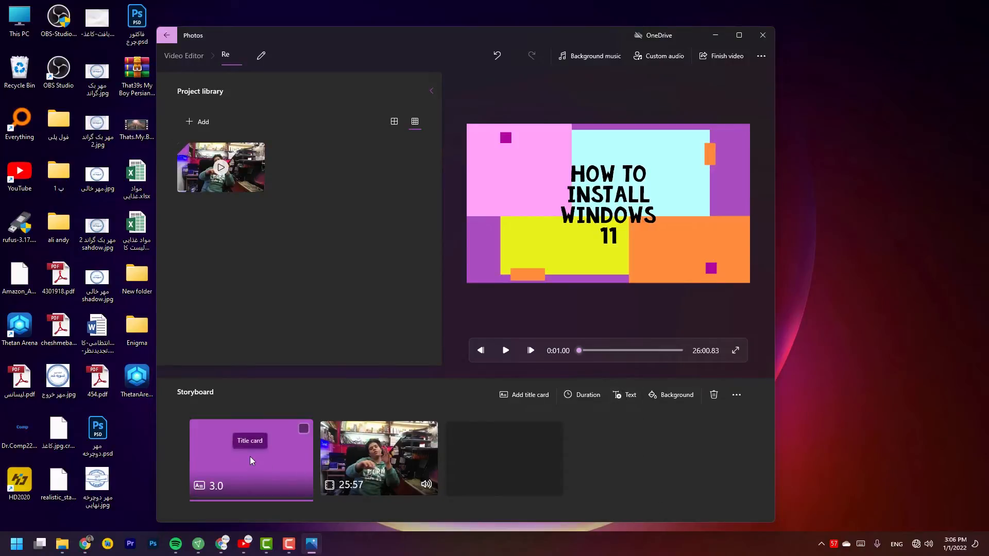
Try yellow gold and light peach as the title card's background, and apply white
left_click(675, 395)
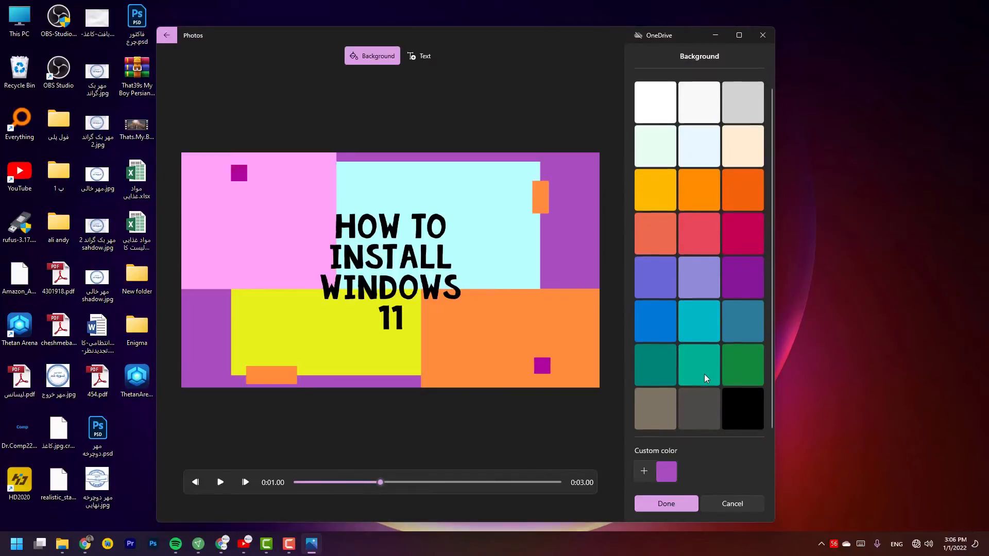
left_click(666, 181)
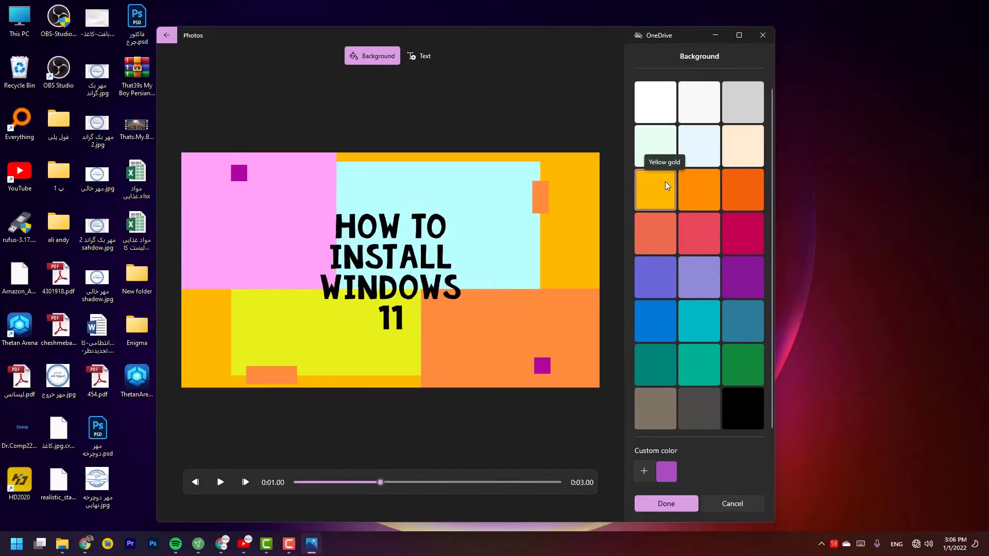
left_click(750, 149)
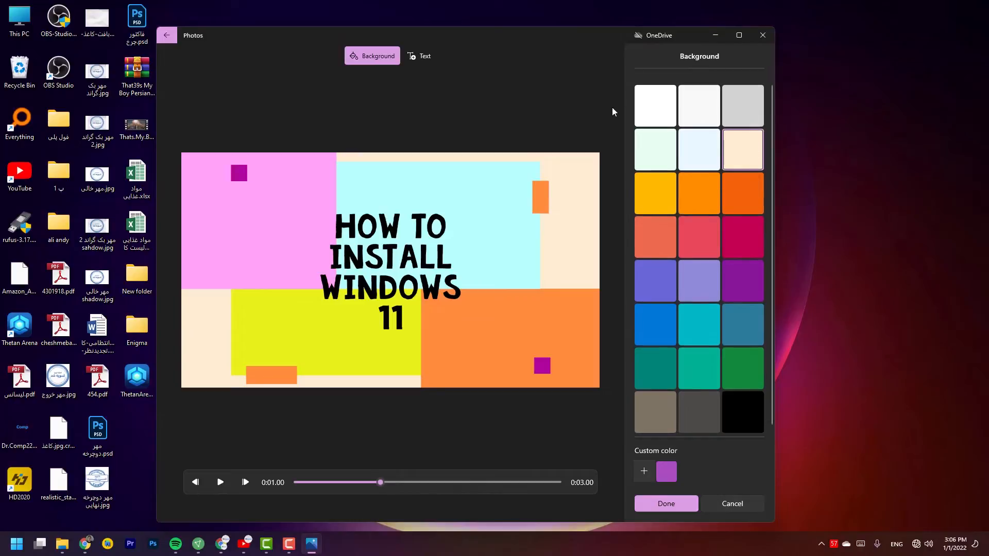
left_click(653, 111)
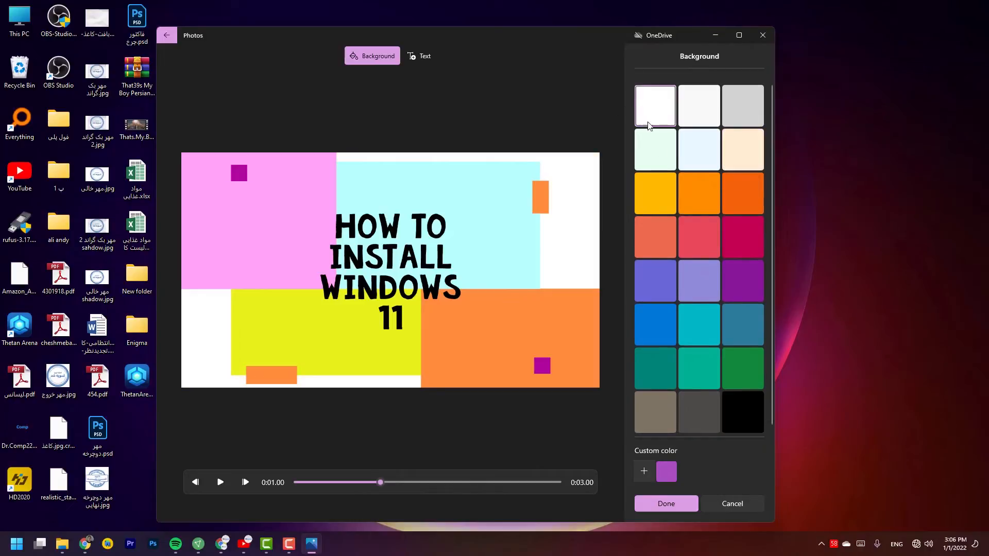
left_click(664, 504)
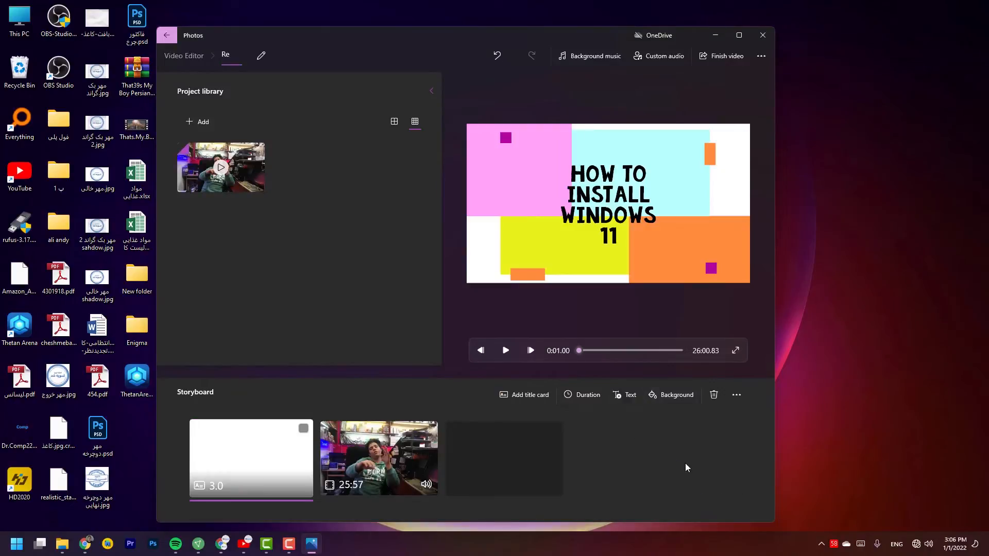
Add a custom orange colour to the palette and use it as the title card's background
left_click(674, 397)
left_click(644, 471)
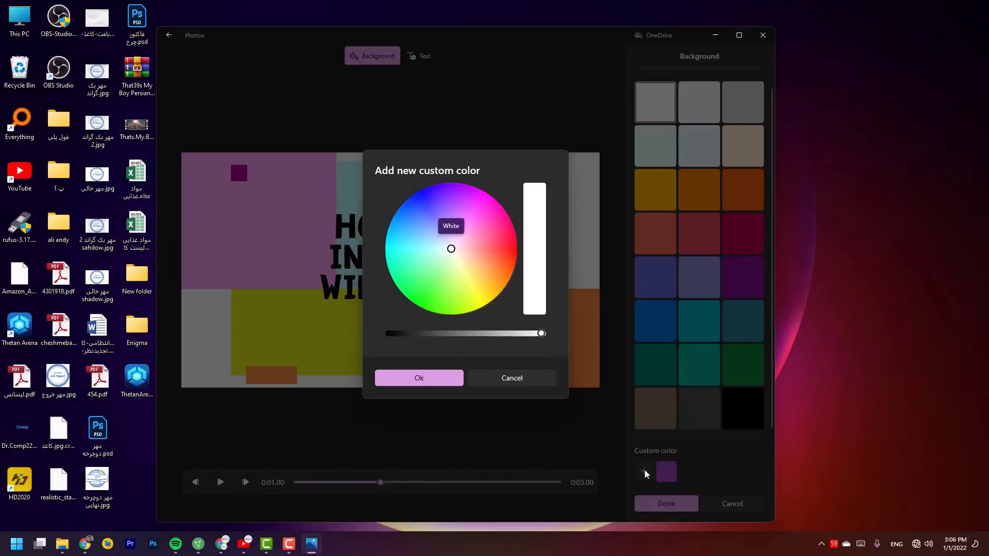
left_click_drag(483, 232, 505, 278)
left_click(434, 380)
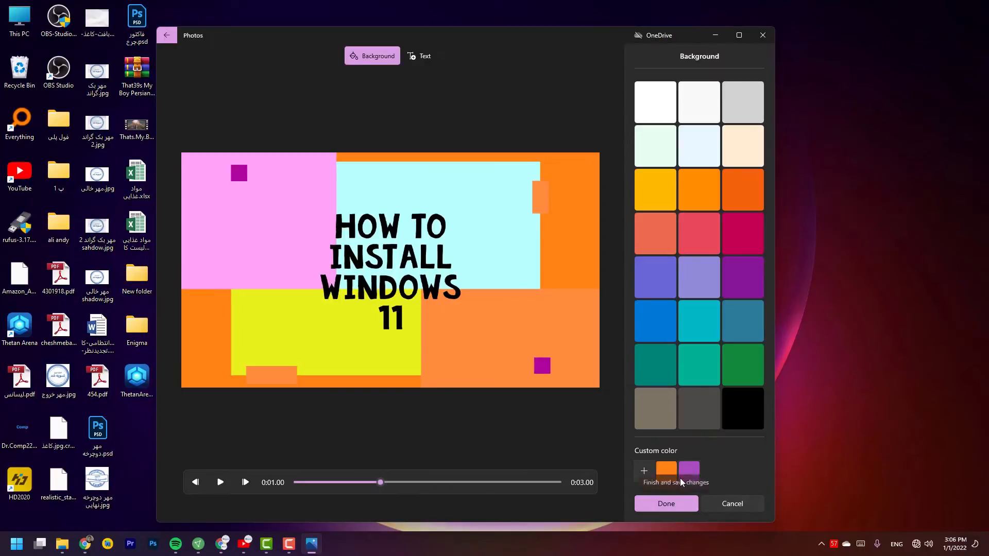
Try the purple and taupe swatches, and apply dark gray as the title card's background
left_click(747, 274)
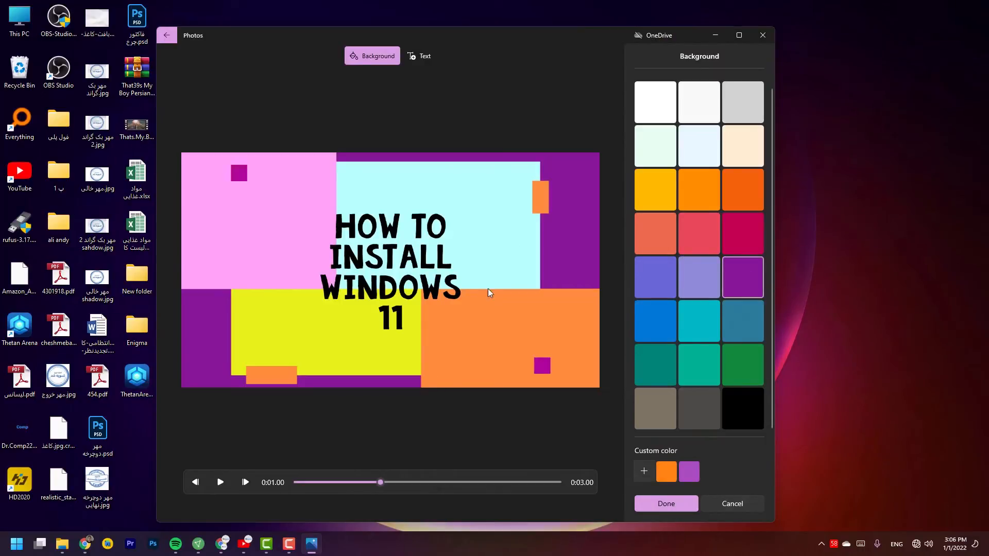
left_click(672, 406)
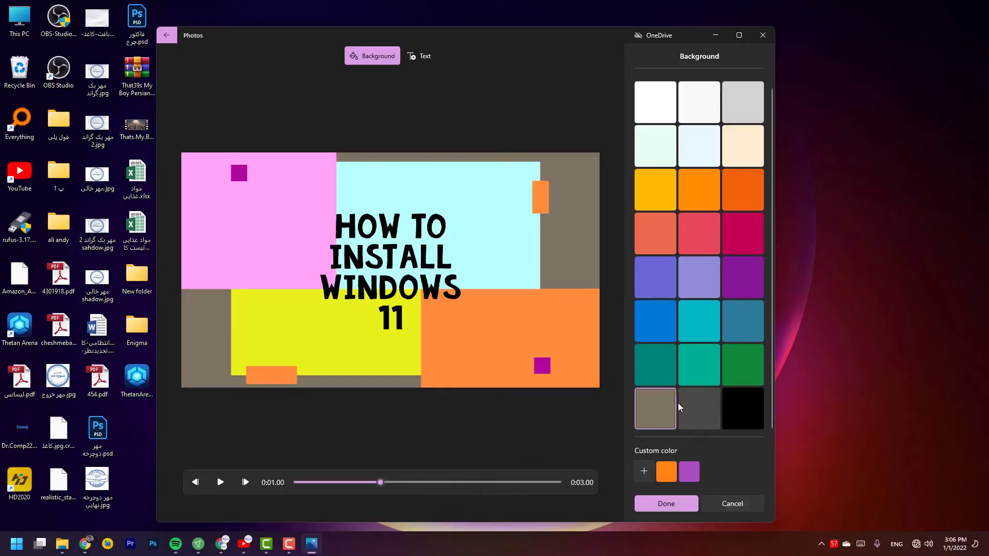
left_click(703, 413)
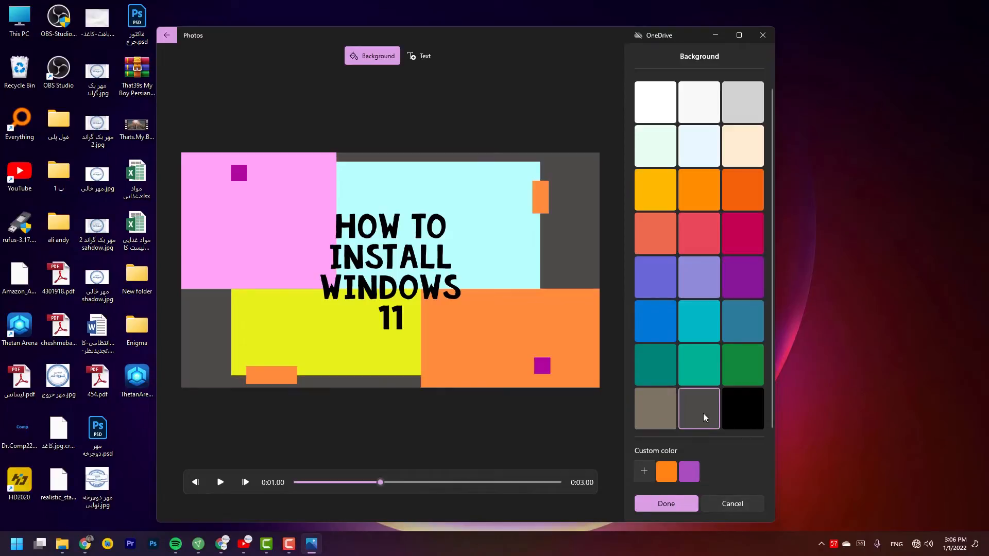
left_click(662, 504)
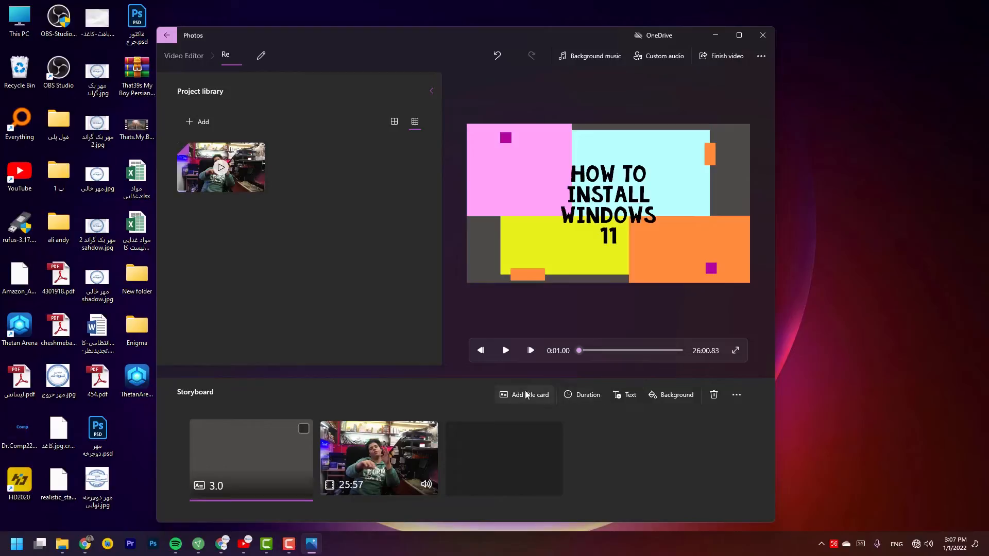
Trim the video clip in the storyboard to the section from 6:02.70 to 8:26.80
left_click(373, 455)
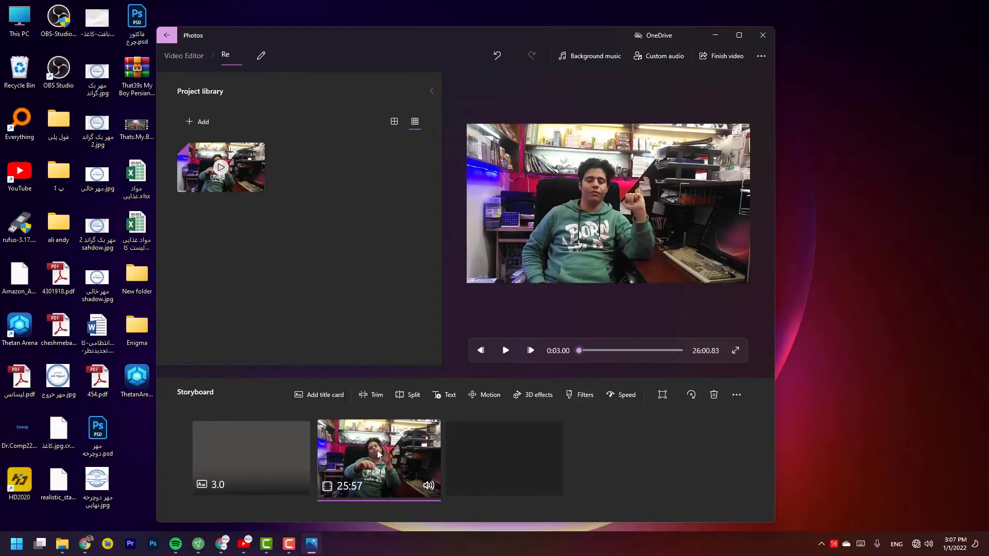
left_click(372, 396)
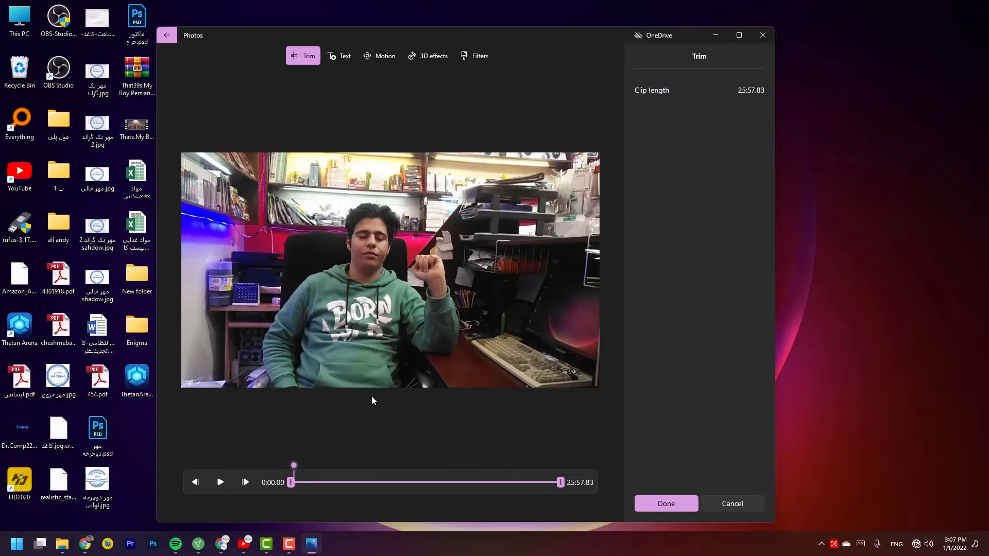
left_click_drag(291, 481, 339, 489)
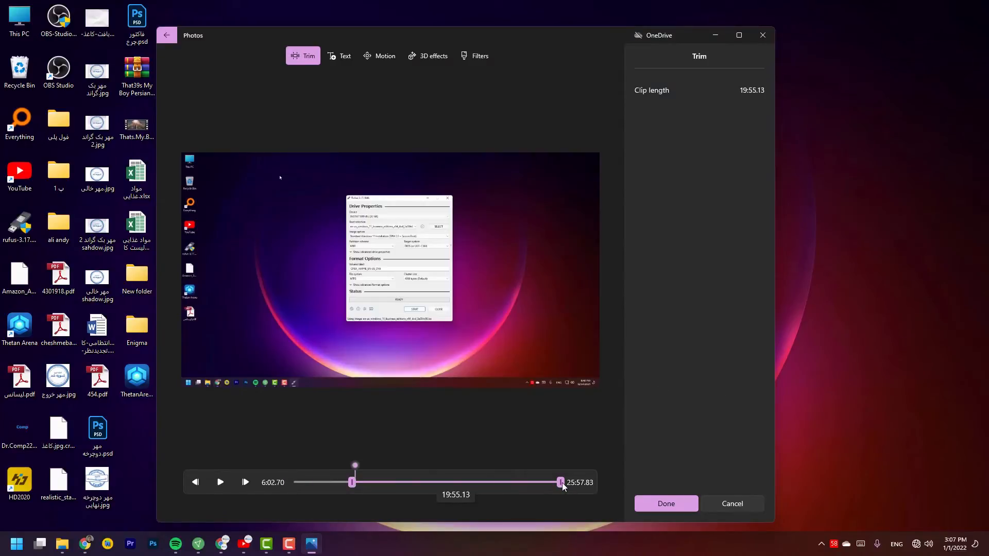
left_click_drag(560, 482, 384, 482)
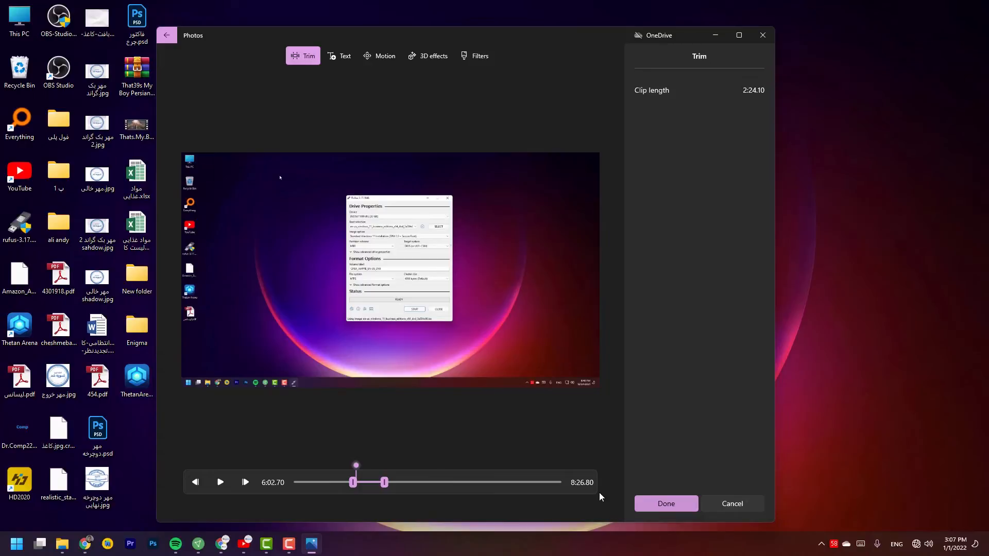
left_click(670, 504)
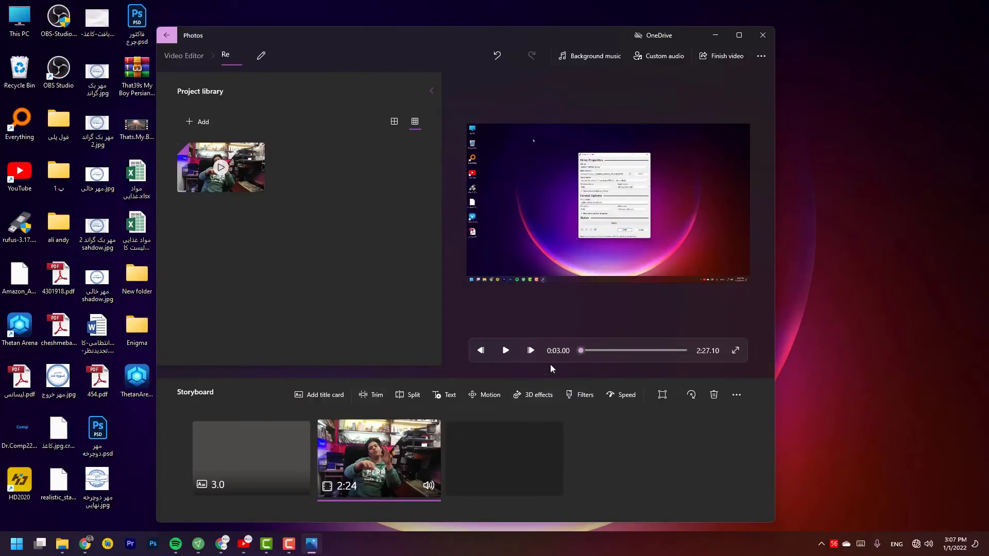
Play the project preview and move the playback position to about 2:09
left_click(506, 351)
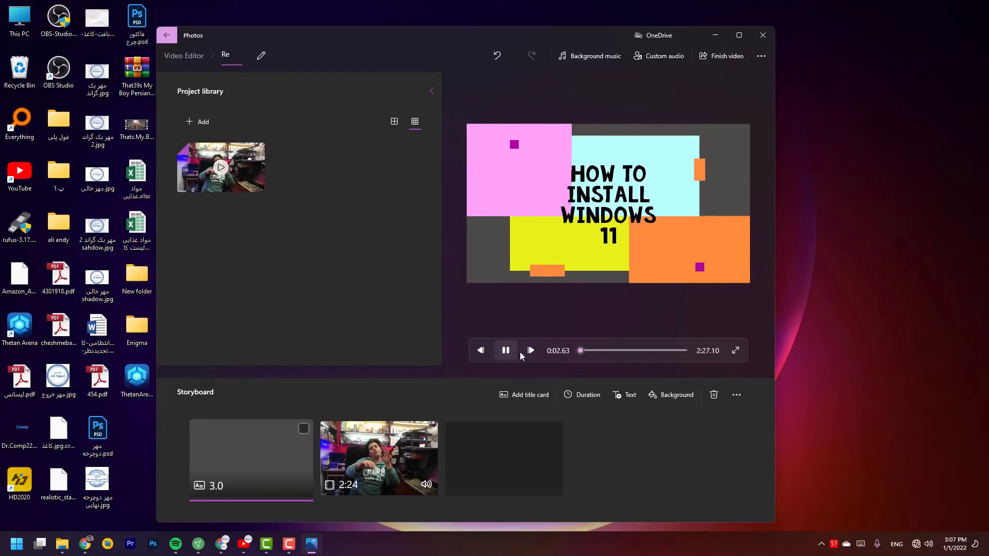
left_click(615, 350)
left_click_drag(621, 351, 665, 350)
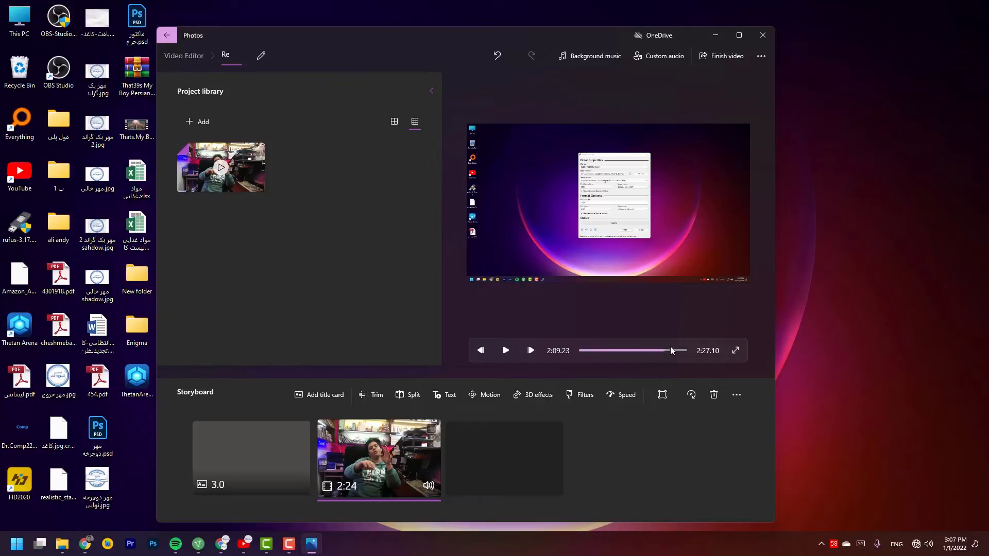
Split the trimmed video clip in two at 0:16.06
right_click(396, 435)
left_click(392, 395)
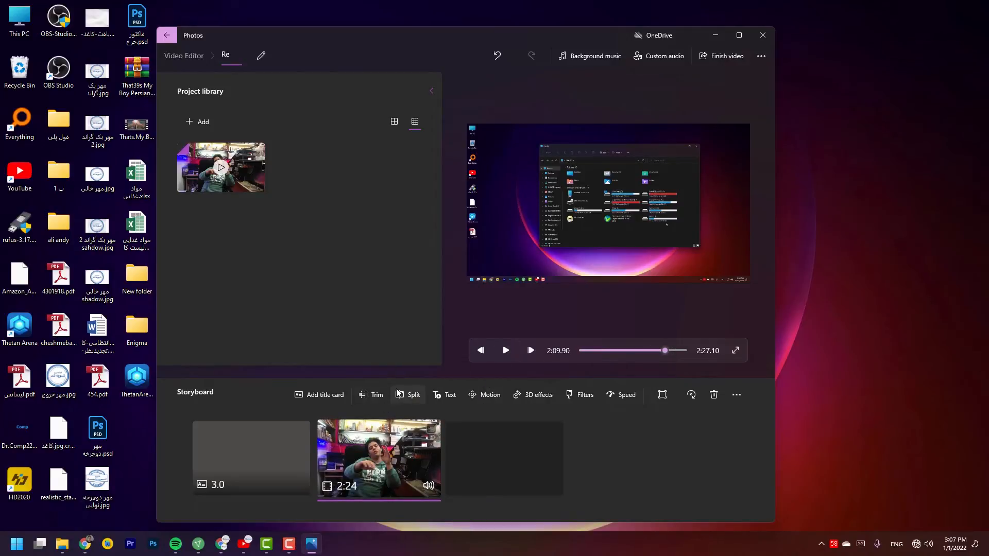
left_click(398, 393)
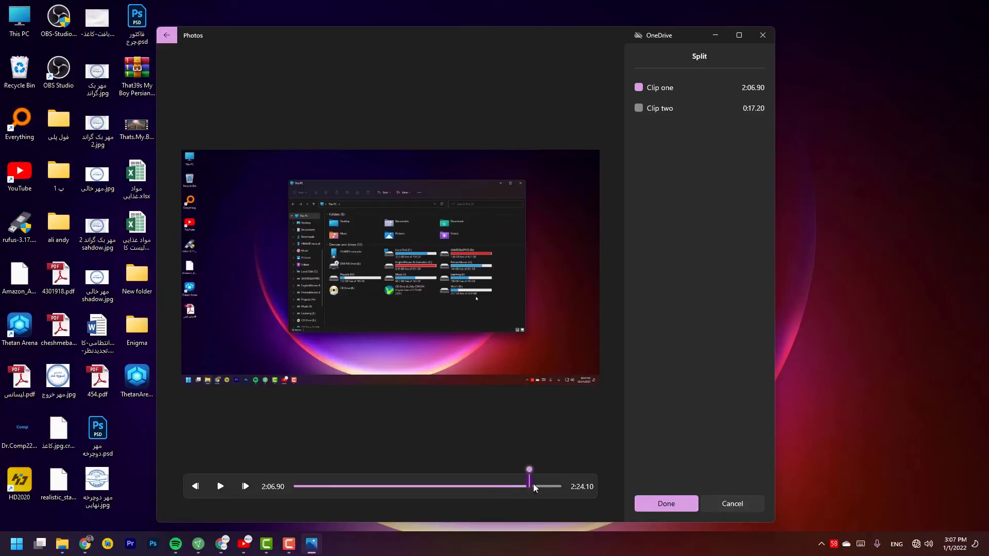
left_click_drag(534, 487, 300, 487)
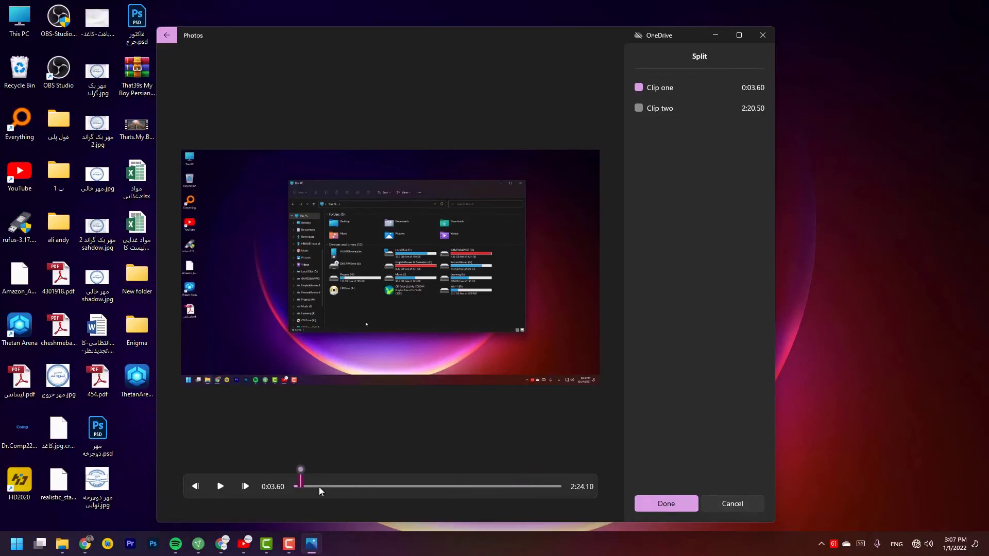
left_click(325, 488)
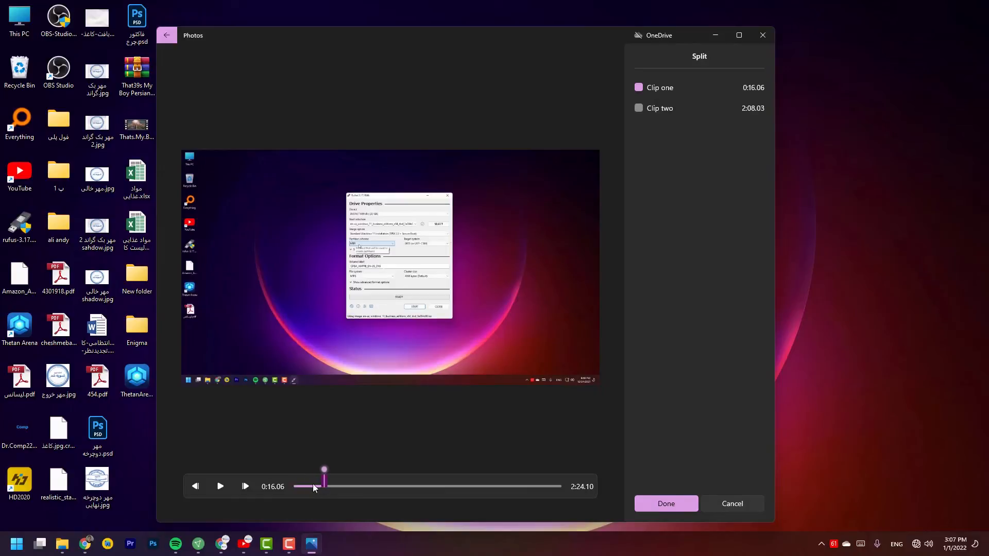
left_click(666, 503)
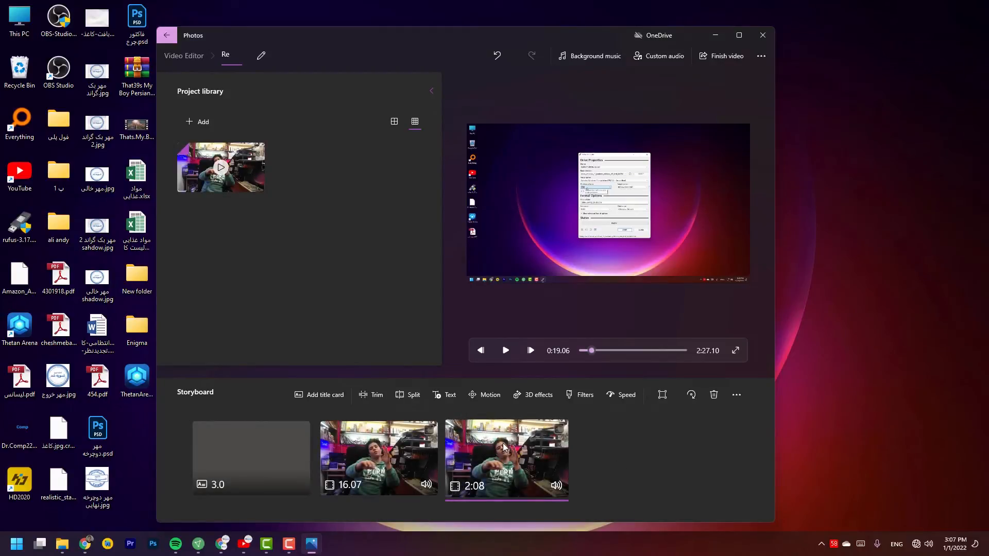
Play the project from the start, skip ahead through both video parts and pause at about 2:20
left_click_drag(591, 351, 539, 352)
left_click(506, 351)
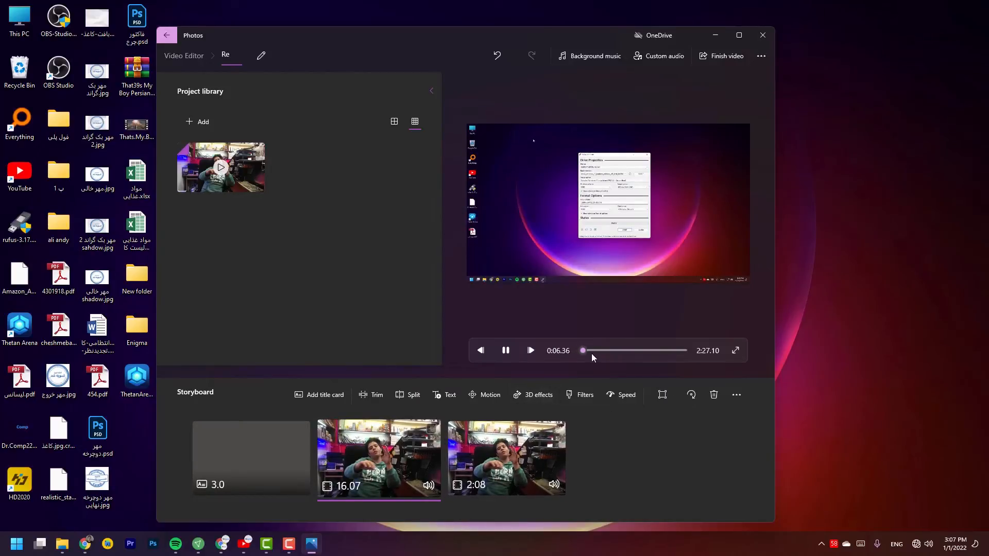
left_click_drag(591, 353, 638, 351)
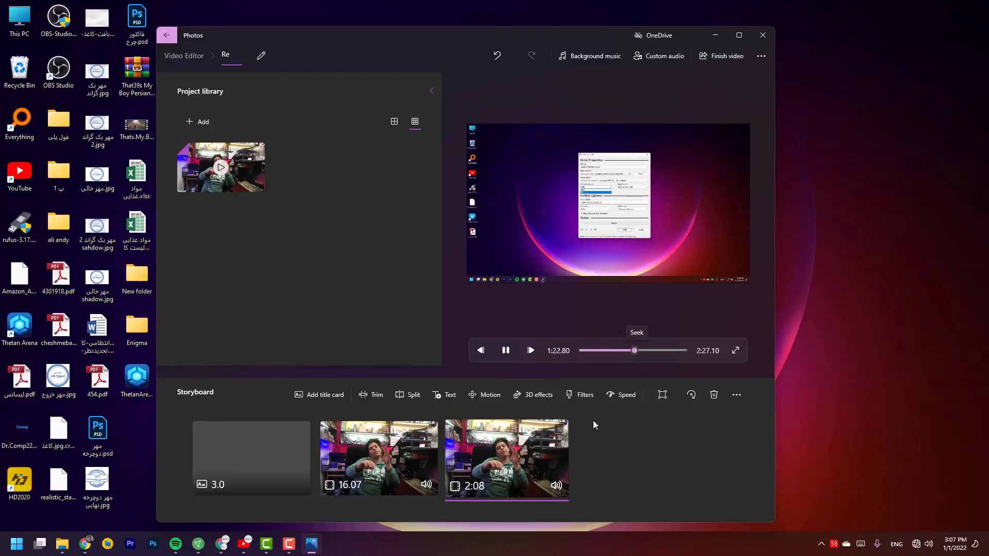
left_click(672, 351)
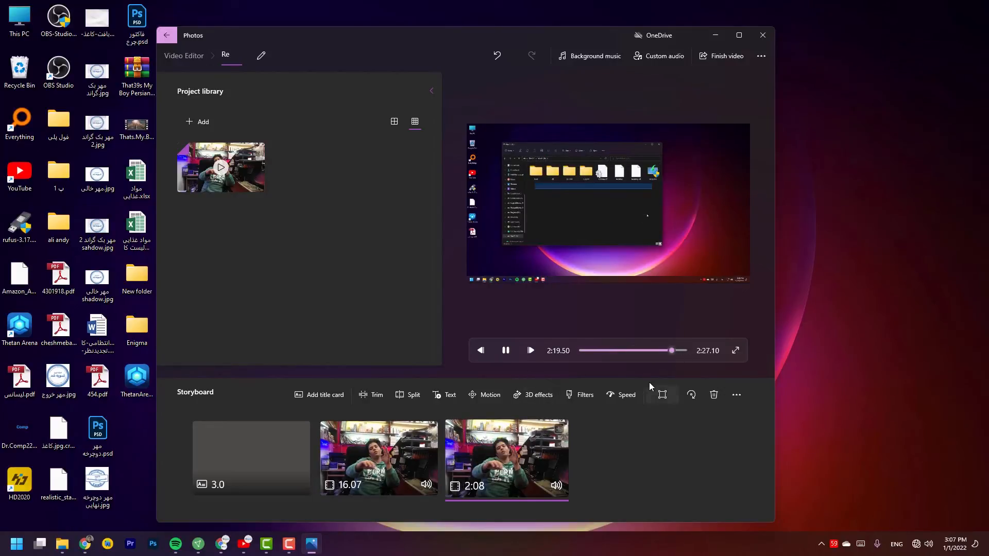
left_click(506, 350)
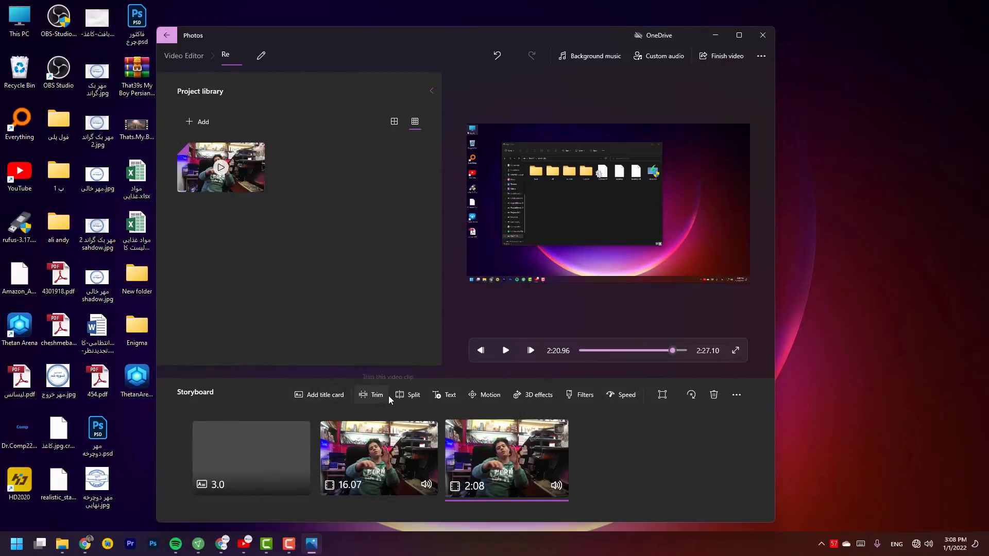
Trim the last video clip to about 1:08 and split the 16.07-second clip into 0.6- and 15.47-second parts
left_click(371, 394)
left_click_drag(355, 483, 300, 495)
left_click(665, 506)
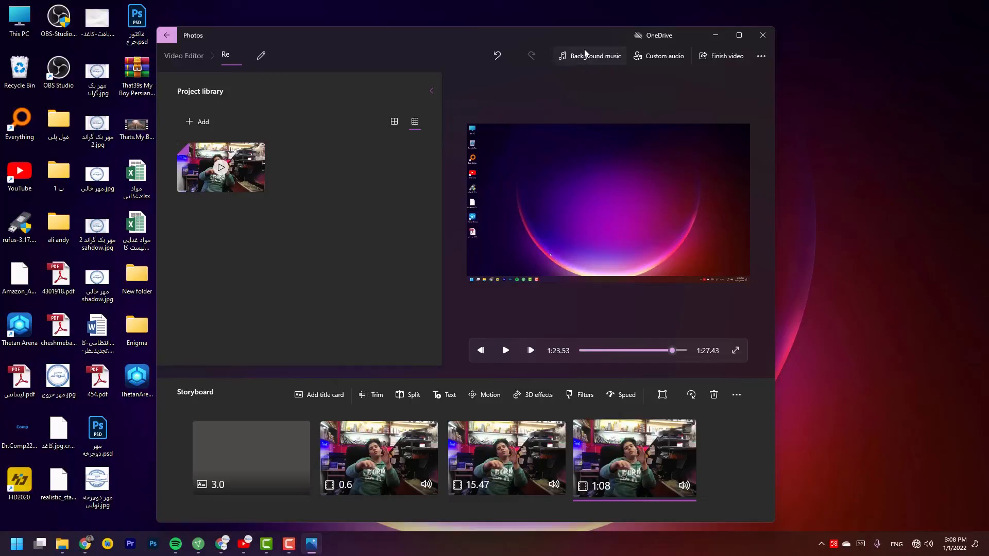
Add the Happy Beat background music at volume 27 and preview the project briefly
left_click(583, 50)
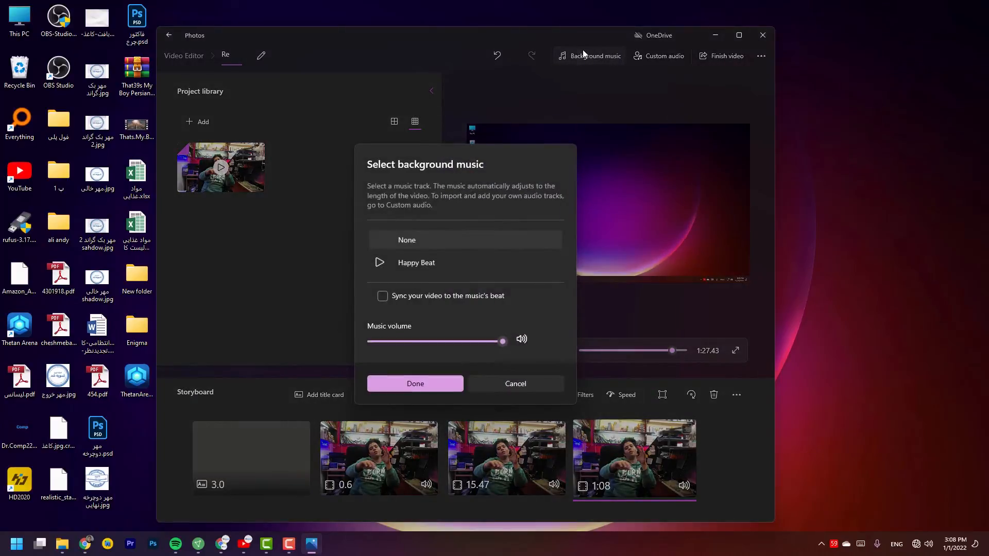
left_click(411, 259)
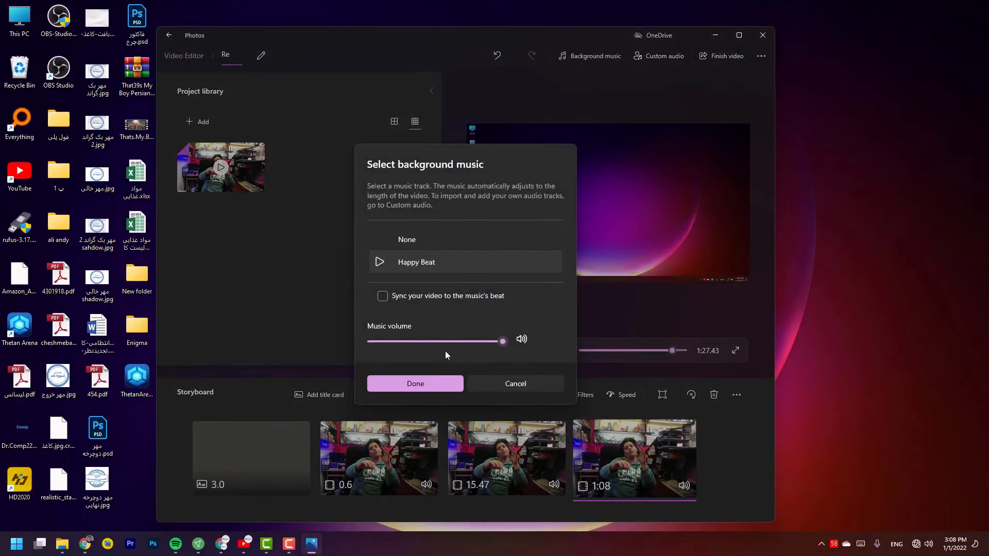
left_click_drag(433, 340, 407, 345)
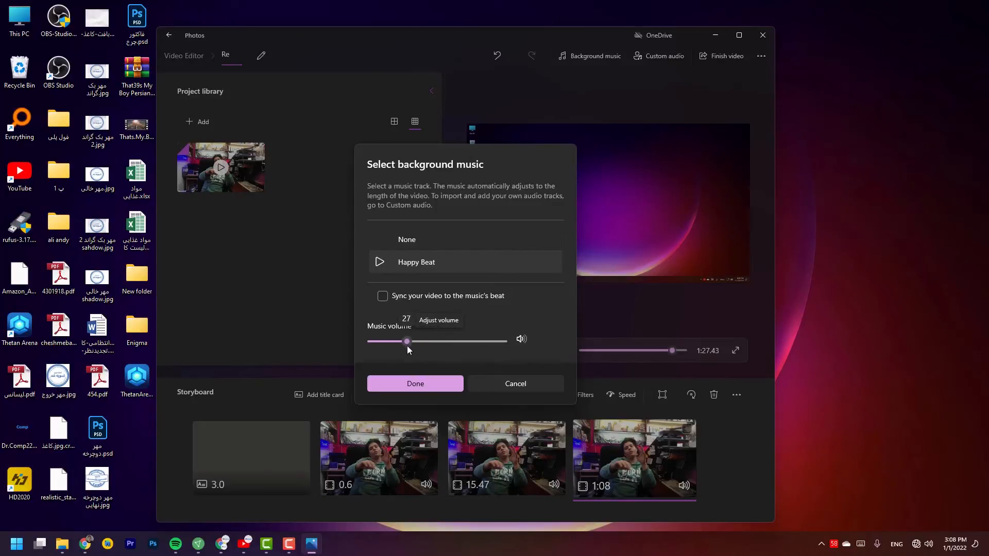
left_click(406, 383)
left_click(505, 350)
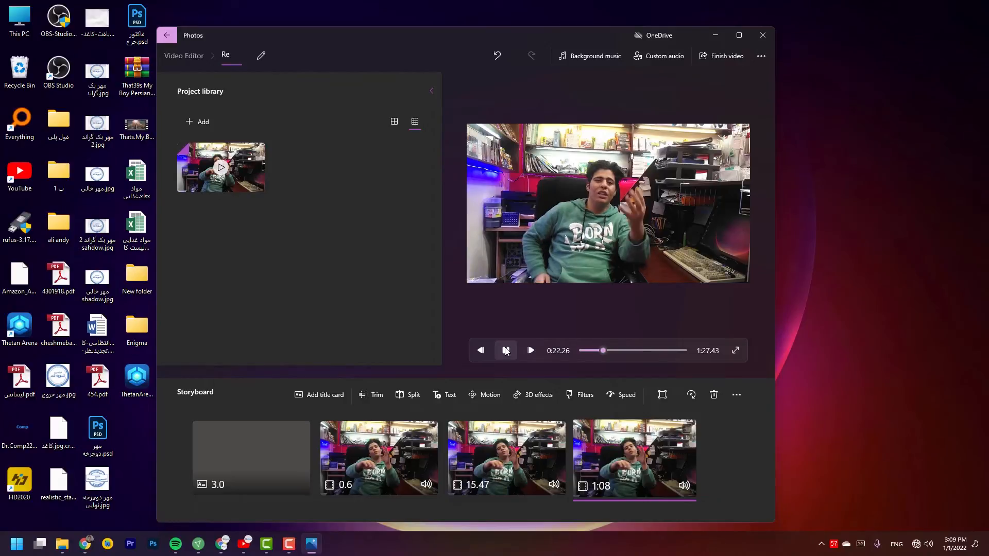
left_click(505, 350)
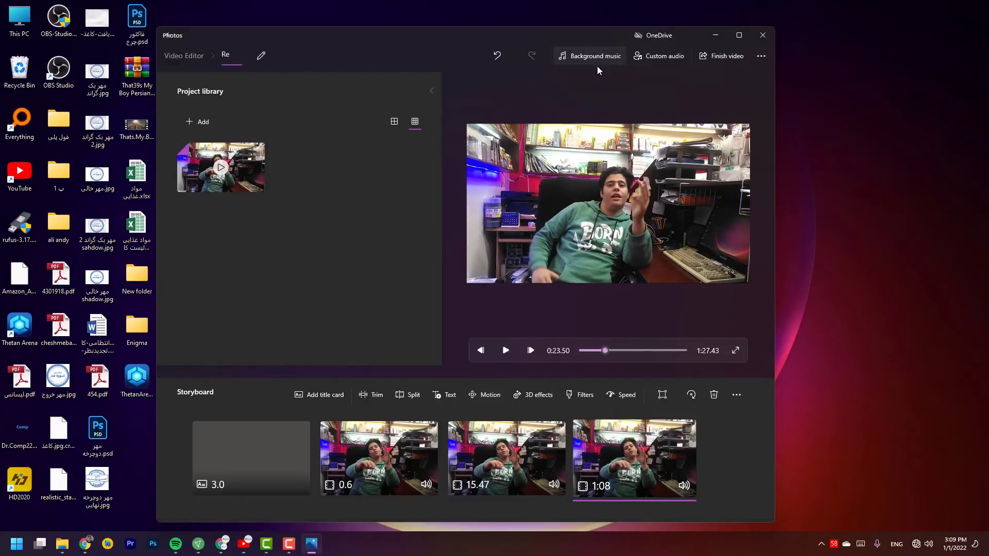
Lower the background music volume to 13 and play a short part of the project
left_click(597, 60)
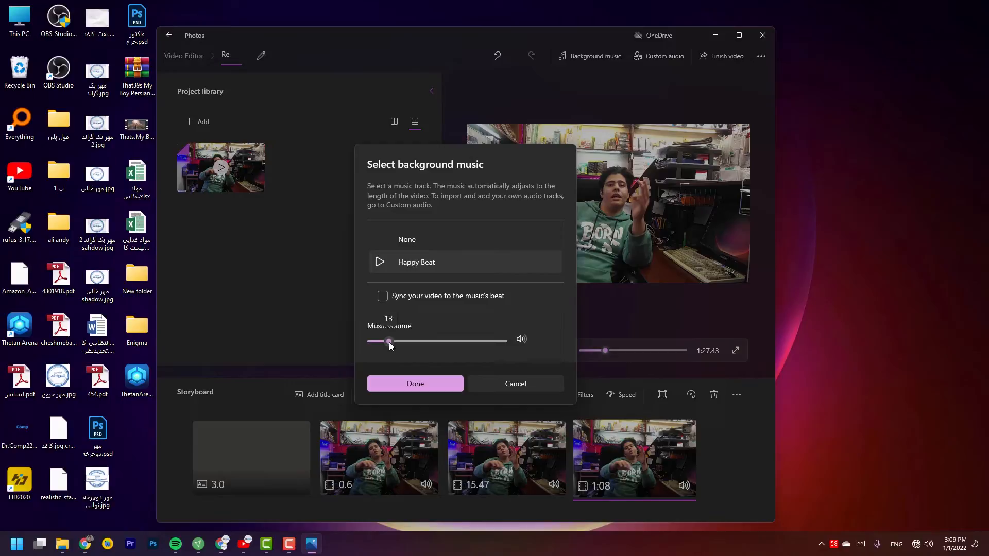
left_click(397, 378)
left_click(504, 352)
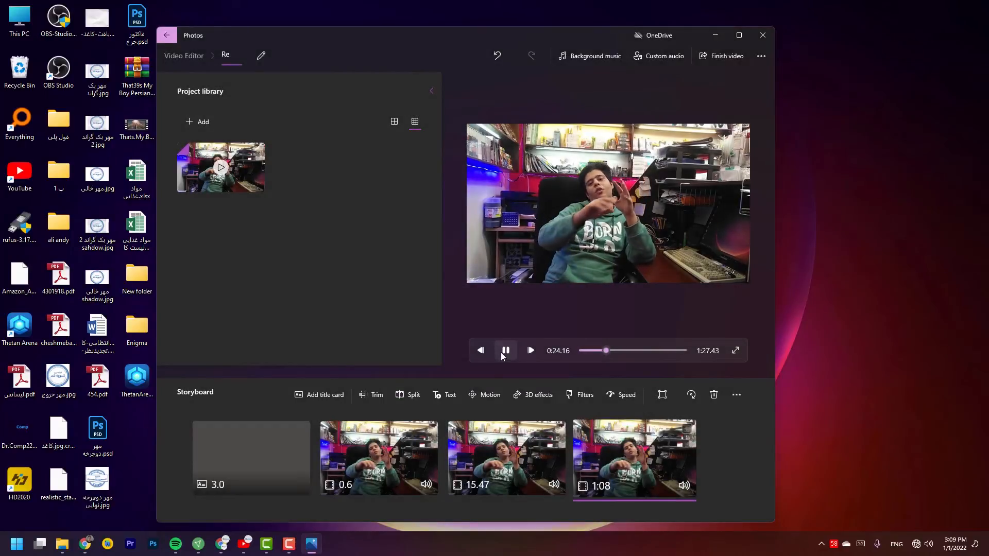
left_click(504, 354)
Start adding a custom audio file to the project and browse to the Music (I:) drive
left_click(649, 55)
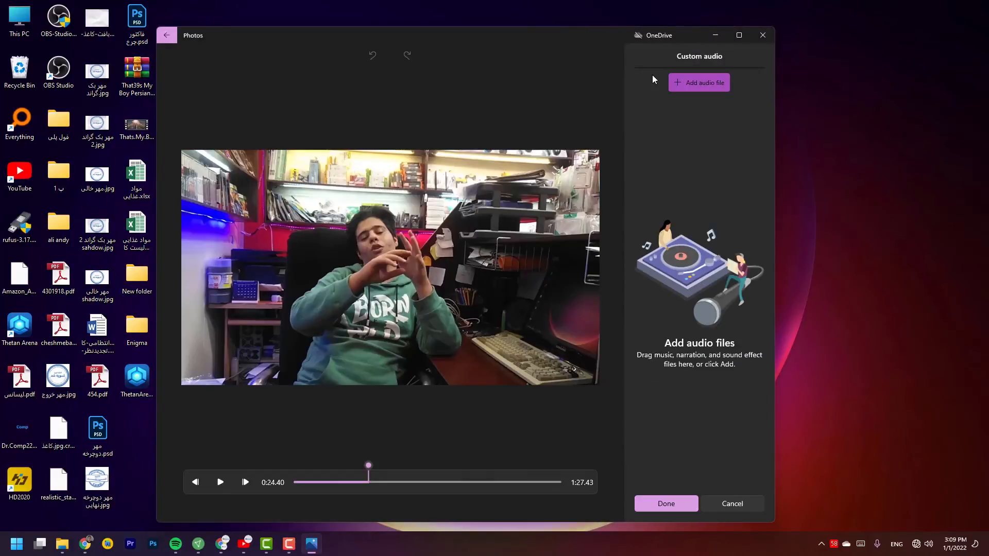
left_click(703, 83)
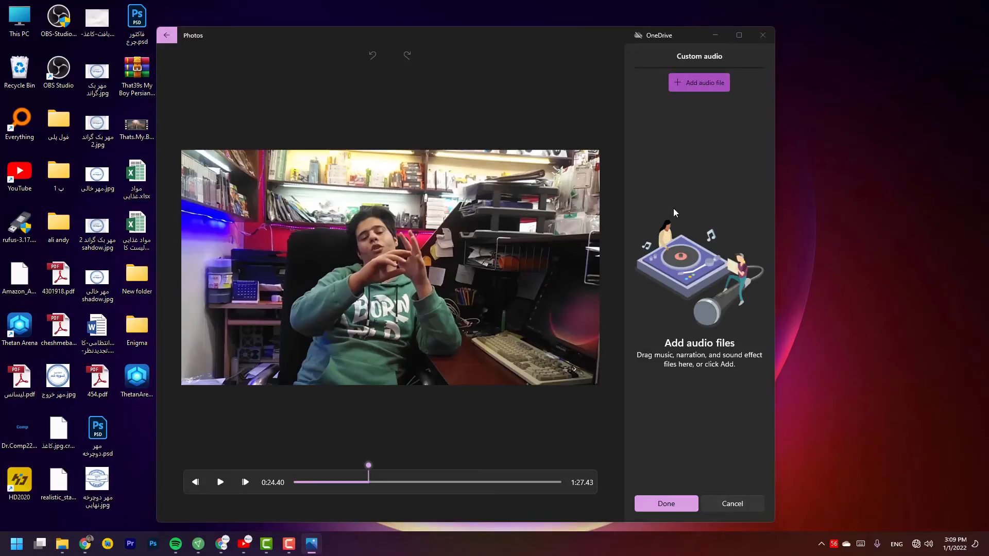
scroll(201, 201, "up", 3)
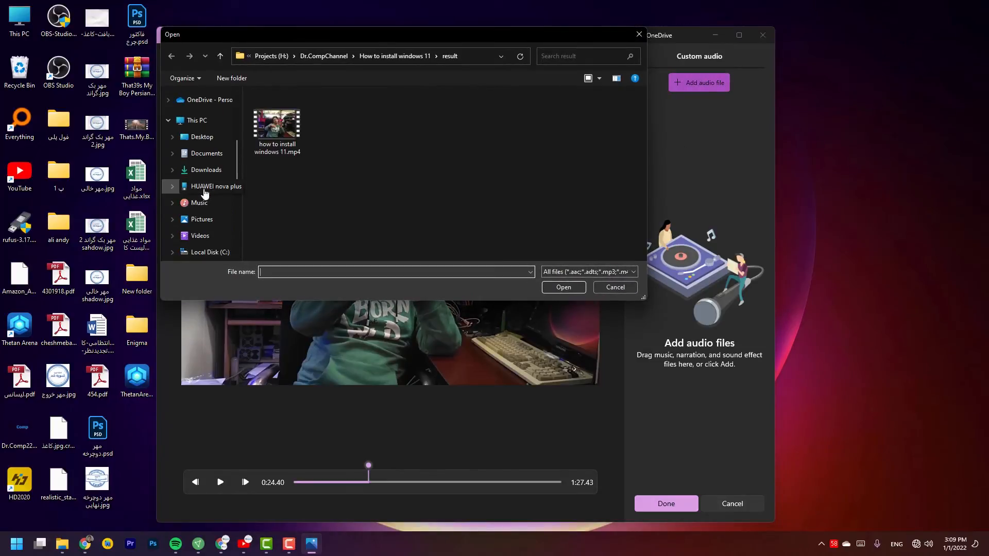
left_click(202, 137)
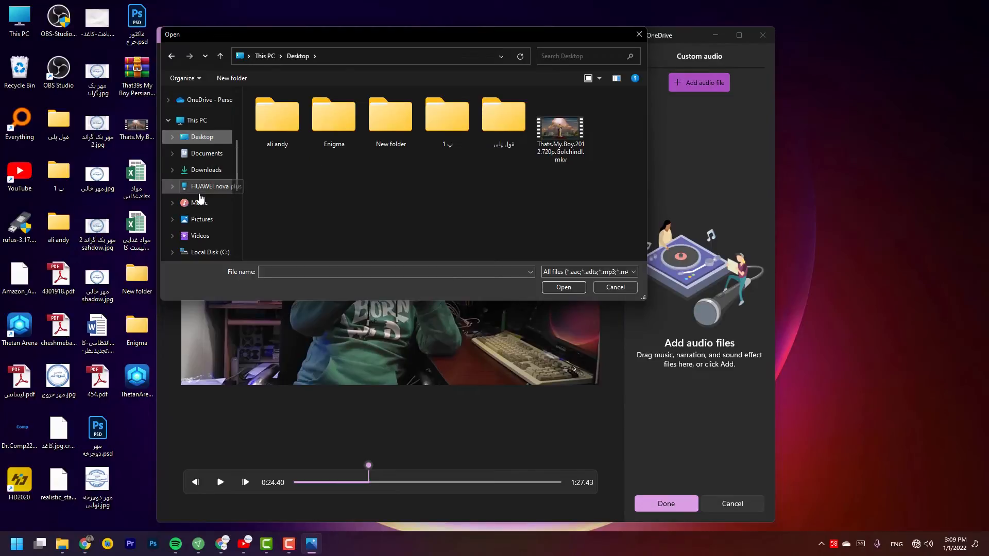
scroll(204, 206, "down", 2)
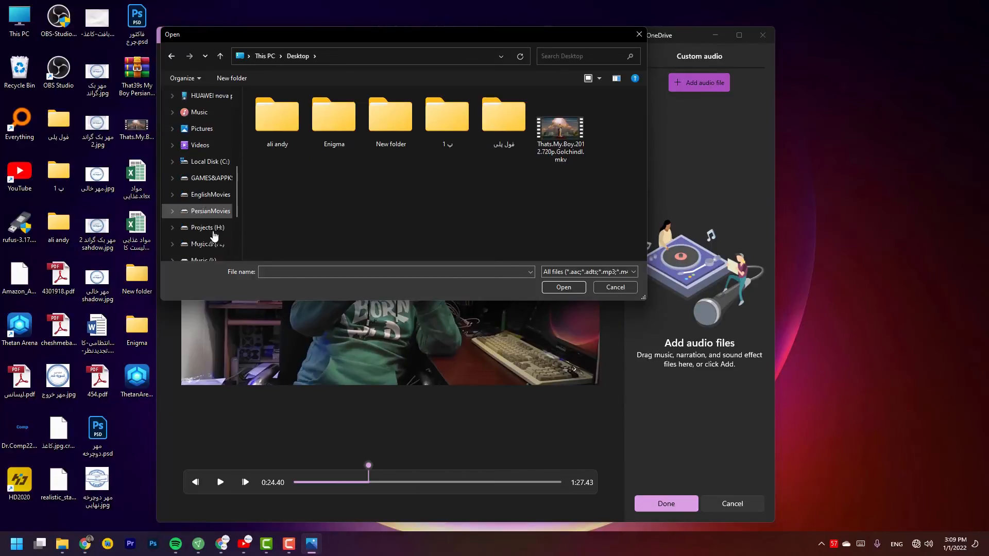
scroll(214, 232, "down", 1)
left_click(202, 228)
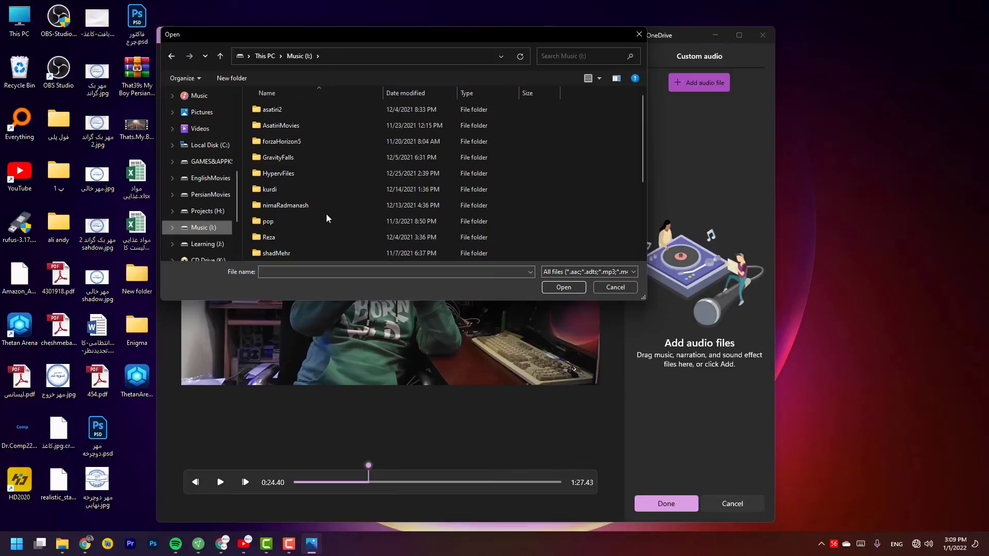
Add 01 Clandestino.mp3 from the shakira folder's This Is Shakira (2018) album as custom audio and preview the project
scroll(326, 214, "down", 3)
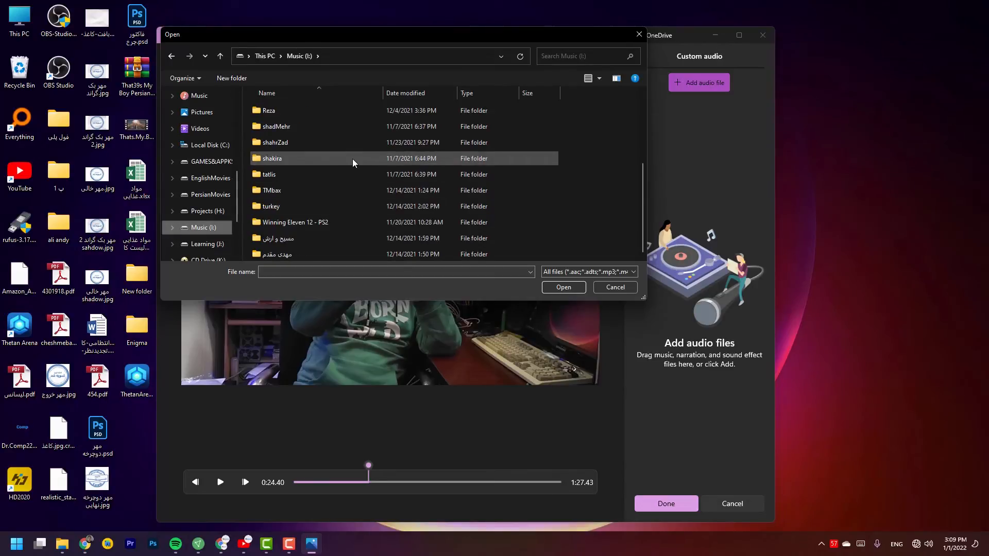
double_click(352, 159)
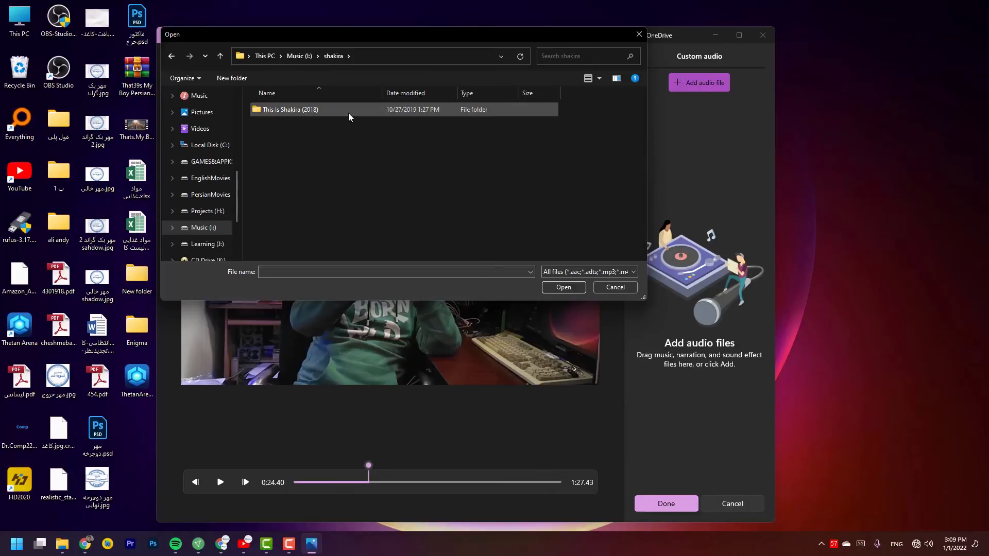
double_click(348, 113)
double_click(345, 114)
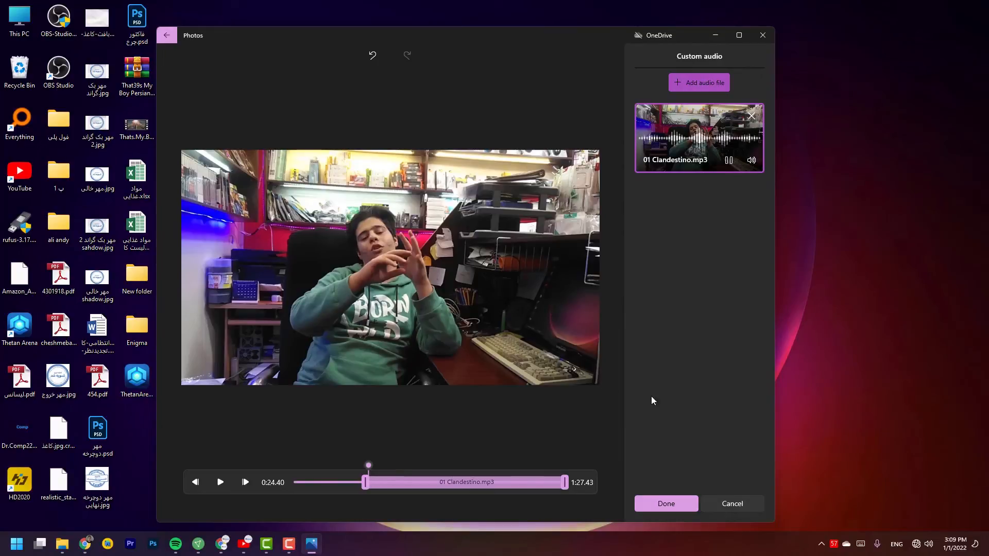
left_click(673, 503)
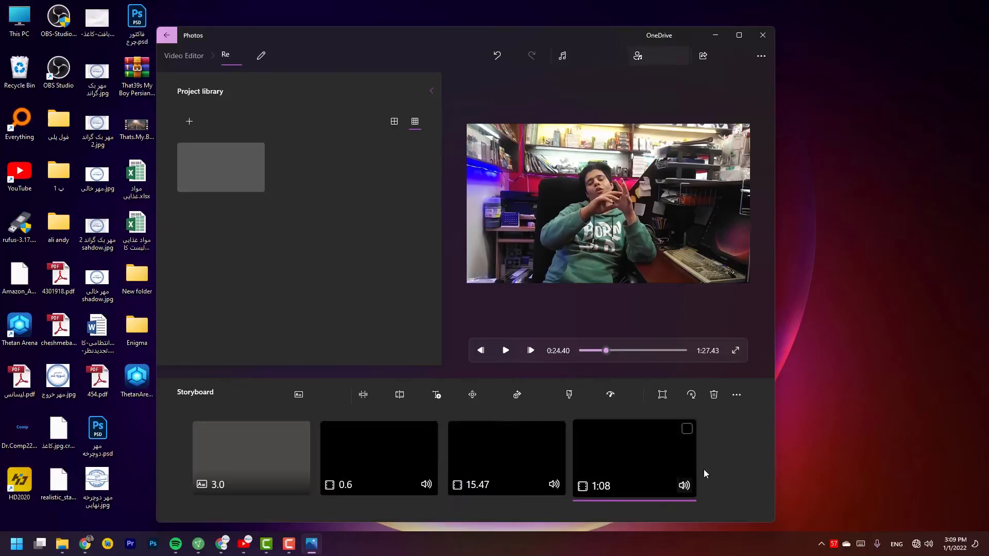
left_click(515, 352)
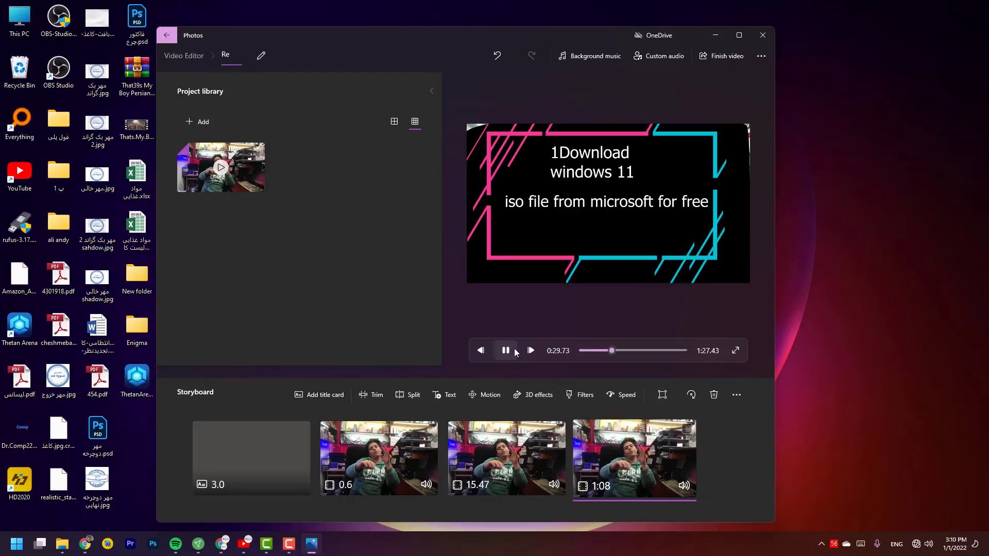
left_click(505, 350)
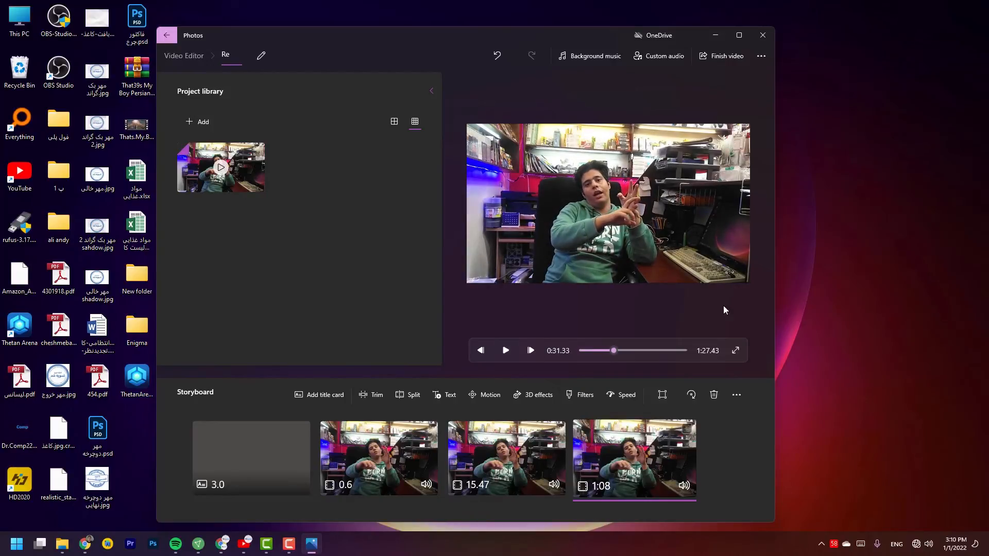
left_click(731, 56)
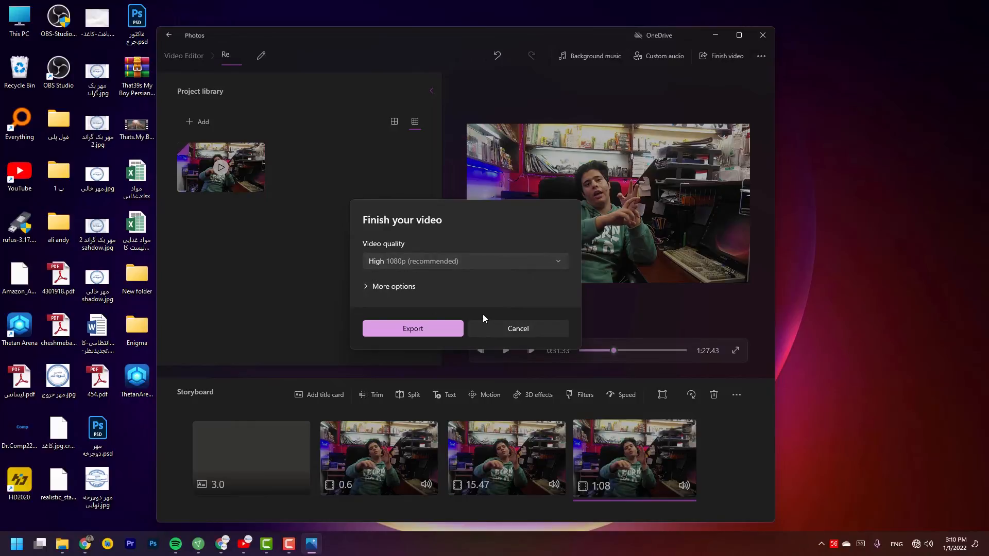
left_click(396, 287)
left_click(510, 354)
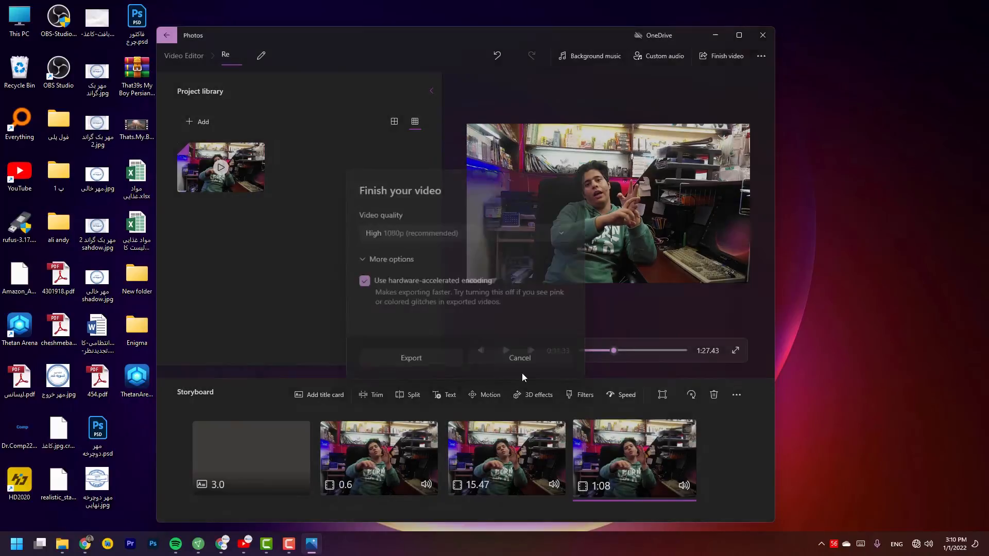
Remove the 1:08 and 15.47-second video clips from the storyboard and return the playback position to the start
right_click(598, 437)
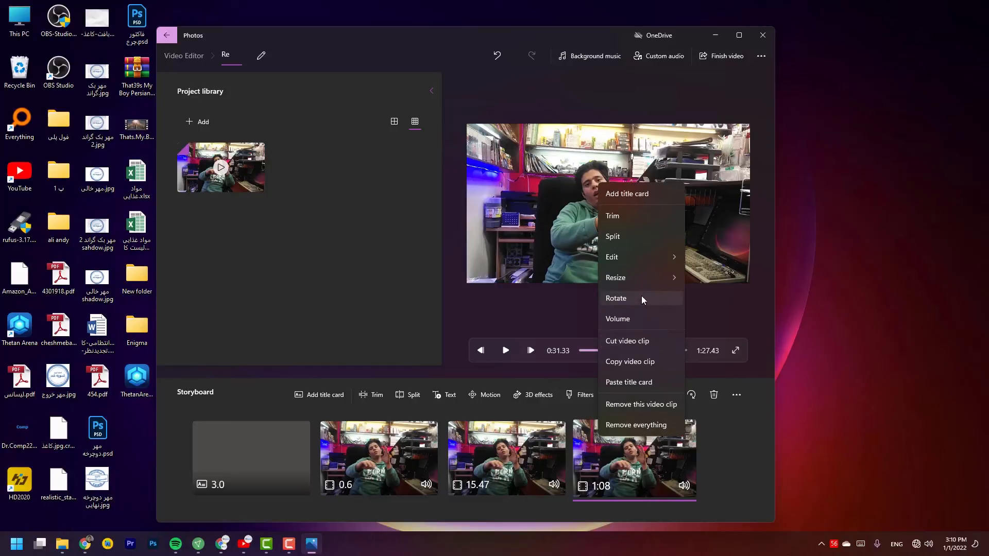
left_click(643, 406)
right_click(530, 447)
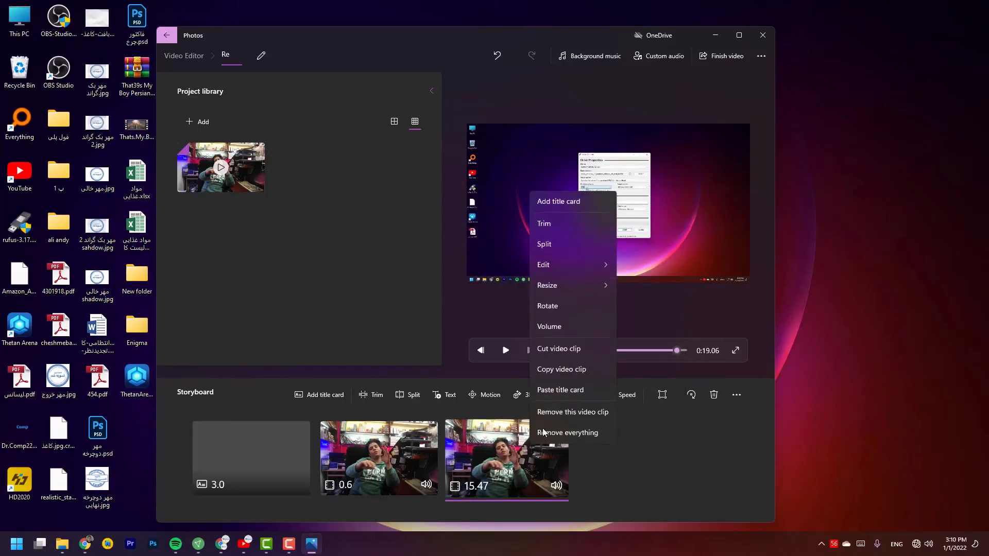
left_click(583, 416)
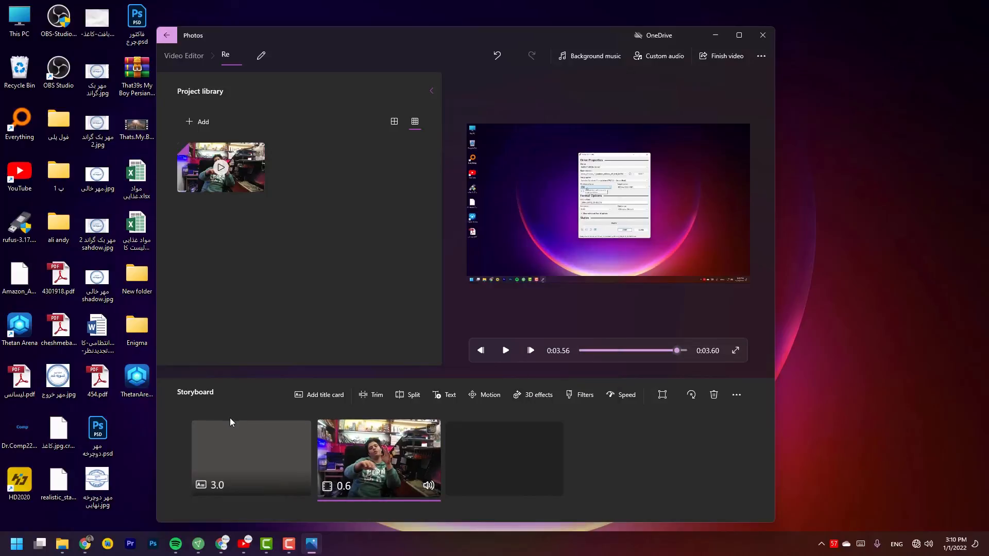
left_click_drag(595, 353, 567, 355)
Export the finished video at High 1080p quality as Re.mp4 in the Pictures folder
left_click(731, 56)
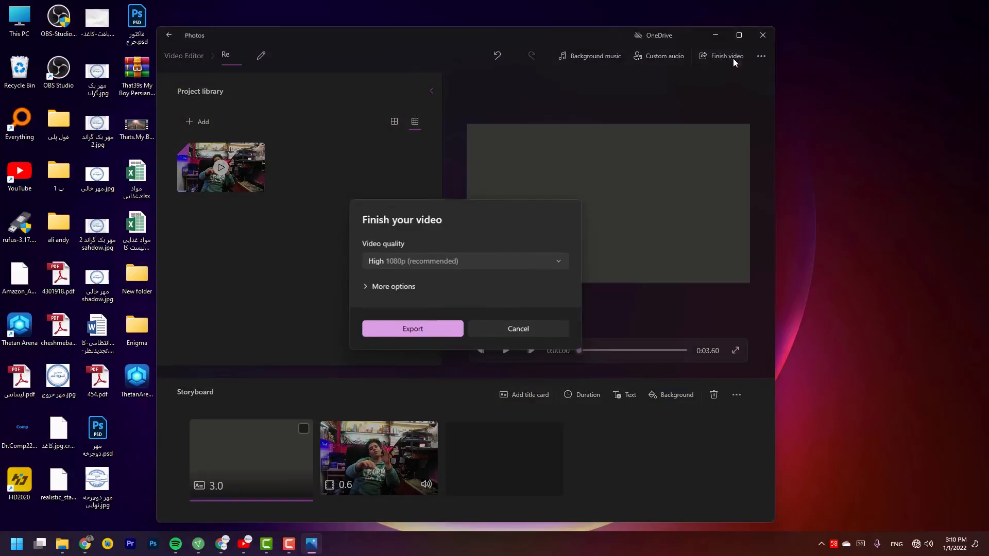
left_click(416, 334)
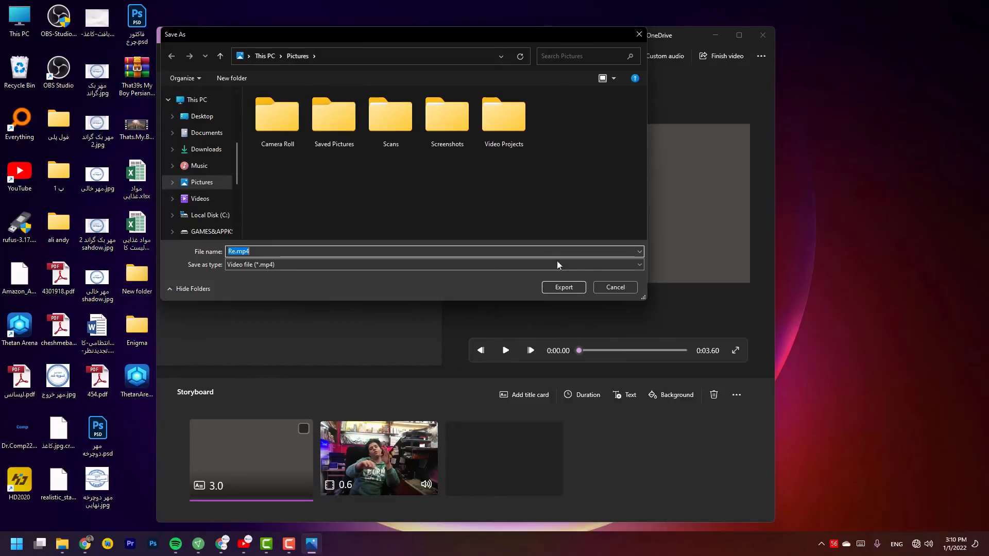
left_click(570, 288)
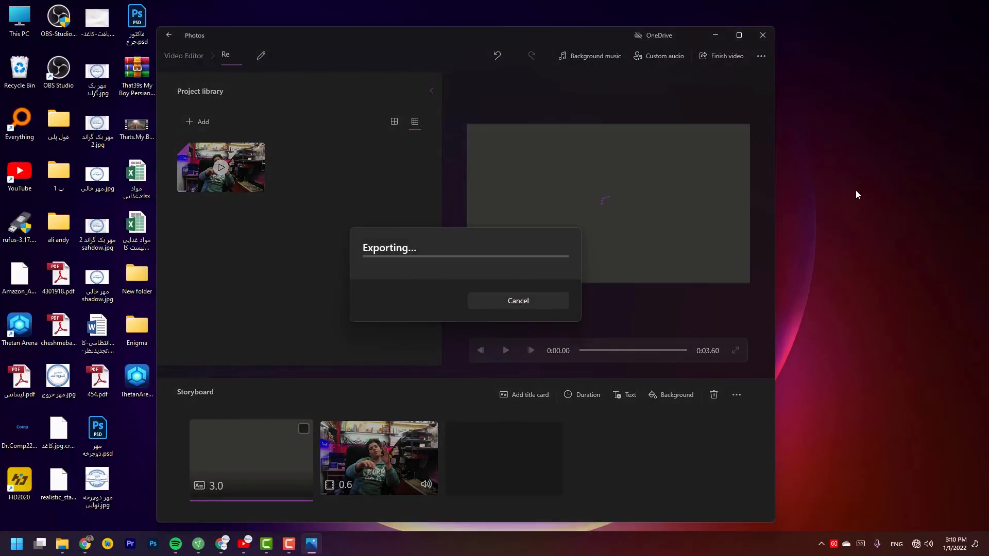
left_click(860, 269)
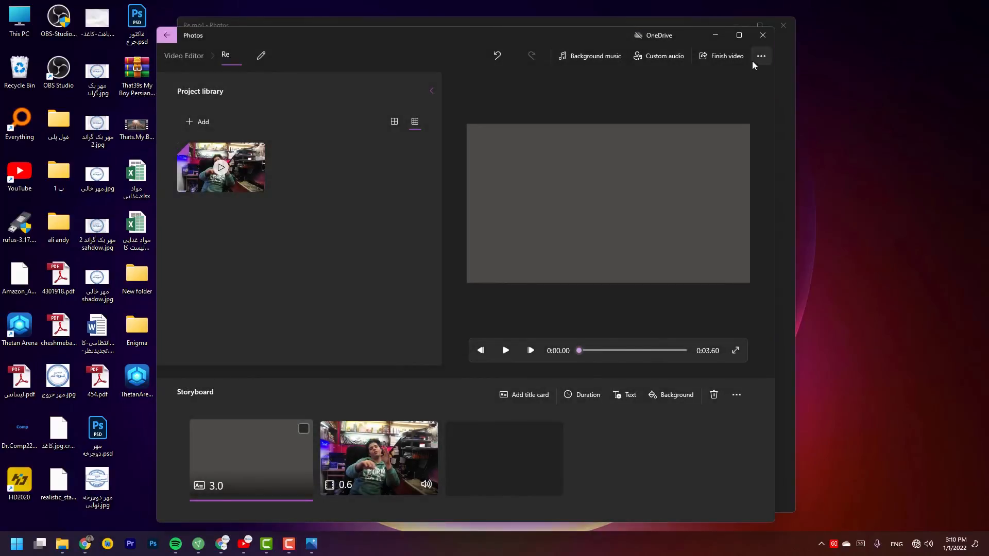
Open the Photos settings and examine the source folders and the viewing and editing options
left_click(753, 60)
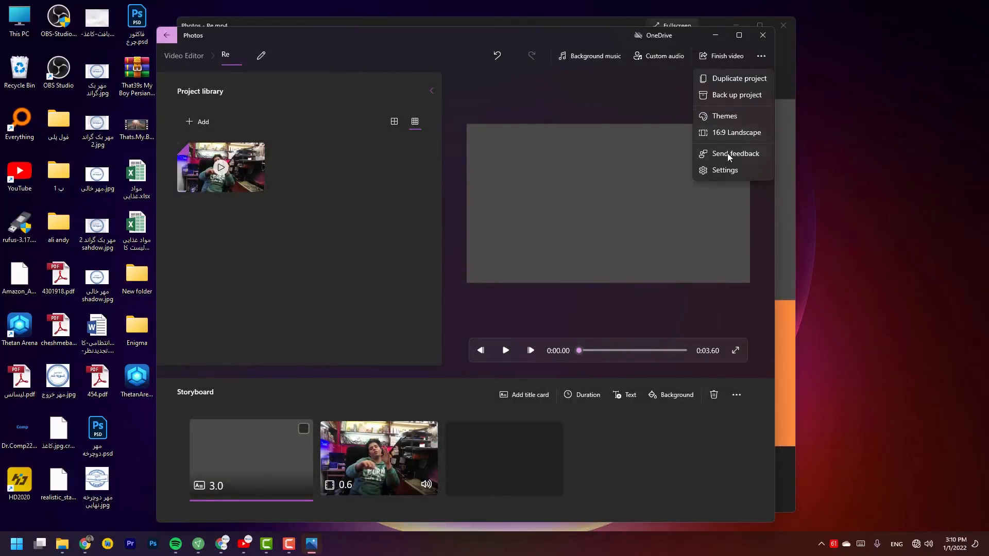
left_click(712, 209)
scroll(438, 274, "down", 5)
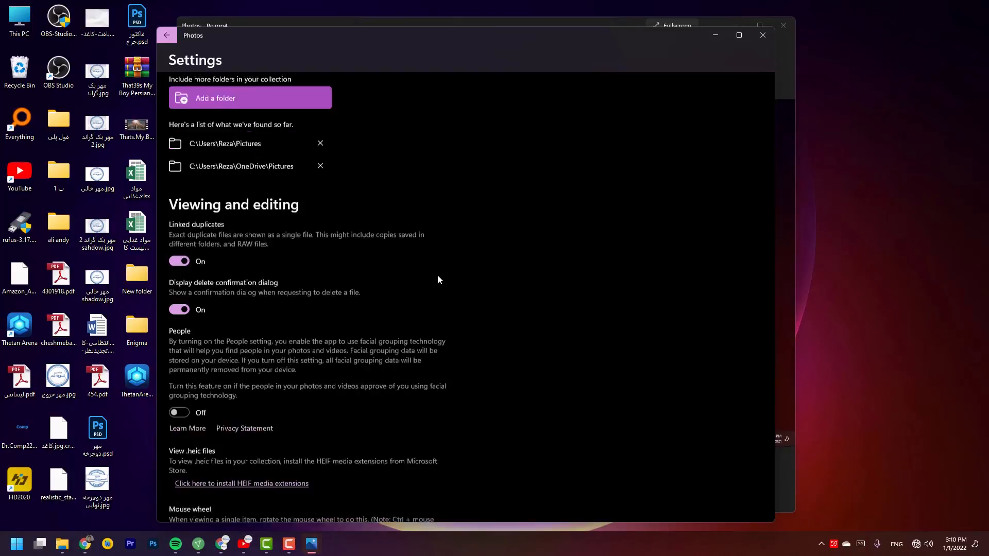
scroll(326, 196, "up", 4)
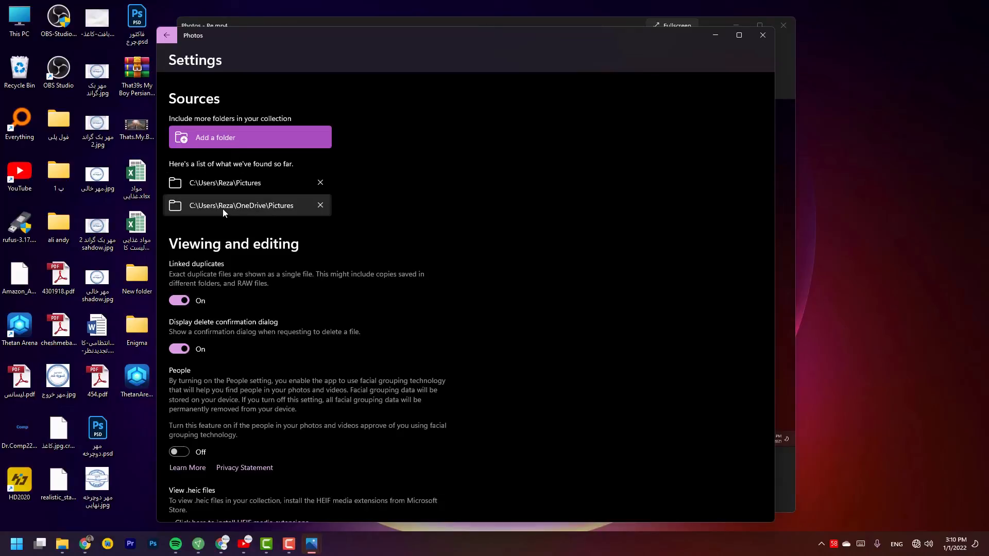
Close the editor window, replay the exported Re.mp4 from near its start and close its viewer
left_click(763, 35)
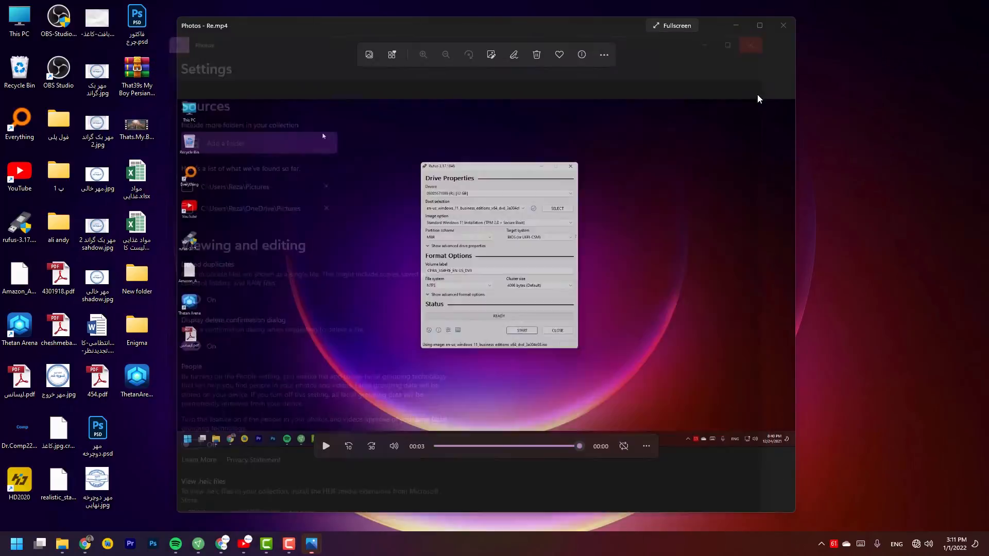
left_click(440, 446)
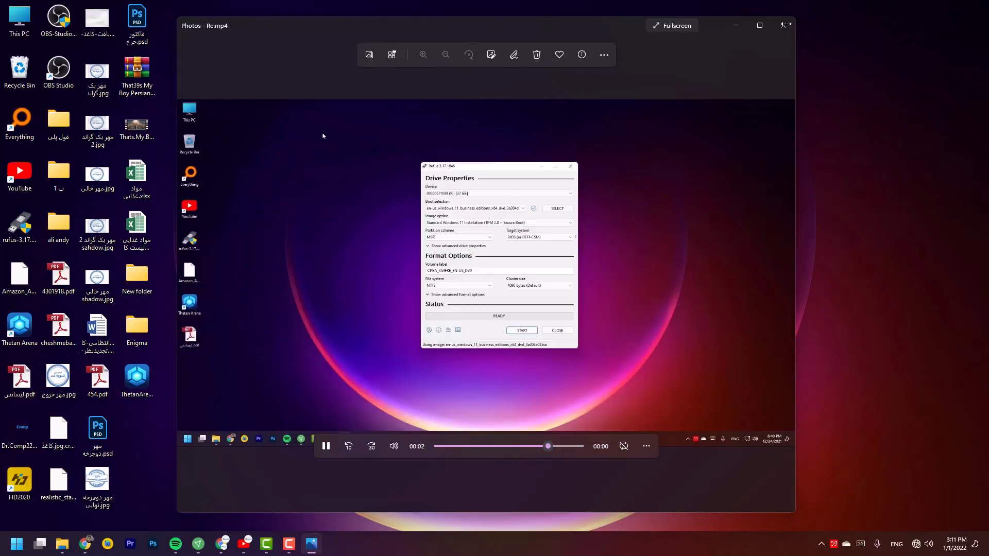
left_click(787, 27)
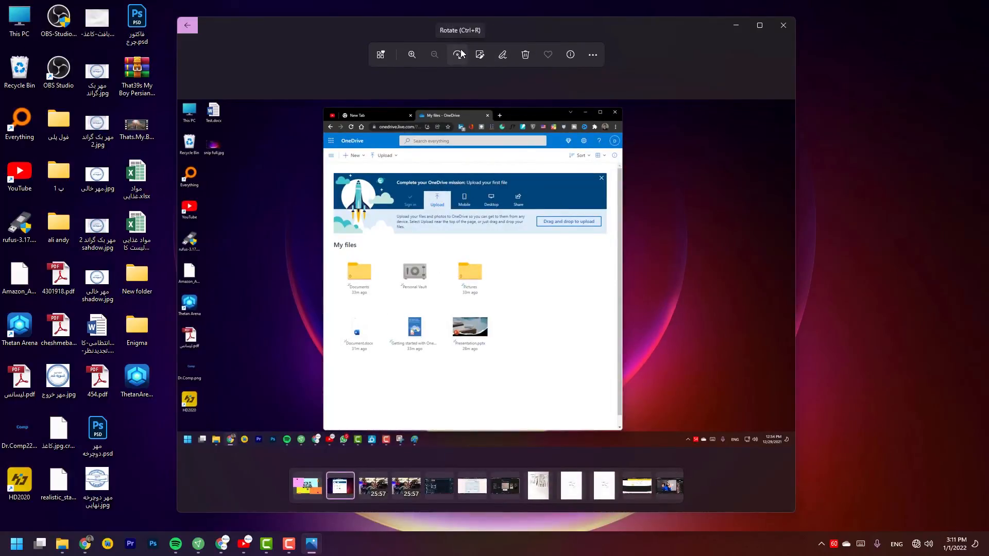
Add the Confetti blast 3D effect to Screenshot (34).png and move it onto the wallpaper area right of the browser window
left_click(592, 55)
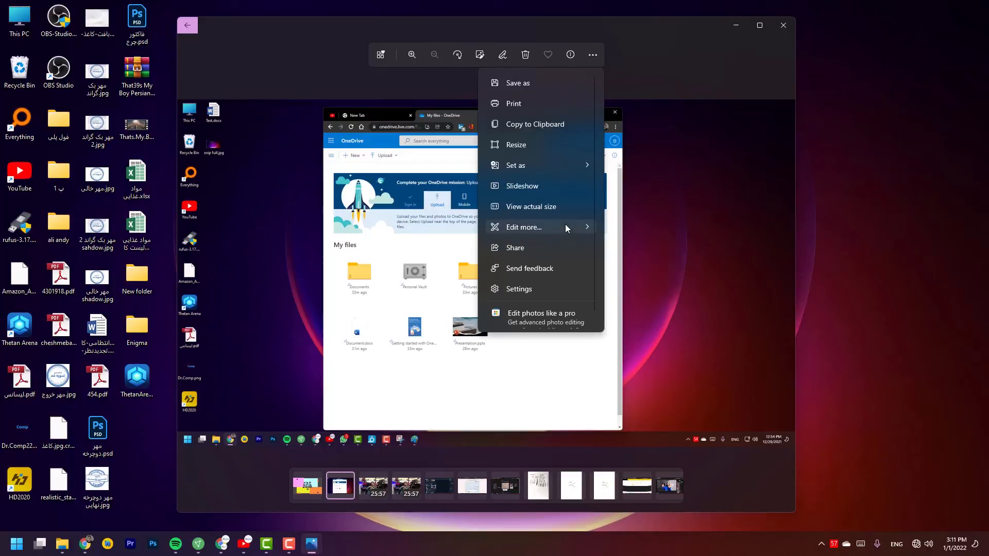
mouse_move(567, 228)
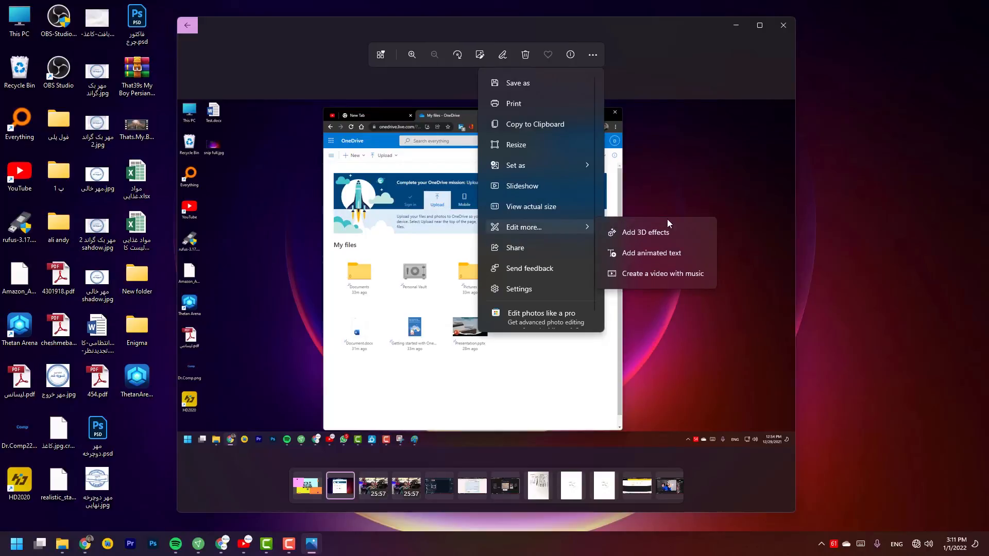
left_click(696, 229)
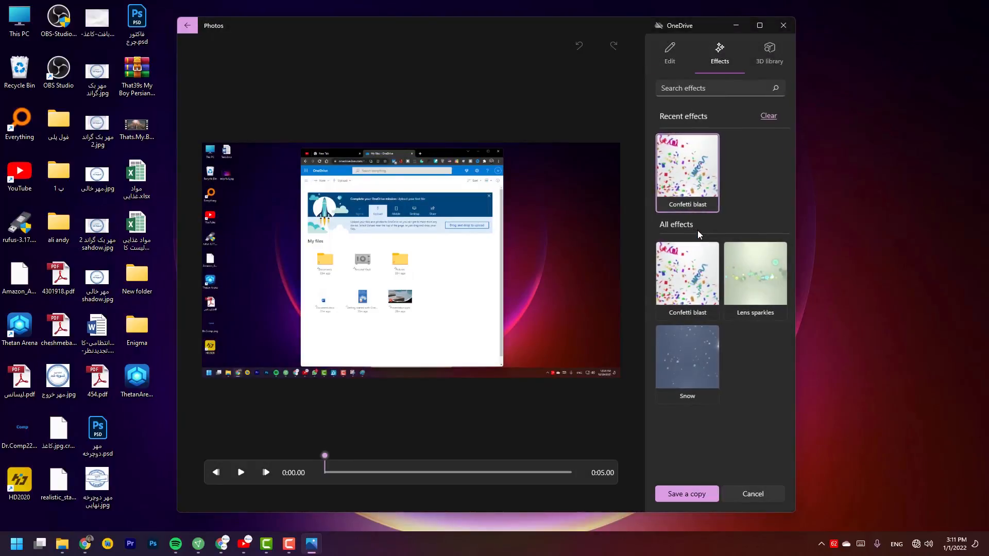
left_click(682, 277)
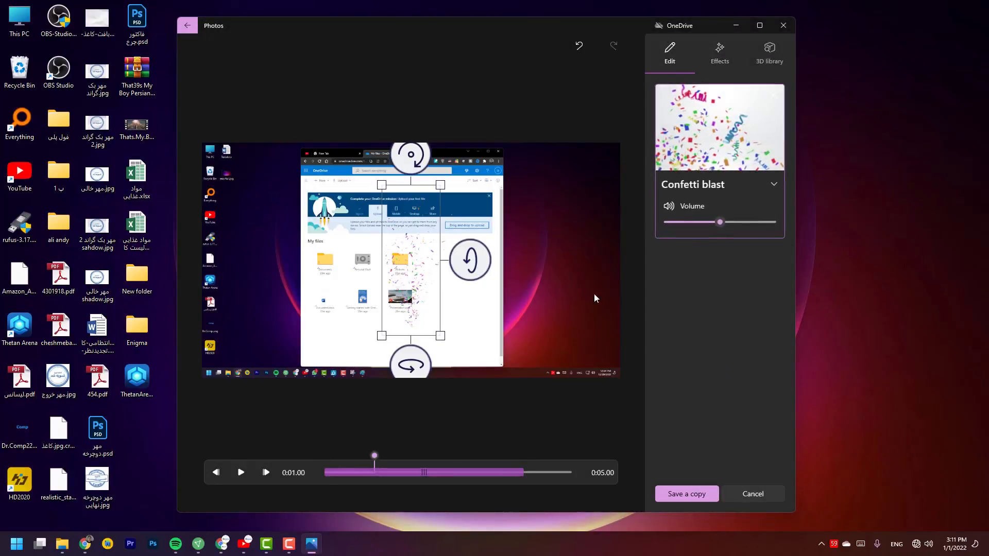
left_click_drag(403, 264, 541, 259)
Look into the 3D library, then leave the 3D effects editor without saving the changes
left_click(720, 51)
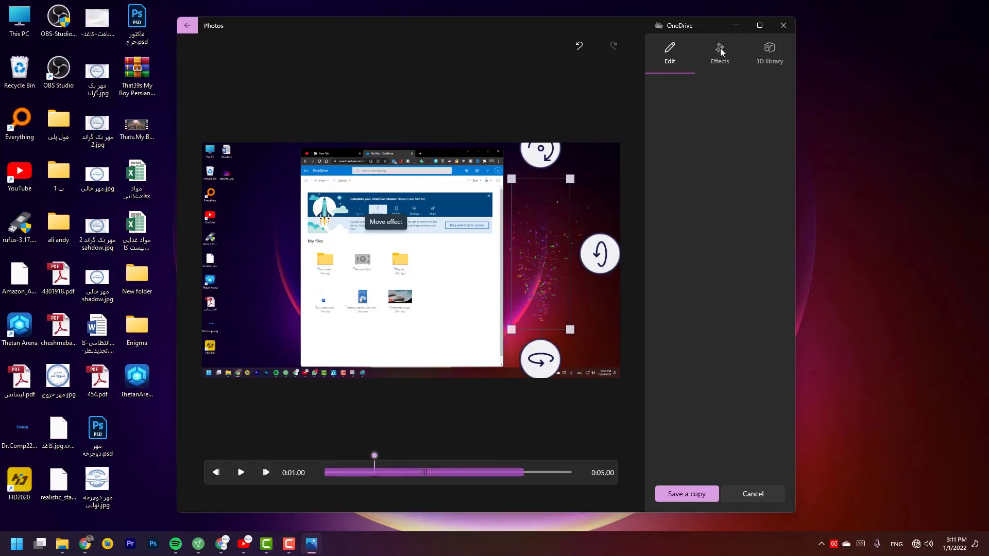
left_click(769, 51)
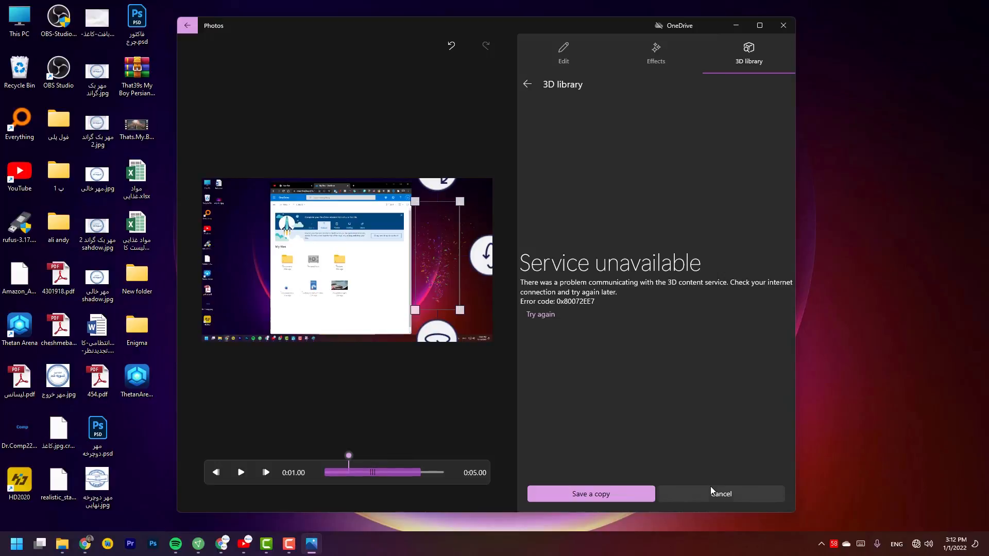
left_click(190, 32)
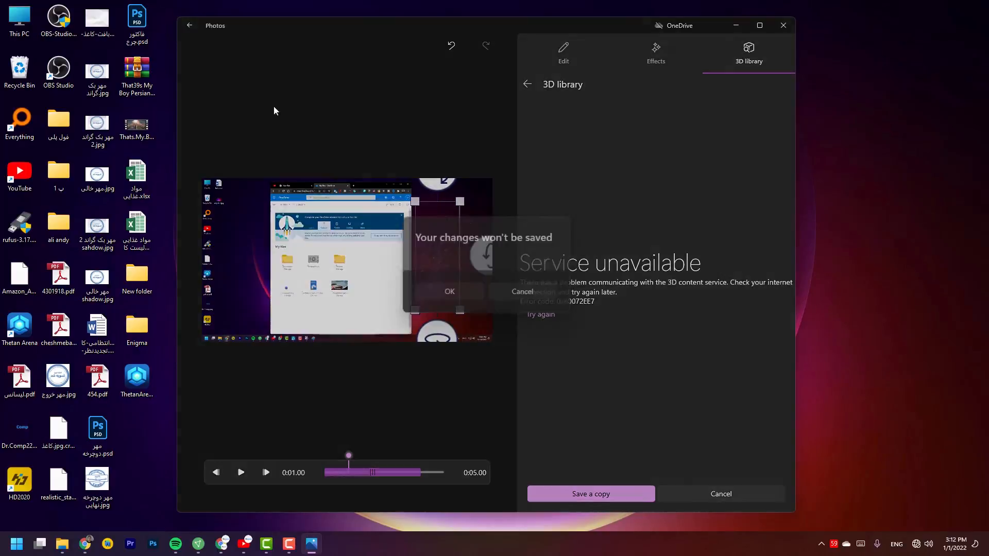
left_click(463, 291)
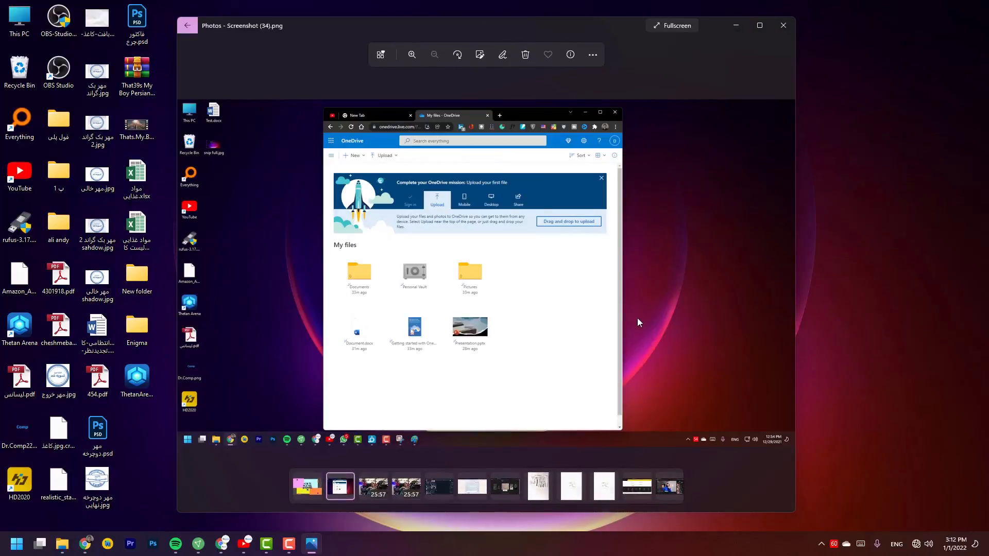
left_click(592, 58)
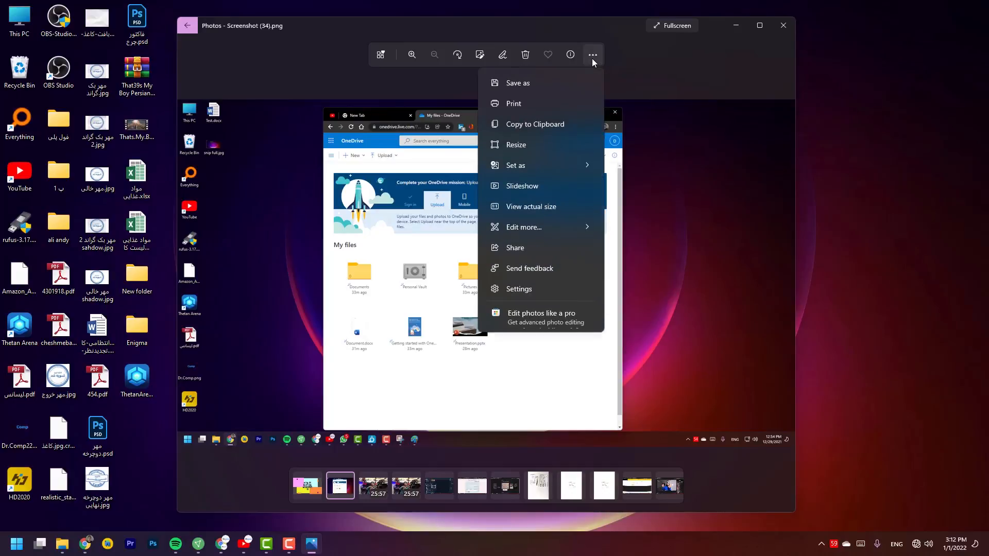
left_click(593, 59)
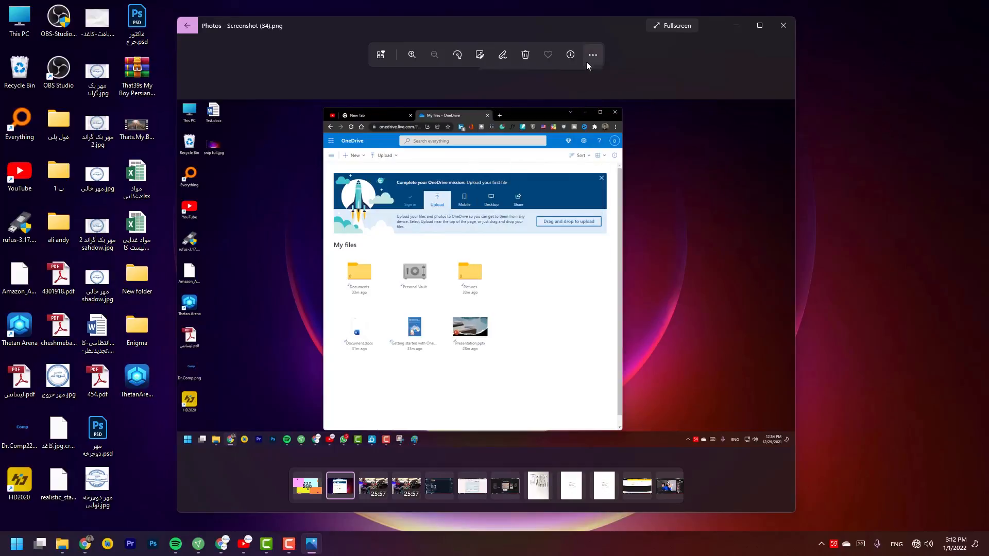
Draw a short vertical pen stroke on the wallpaper right of the browser window and erase it again
left_click(501, 56)
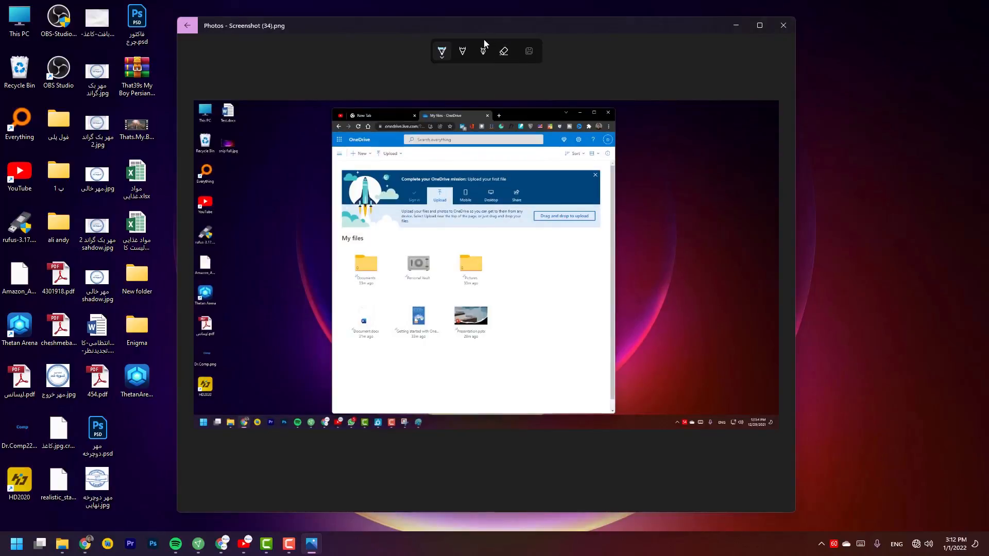
left_click_drag(701, 162, 700, 239)
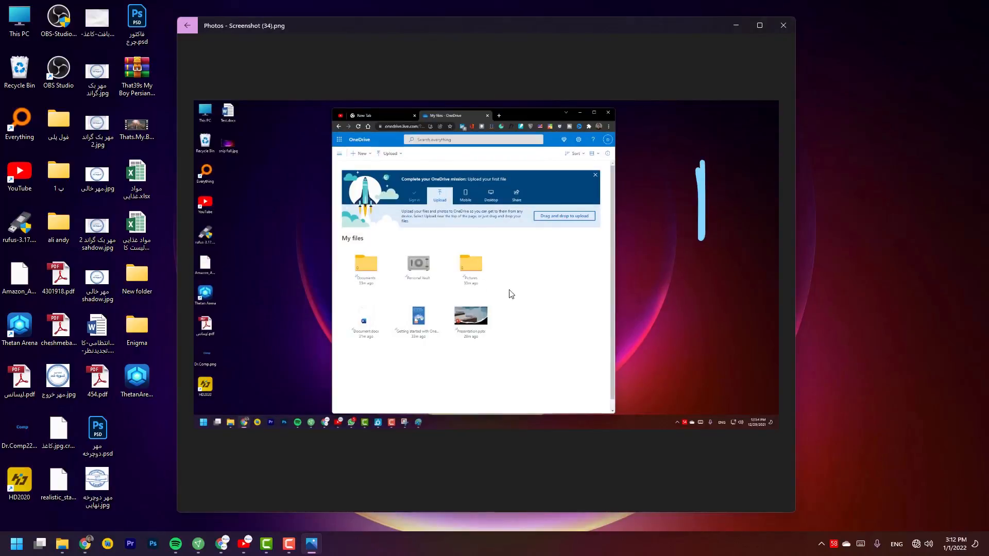
left_click(503, 51)
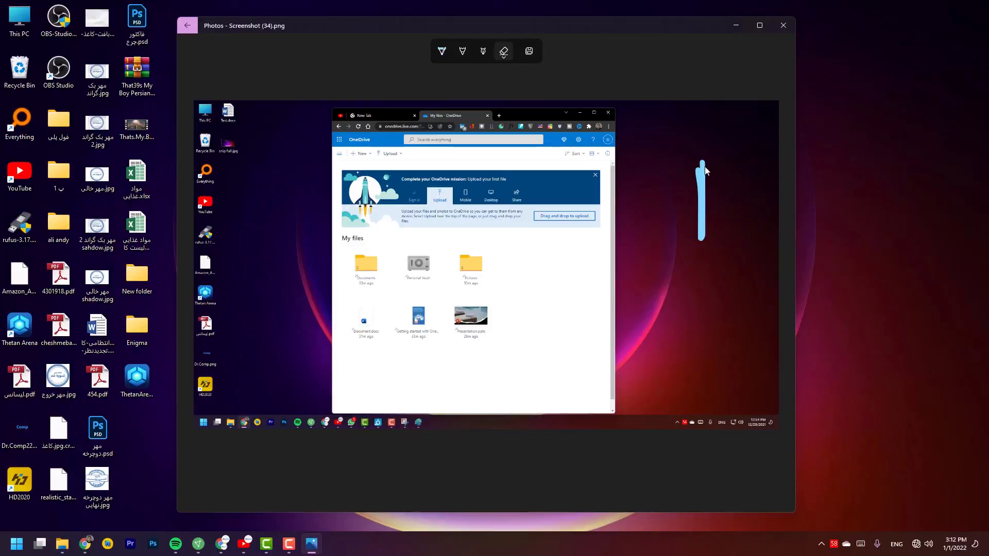
left_click_drag(700, 161, 708, 215)
left_click(697, 236)
Handwrite "ANDROid" in light blue with the pen across the upper half of the photo
left_click(444, 51)
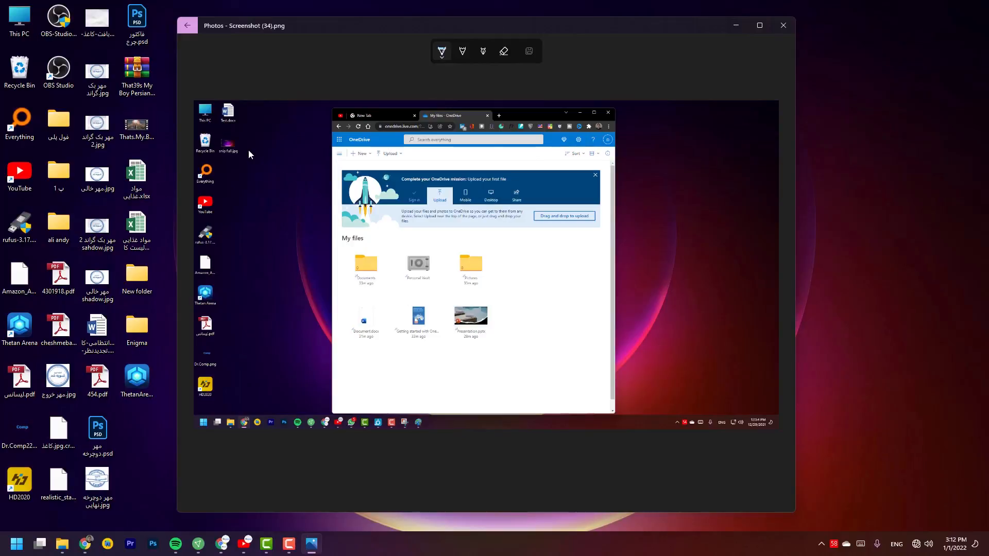
mouse_move(231, 230)
left_mouse_down()
mouse_move(252, 130)
mouse_move(275, 223)
left_mouse_up()
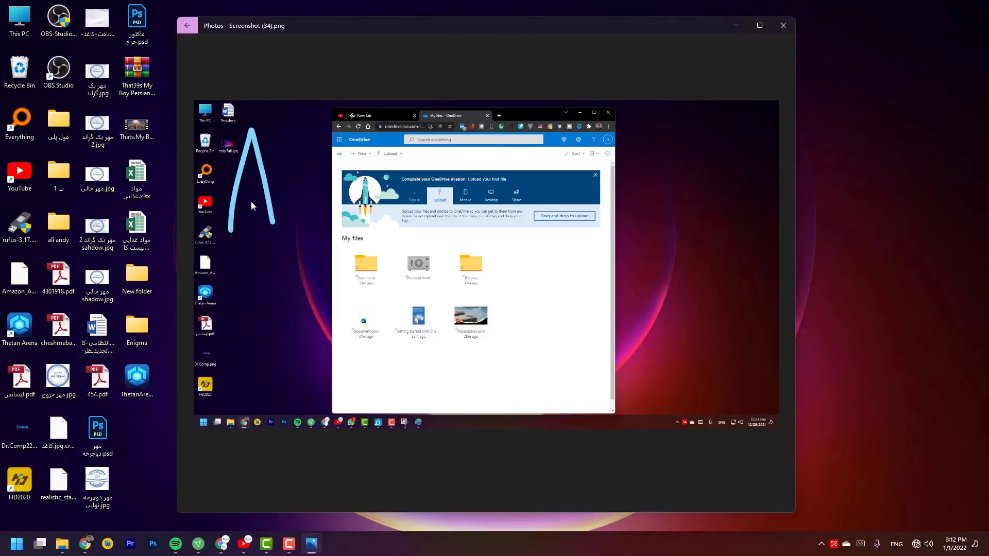
left_click_drag(230, 195, 287, 190)
left_click_drag(317, 145, 313, 257)
mouse_move(316, 145)
left_mouse_down()
mouse_move(355, 242)
mouse_move(394, 107)
mouse_move(414, 240)
left_mouse_up()
mouse_move(415, 160)
left_mouse_down()
mouse_move(464, 152)
mouse_move(415, 241)
left_mouse_up()
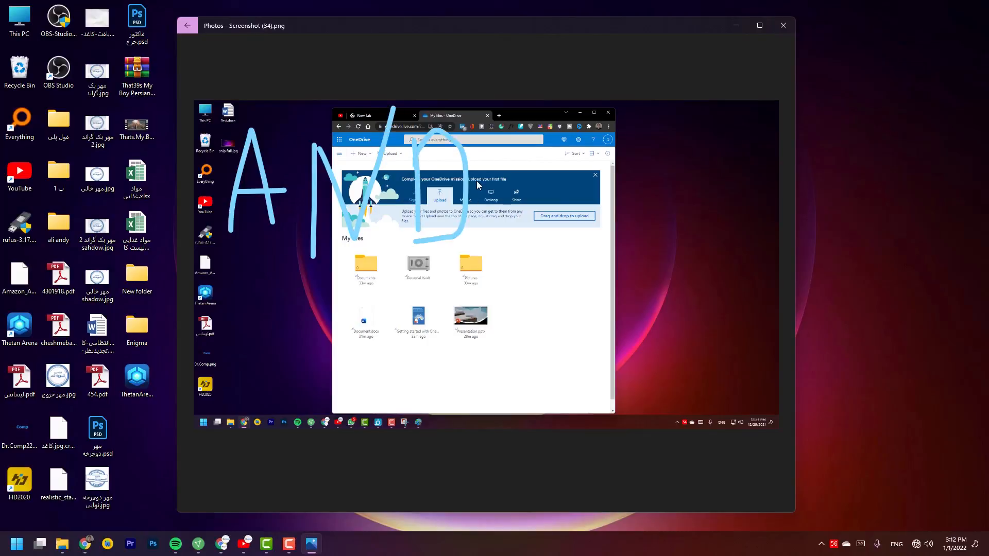
left_click_drag(481, 153, 493, 227)
mouse_move(560, 172)
left_mouse_down()
mouse_move(572, 206)
mouse_move(571, 190)
mouse_move(597, 225)
left_mouse_up()
mouse_move(648, 132)
left_mouse_down()
mouse_move(635, 245)
mouse_move(670, 237)
left_mouse_up()
Handwrite "Lesson" with the pen across the lower half of the photo, ending with a slanted stroke
mouse_move(271, 279)
left_mouse_down()
mouse_move(269, 359)
mouse_move(315, 363)
left_mouse_up()
mouse_move(329, 325)
left_mouse_down()
mouse_move(357, 284)
mouse_move(382, 348)
left_mouse_up()
mouse_move(427, 281)
left_mouse_down()
mouse_move(386, 295)
mouse_move(410, 361)
left_mouse_up()
mouse_move(478, 287)
left_mouse_down()
mouse_move(483, 336)
mouse_move(453, 371)
left_mouse_up()
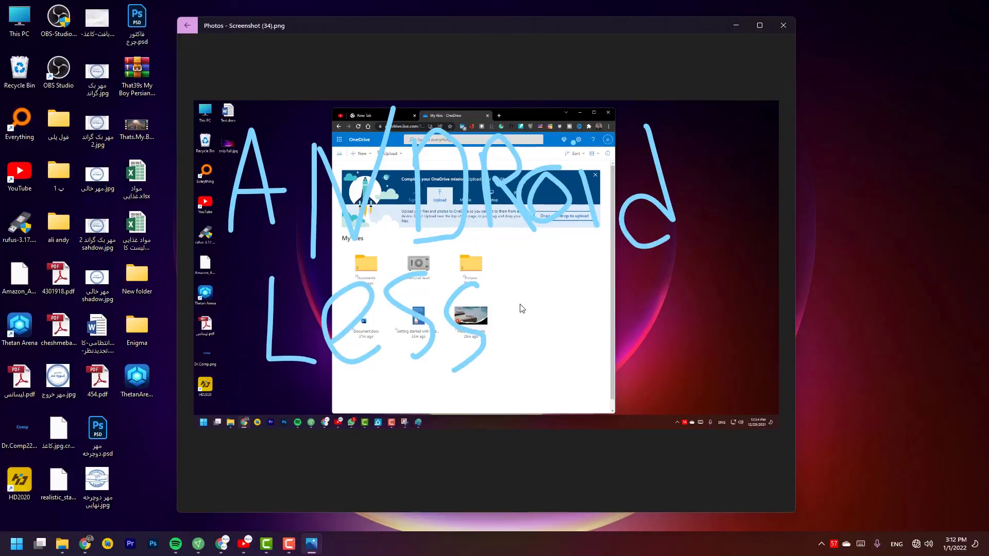
mouse_move(523, 291)
left_mouse_down()
mouse_move(537, 356)
mouse_move(501, 375)
mouse_move(617, 301)
mouse_move(610, 353)
mouse_move(656, 254)
mouse_move(679, 352)
left_mouse_up()
left_click_drag(710, 249, 730, 376)
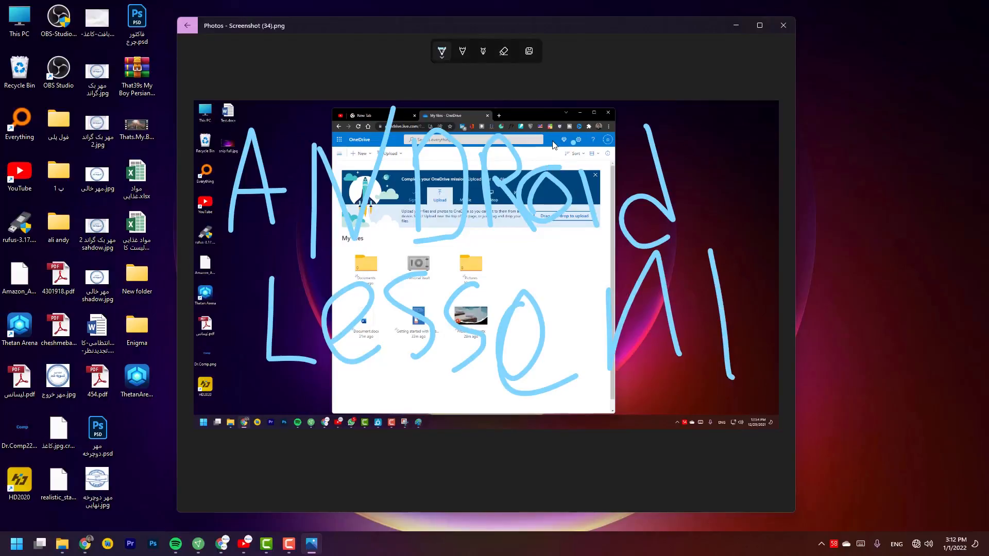
Save the handwriting as a copy of the photo, view the annotated copy and close the viewer
left_click(528, 52)
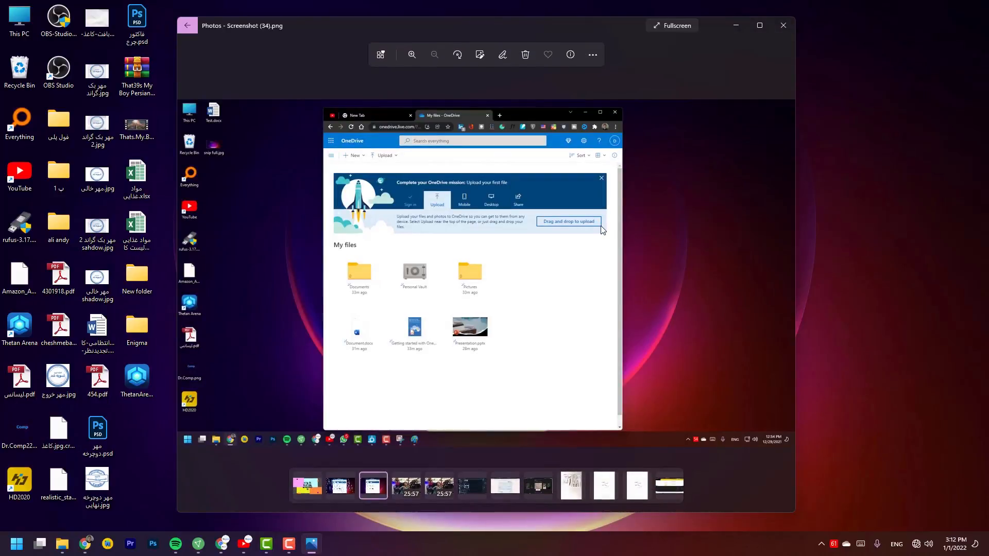
left_click(187, 25)
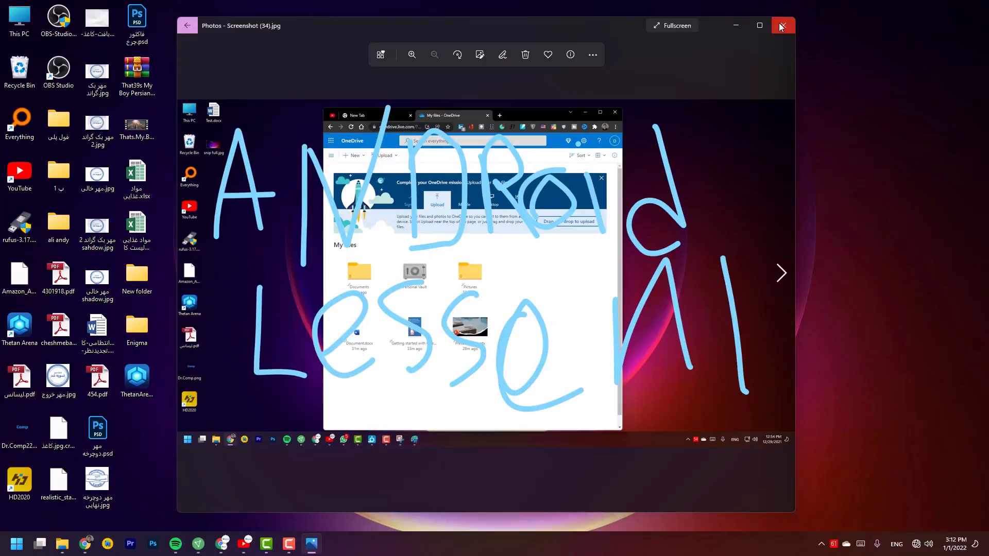
left_click(783, 25)
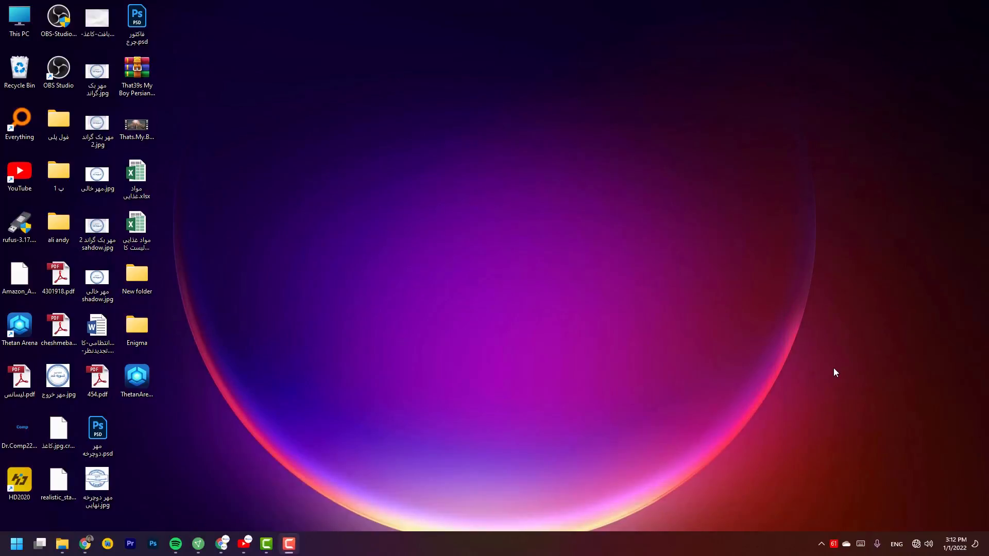